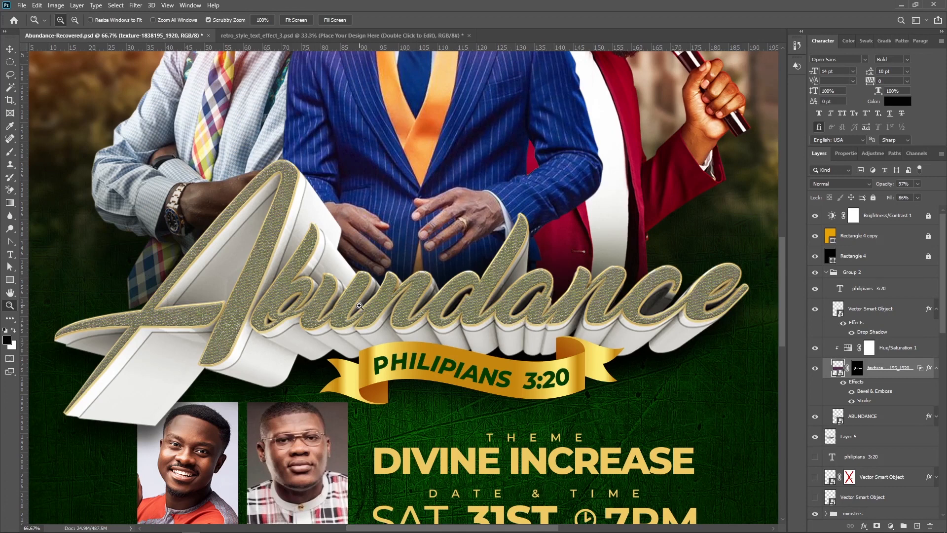
In retro_style_text_effect_3.psd, replace the Sunday lettering inside the editable design smart object with Awrange in Lobster 1.4 and save it
left_click(335, 37)
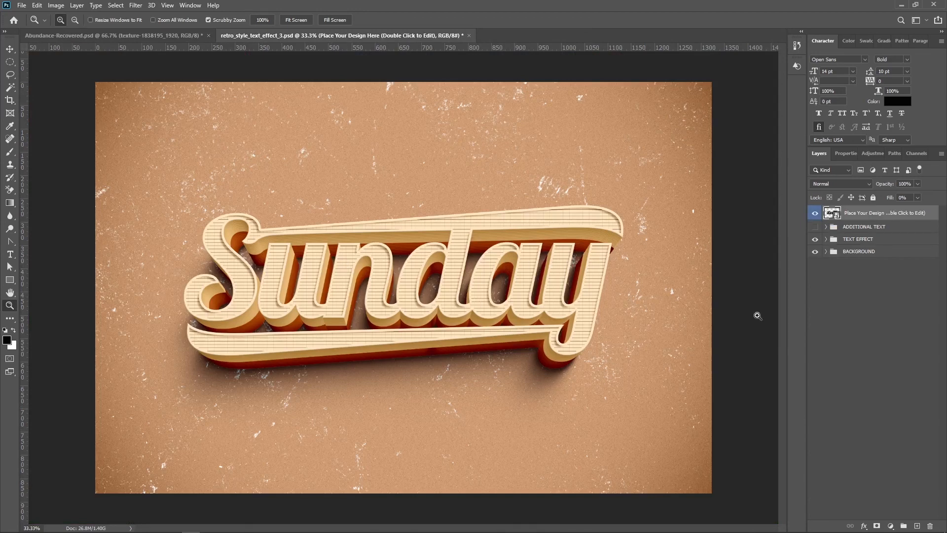
double_click(838, 215)
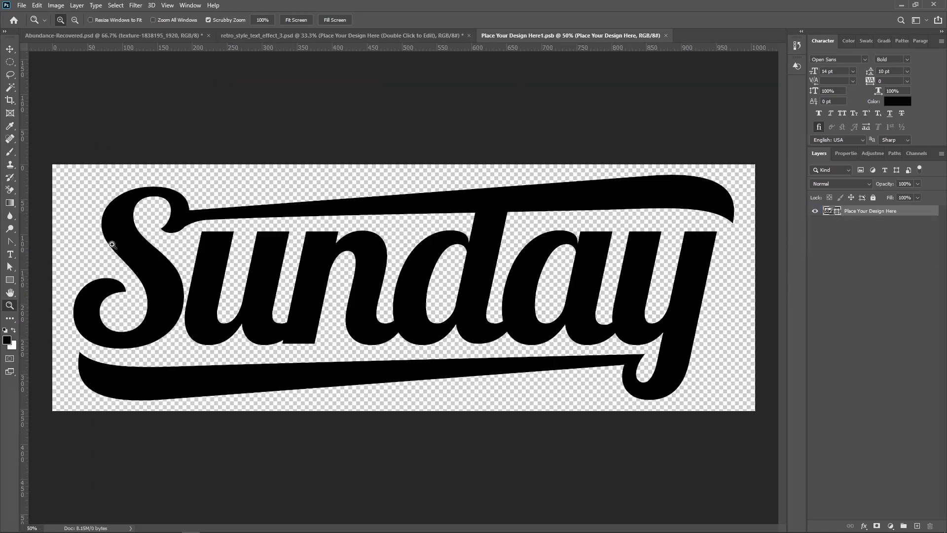
left_click(815, 211)
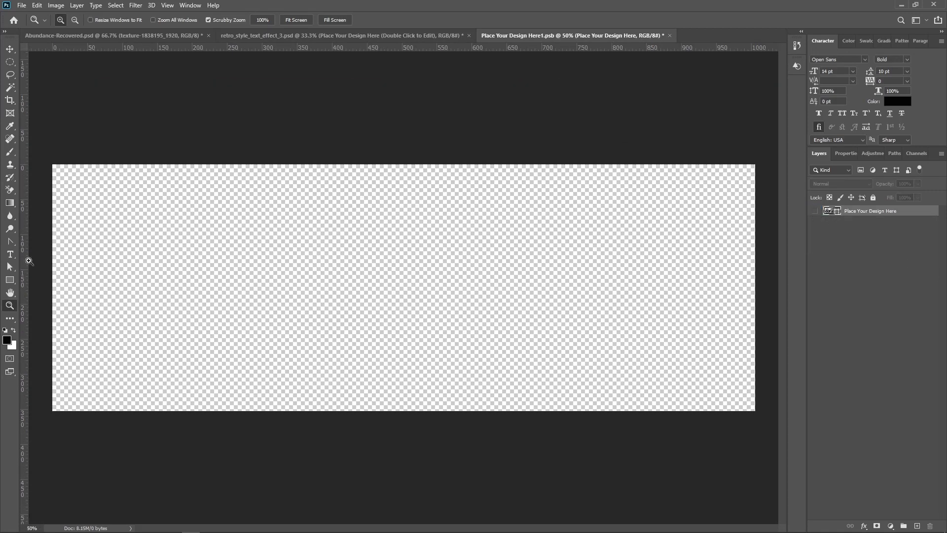
left_click(10, 255)
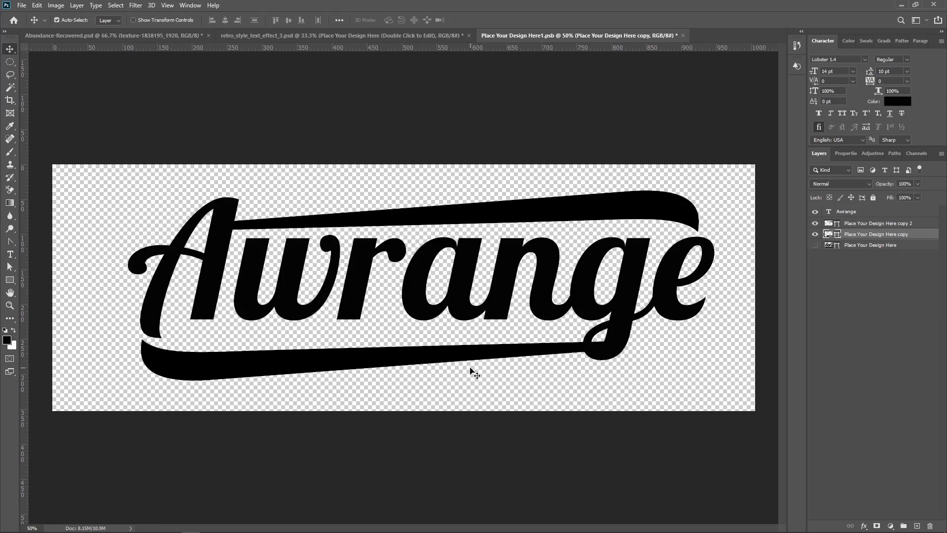
key("ctrl")
key("ctrl+s")
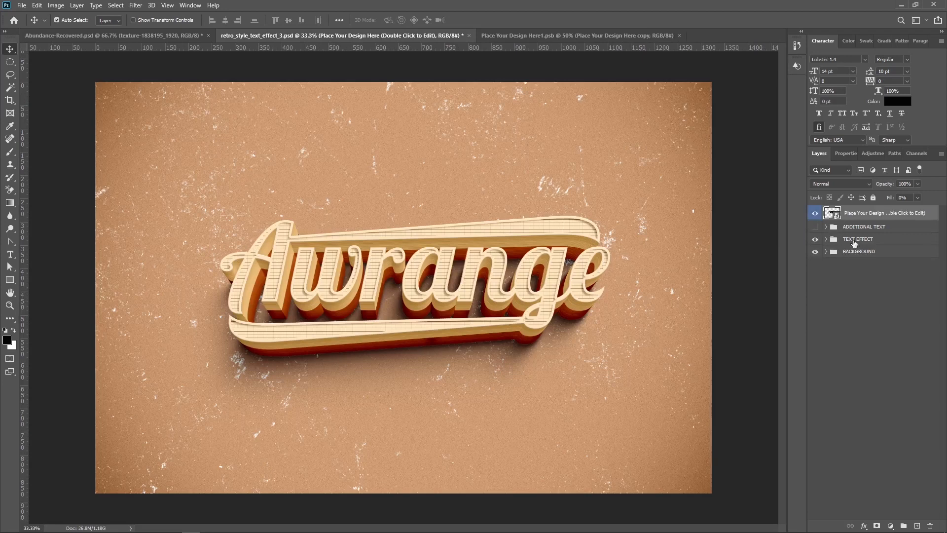
Toggle the TEXT EFFECT group's visibility to check it, and copy the group into the Abundance-Recovered flyer
left_click(815, 239)
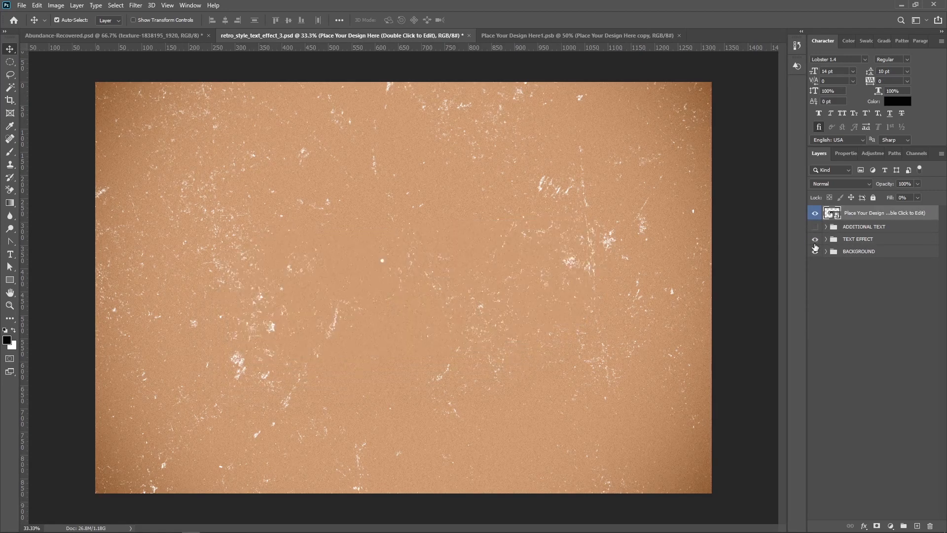
left_click(849, 240)
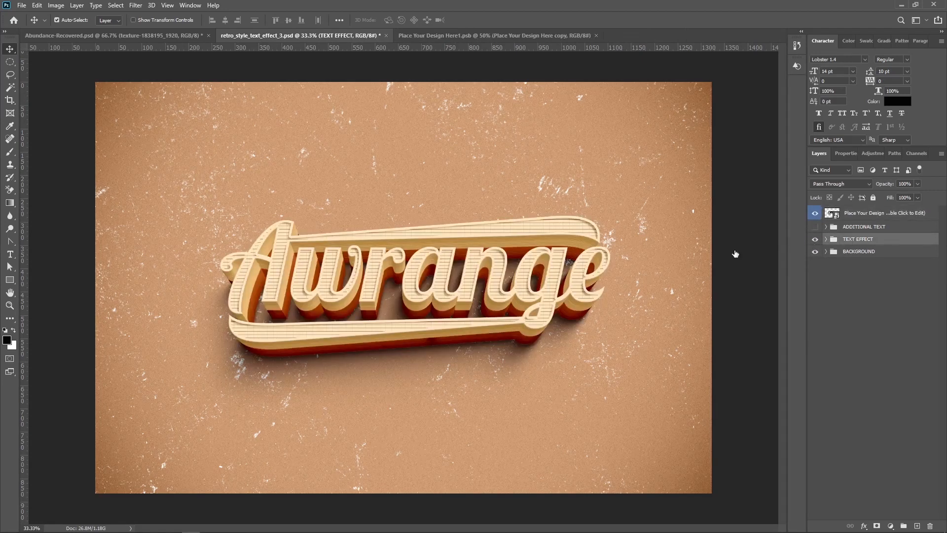
key("ctrl")
left_click_drag(127, 75, 442, 327)
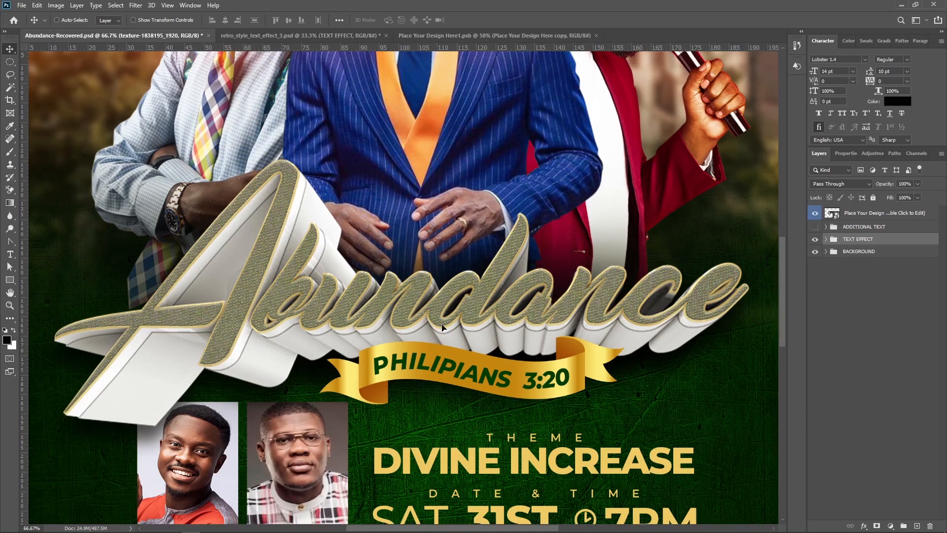
Scale the Awrange text effect to about 66.65% and position it just above the PHILIPIANS 3:20 ribbon
key("ctrl+t")
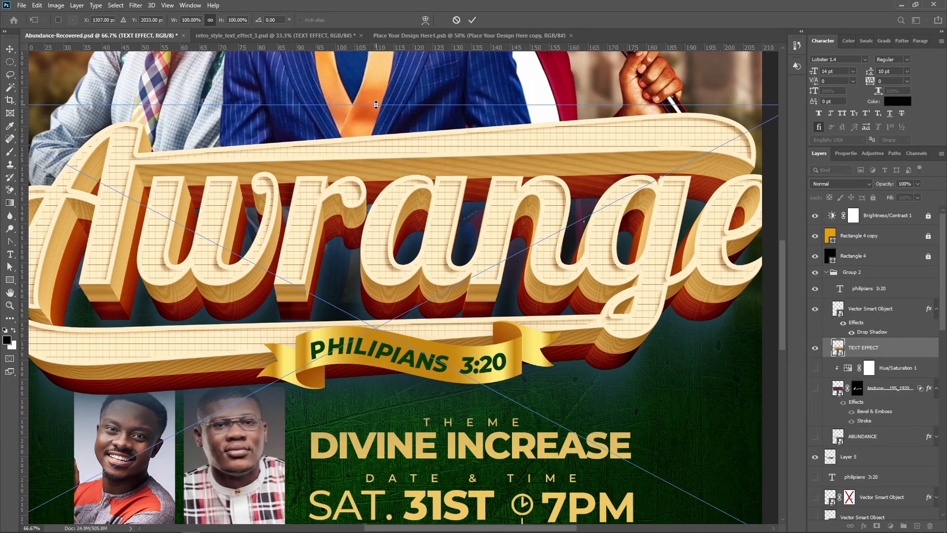
left_click_drag(376, 104, 384, 180)
mouse_move(414, 260)
left_mouse_down()
mouse_move(414, 229)
mouse_move(419, 267)
left_mouse_up()
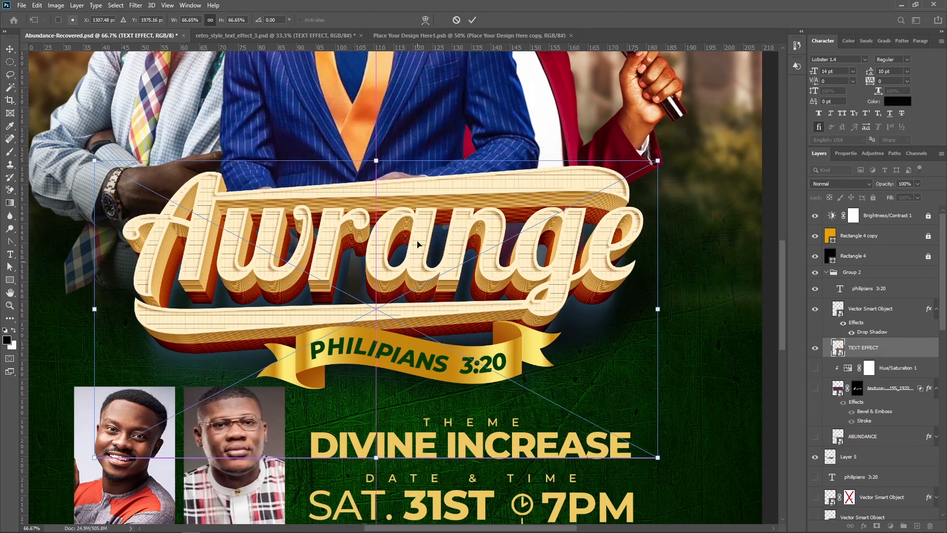
left_click(471, 20)
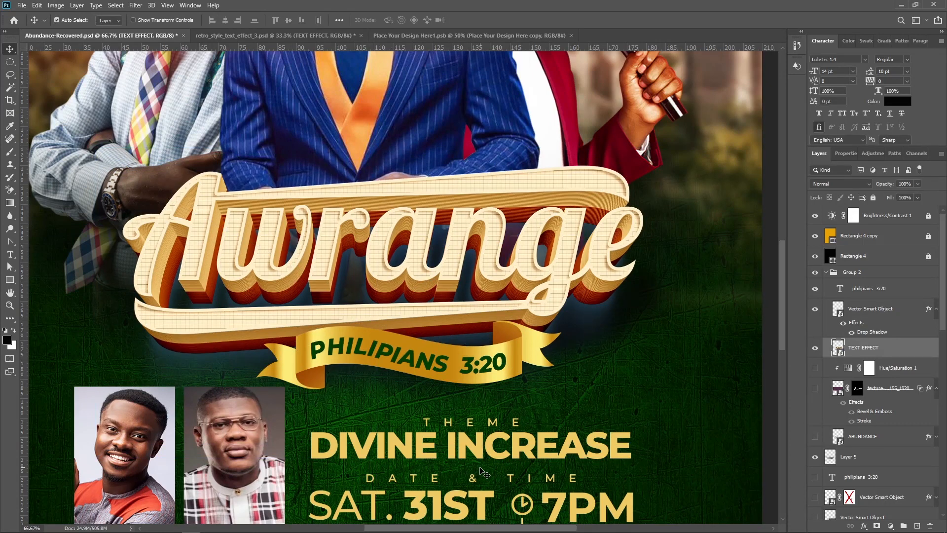
key("ctrl+minus")
key("ctrl+minus")
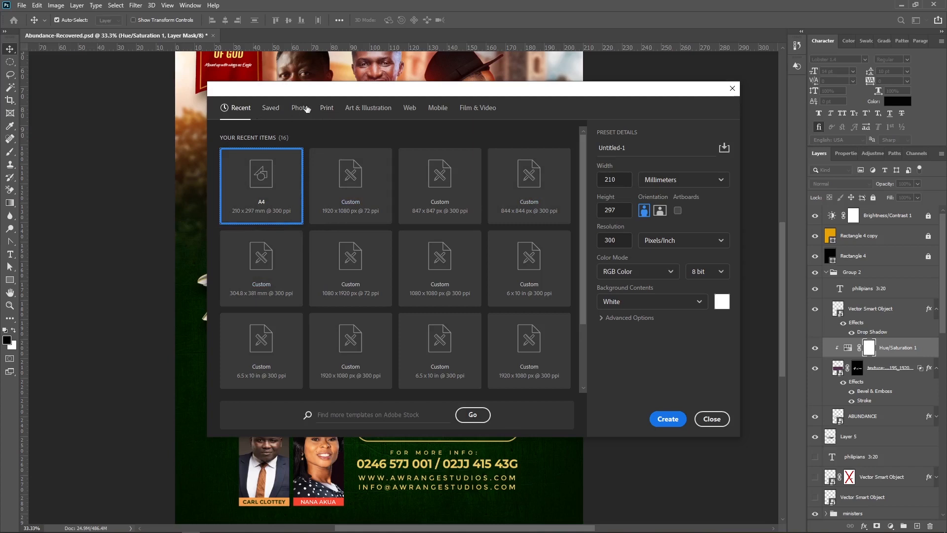
mouse_move(264, 521)
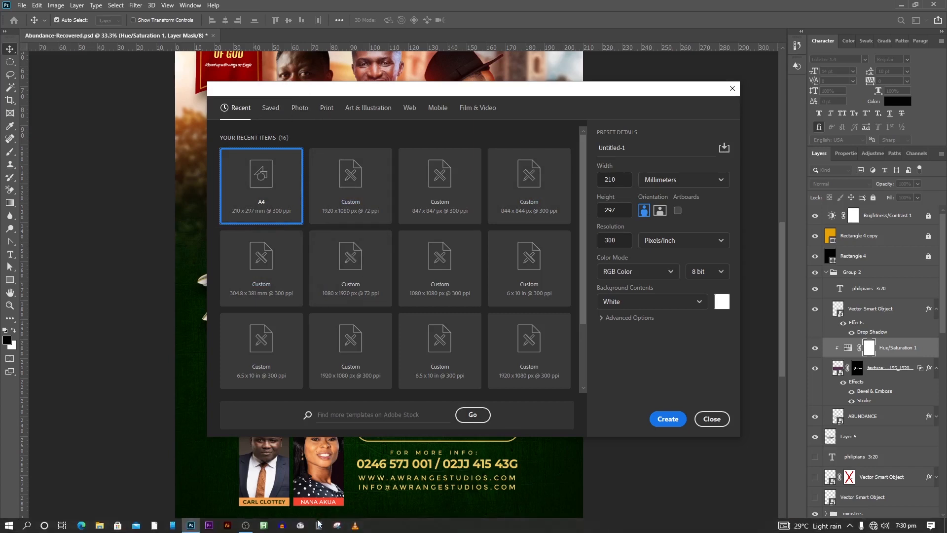
right_click(264, 524)
left_click(249, 422)
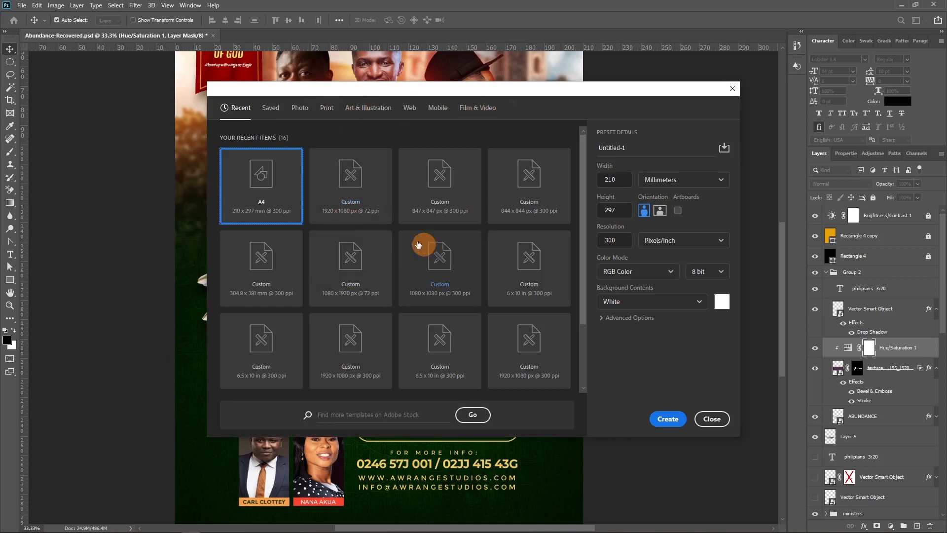
Create a new print document named Abundance from the A4 preset, 210 × 297 mm at 300 pixels/inch in RGB Color
left_click(324, 111)
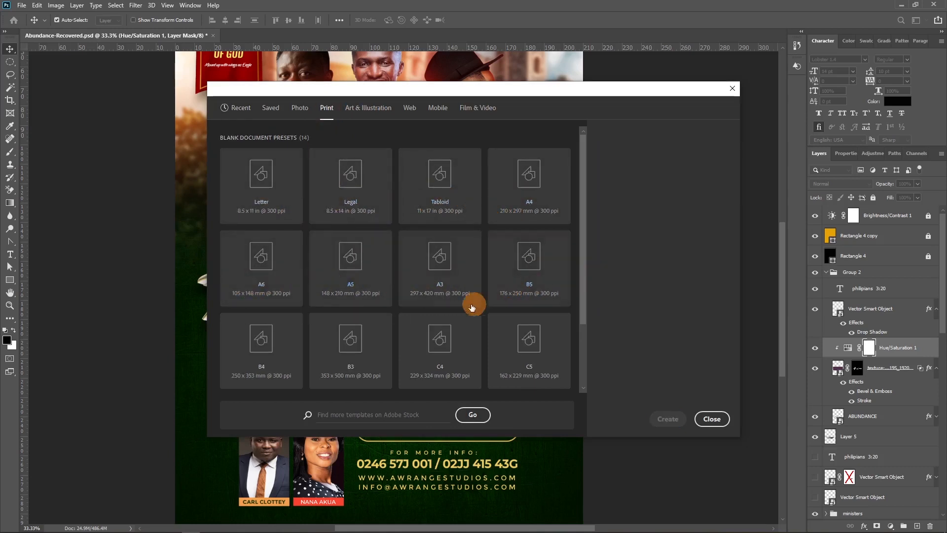
left_click(521, 190)
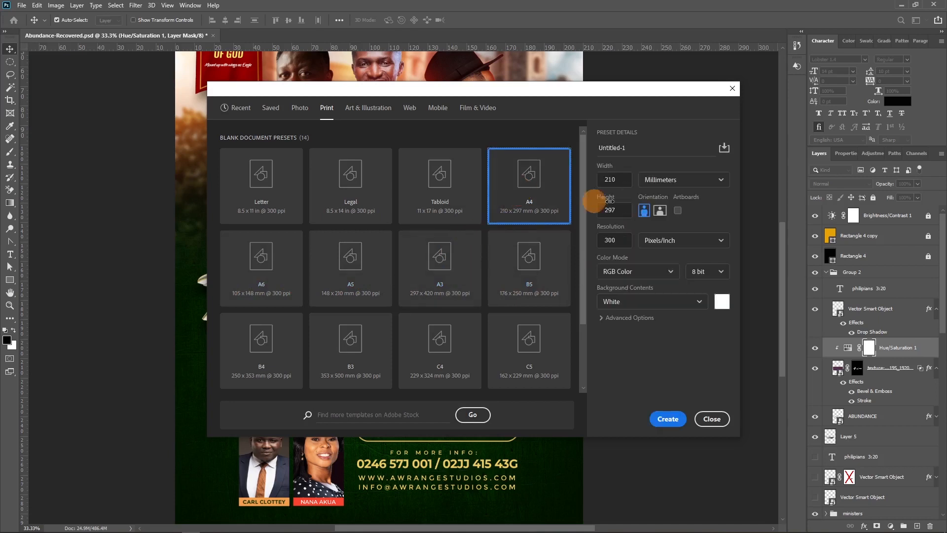
left_click(642, 148)
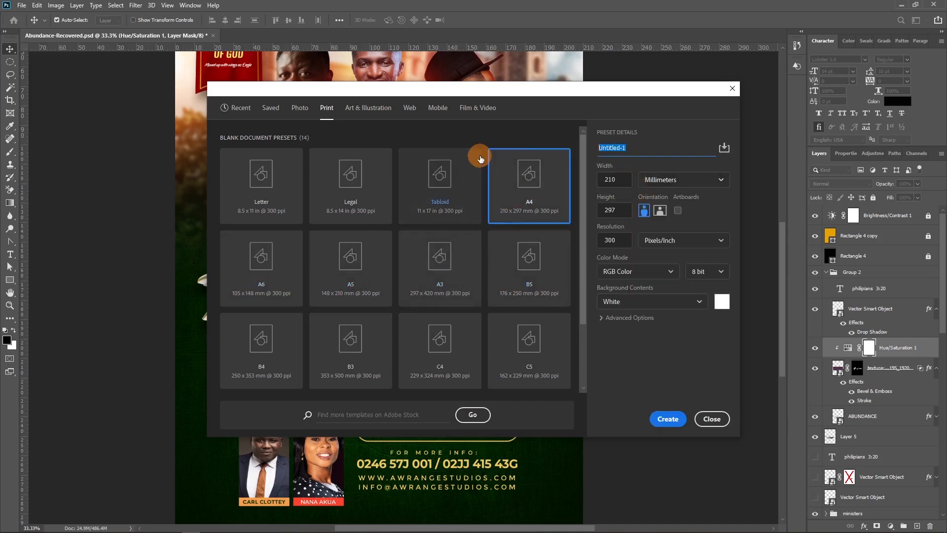
type("Abundamce")
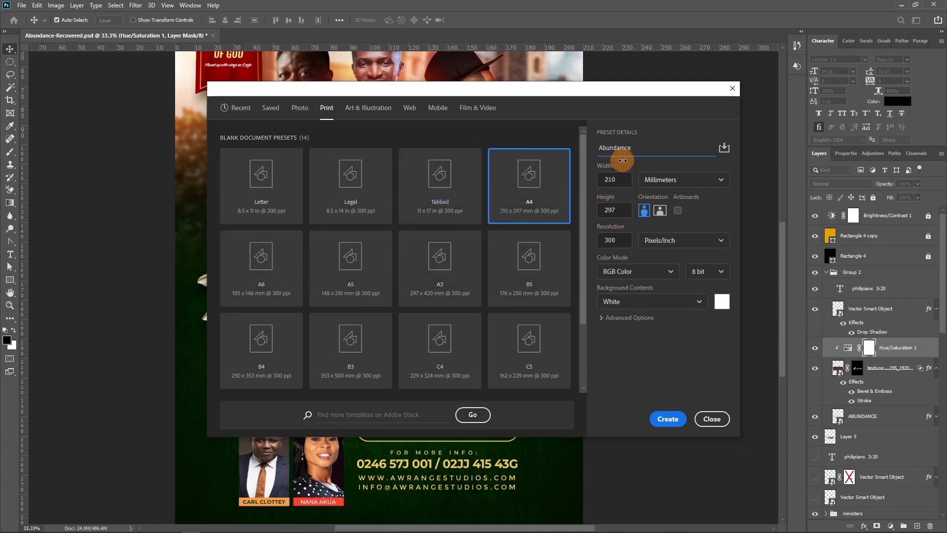
left_click(622, 160)
key("BackSpace")
type("n")
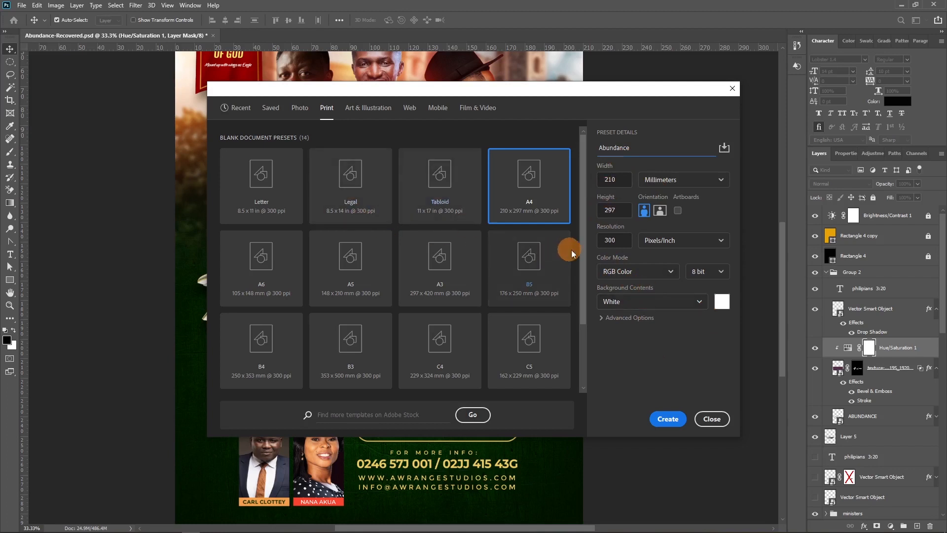
left_click(665, 420)
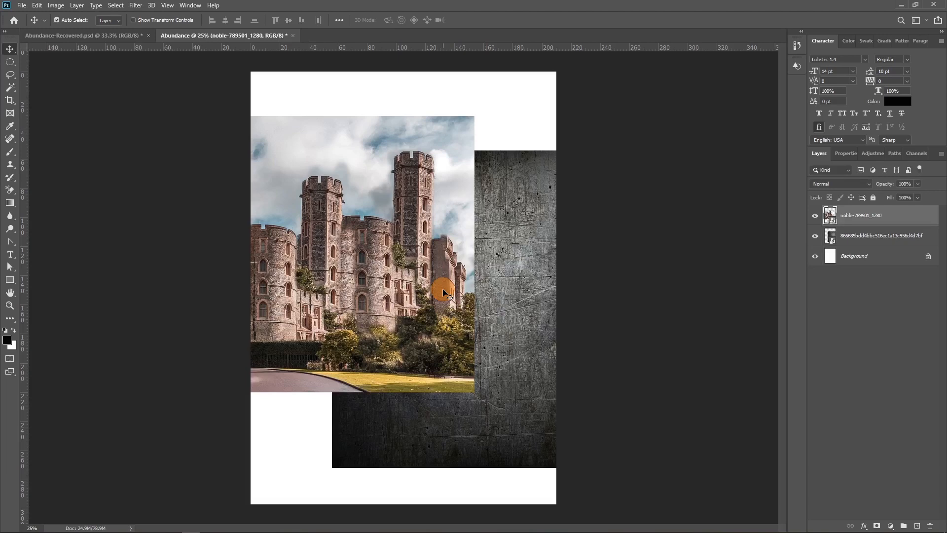
Hide the castle and dark texture layers and draw a rectangle of about 2532 × 3560 px covering the whole page
left_click_drag(815, 235, 815, 215)
left_click(252, 35)
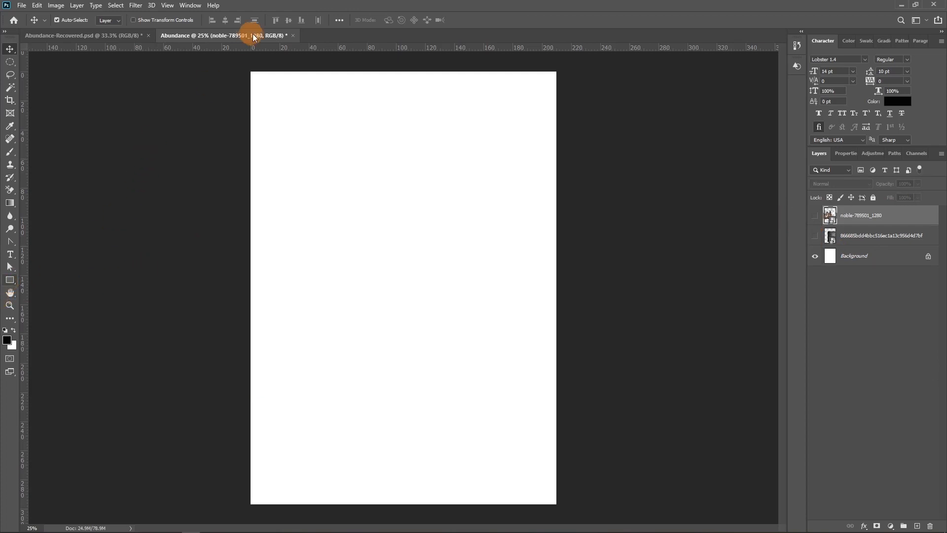
key("u")
left_click_drag(248, 69, 561, 507)
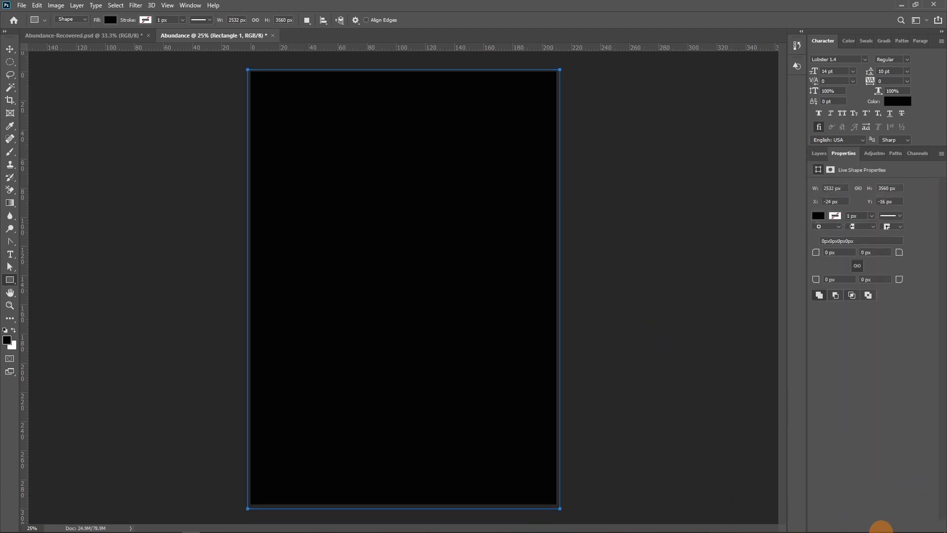
left_click(818, 154)
Set the rectangle's fill color to 053f01 and move its layer below the castle and texture layers
left_click(891, 526)
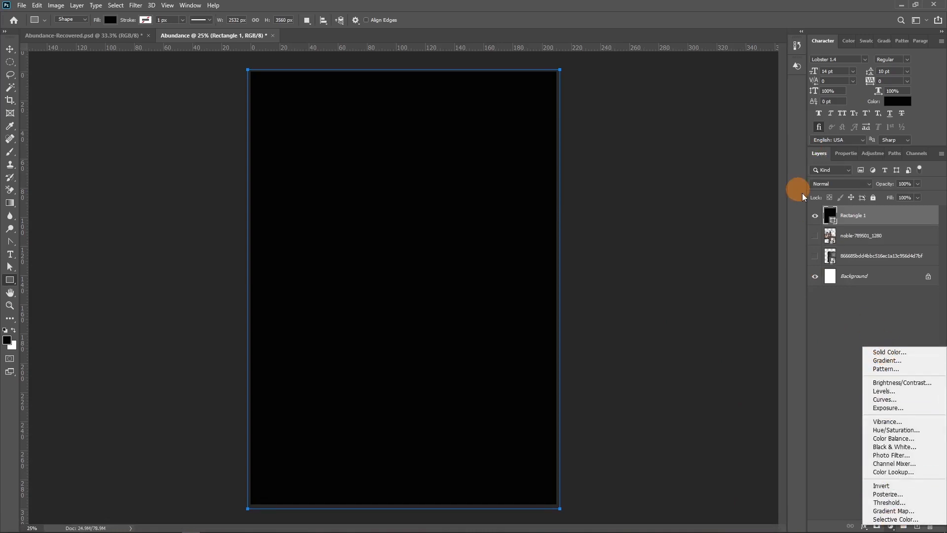
left_click(832, 220)
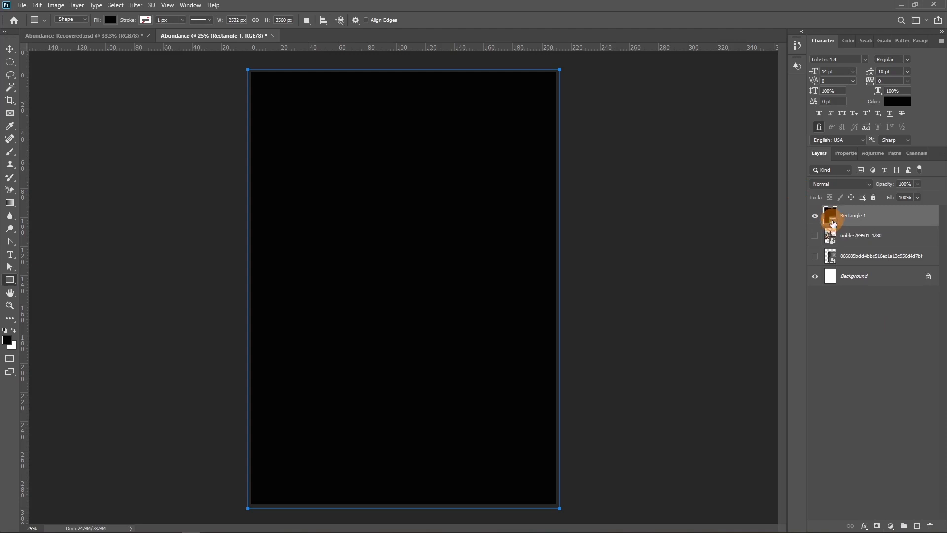
double_click(833, 222)
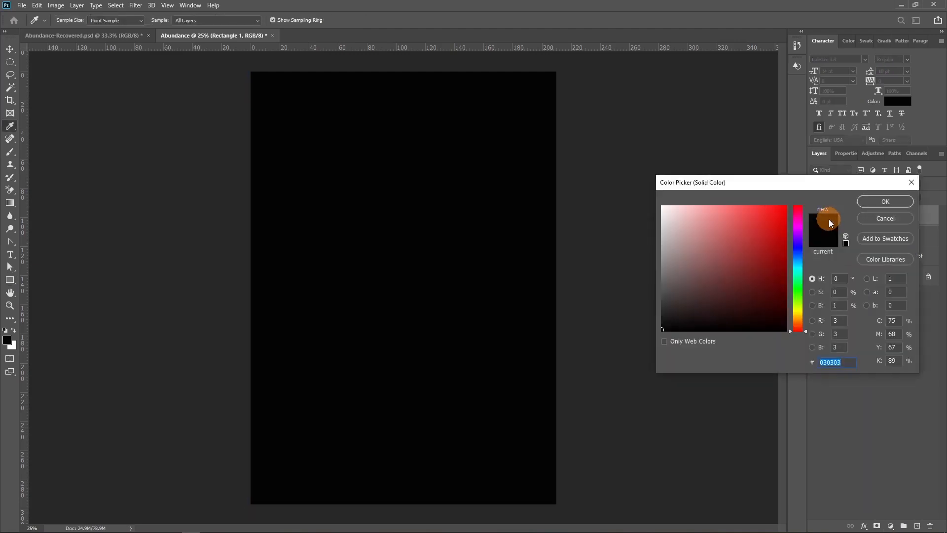
type("053f01")
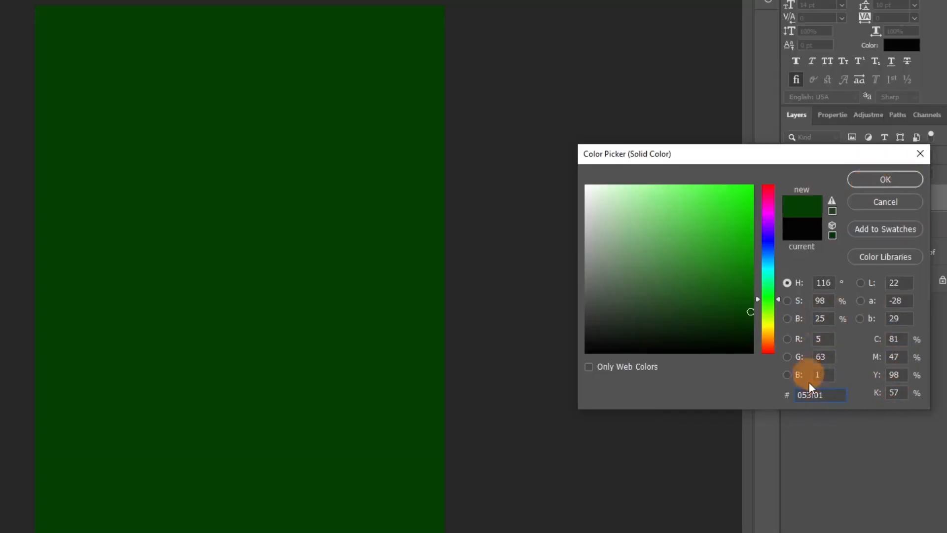
left_click(866, 178)
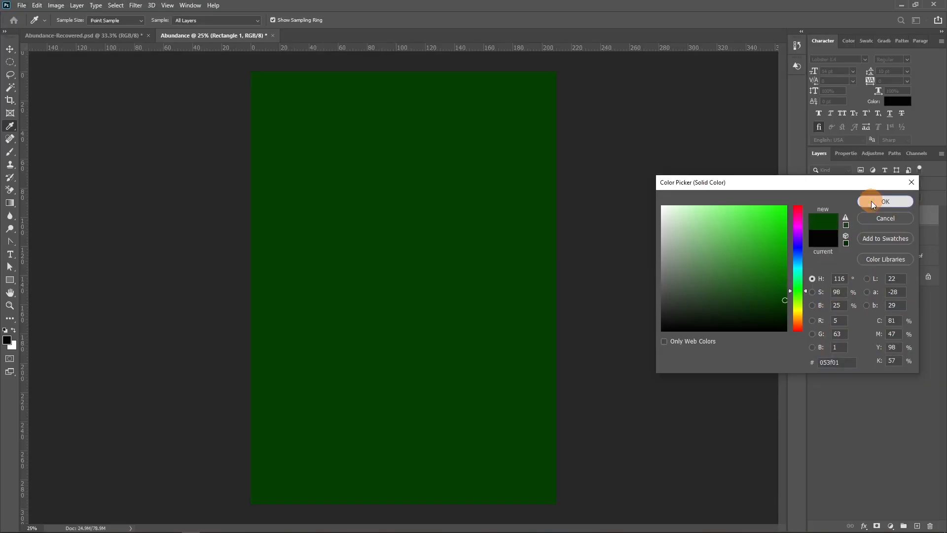
left_click_drag(857, 223, 853, 259)
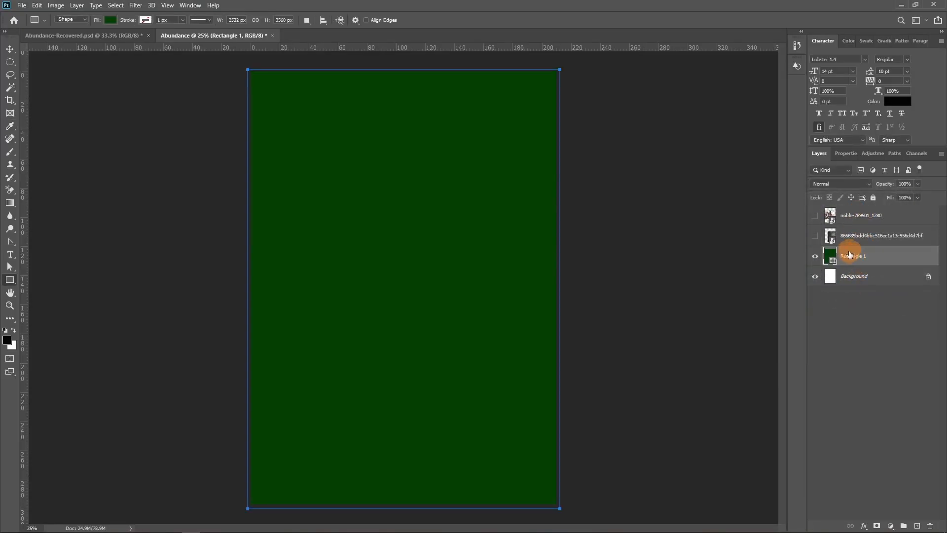
Show the castle image again and position it across the page's upper part, flush with the top edge and covering the full width
left_click(814, 218)
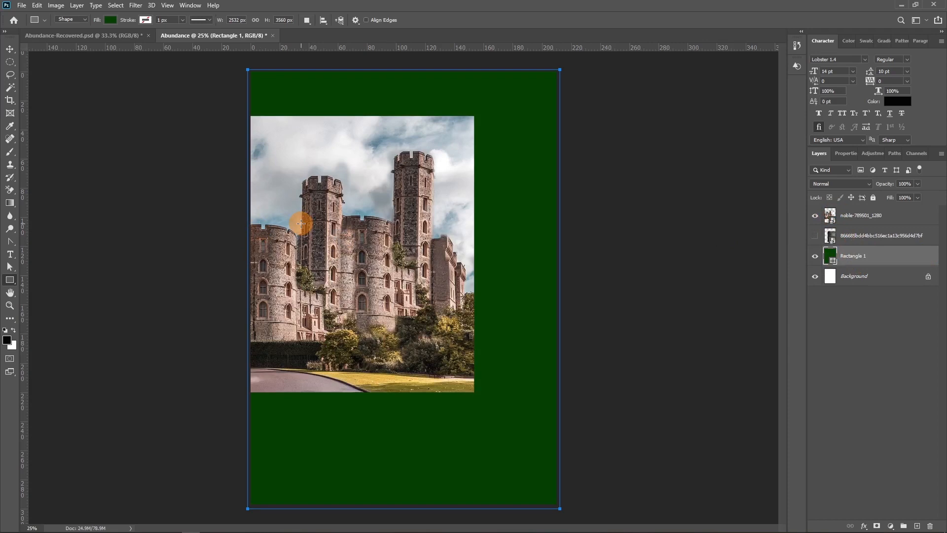
key("v")
left_click_drag(328, 205, 474, 181)
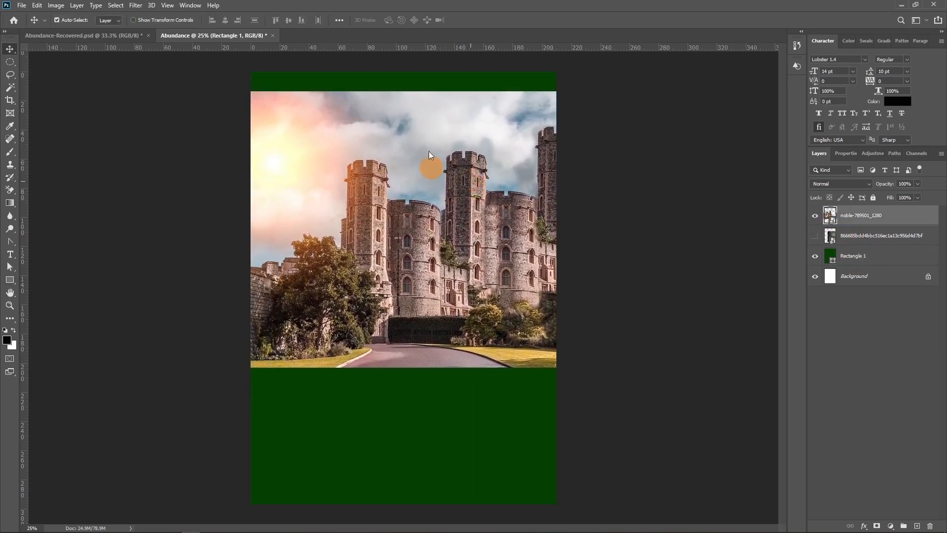
left_click_drag(461, 233, 399, 203)
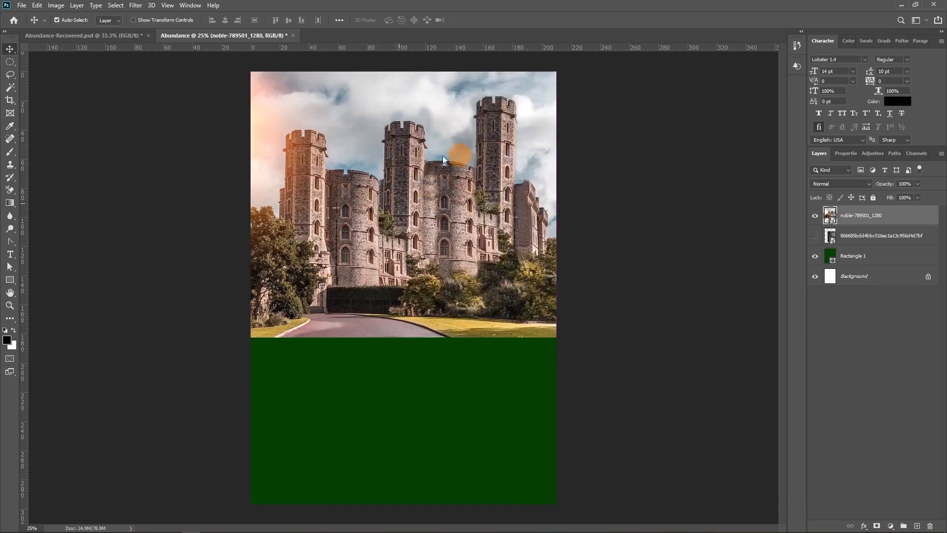
mouse_move(449, 185)
left_mouse_down()
mouse_move(486, 191)
mouse_move(446, 186)
left_mouse_up()
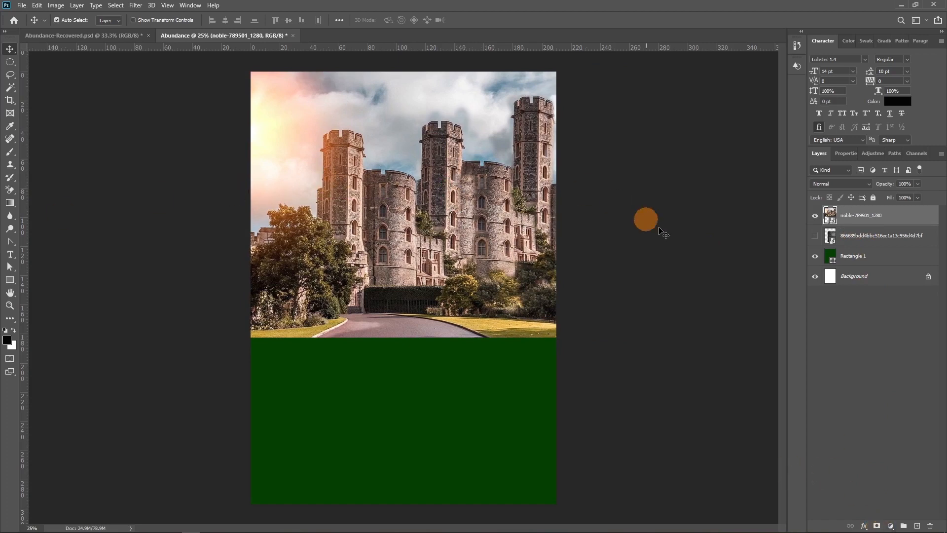
Add a layer mask to the castle image and fade its lower part into the green with a black brush at 57% opacity
mouse_move(883, 528)
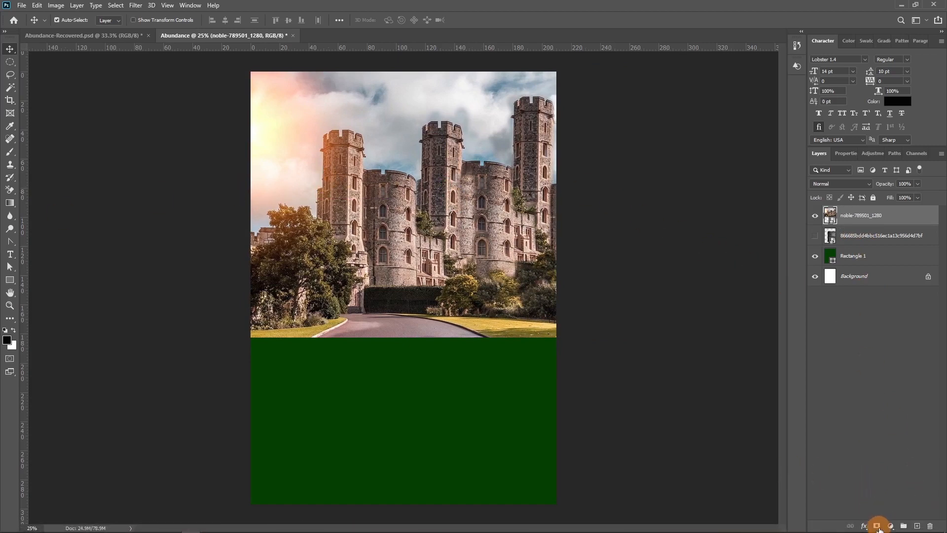
left_click(877, 526)
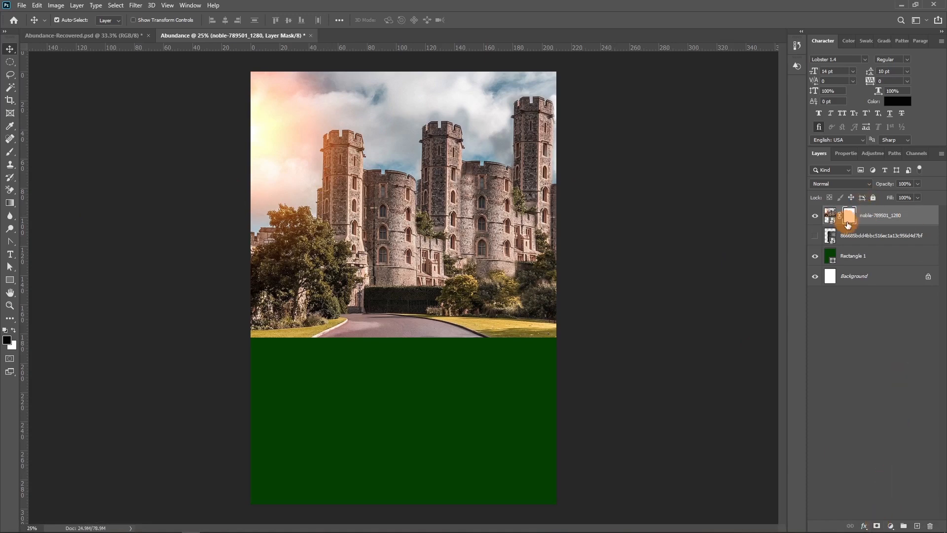
key("b")
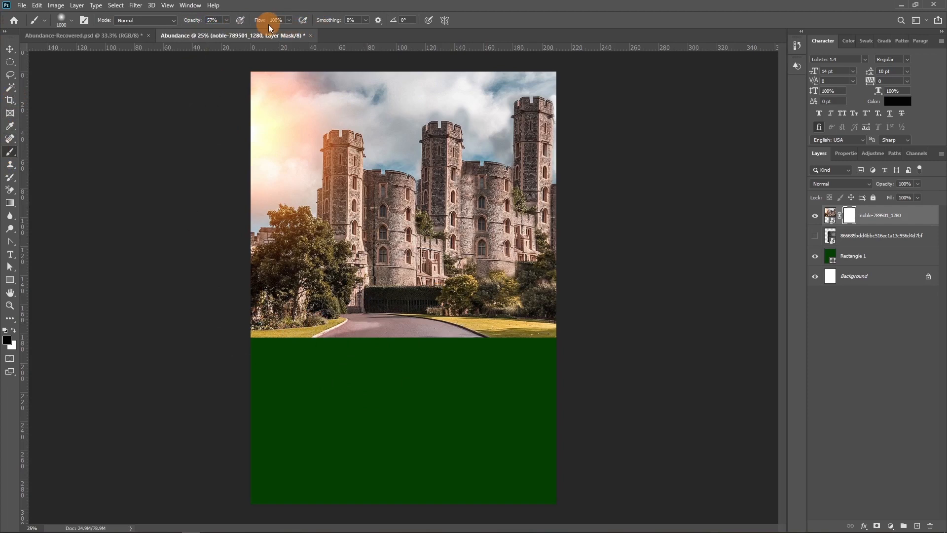
left_click_drag(508, 343, 235, 313)
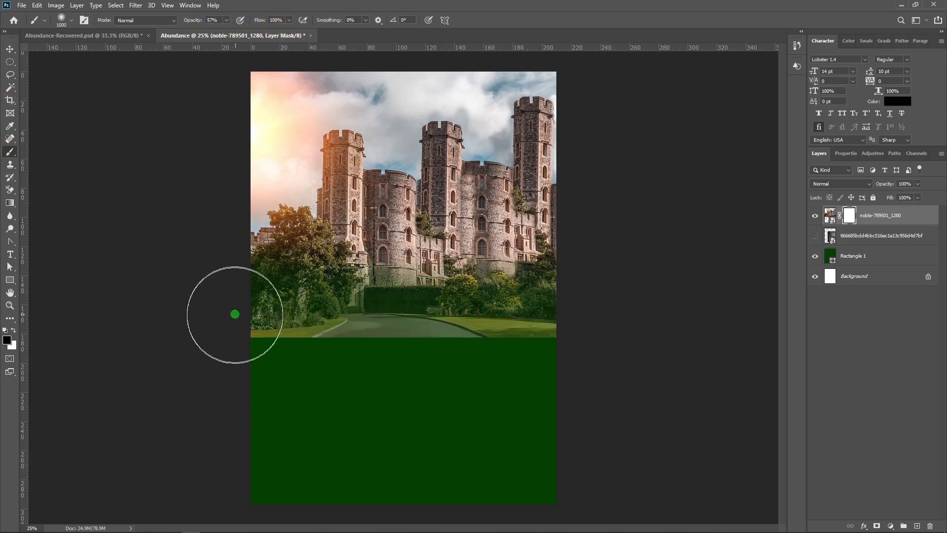
mouse_move(206, 349)
left_mouse_down()
mouse_move(349, 353)
mouse_move(148, 331)
left_mouse_up()
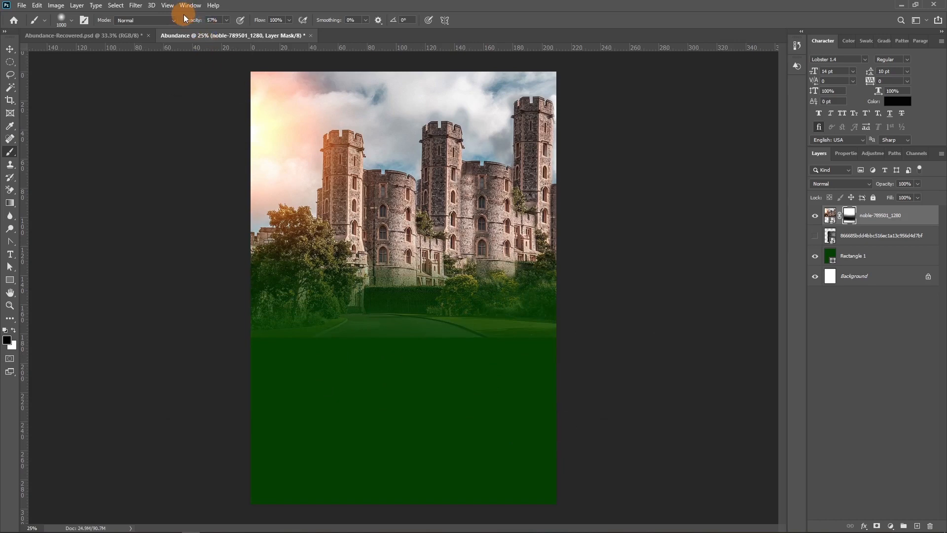
left_click_drag(326, 358, 535, 358)
Undo the stroke across the castle's base, then soften the fade on the mask with the brush at 14% opacity
left_click_drag(281, 247, 526, 317)
key("ctrl+z")
left_click_drag(197, 20, 173, 21)
mouse_move(523, 247)
left_mouse_down()
mouse_move(268, 282)
mouse_move(634, 286)
mouse_move(656, 232)
mouse_move(697, 254)
mouse_move(786, 254)
left_mouse_up()
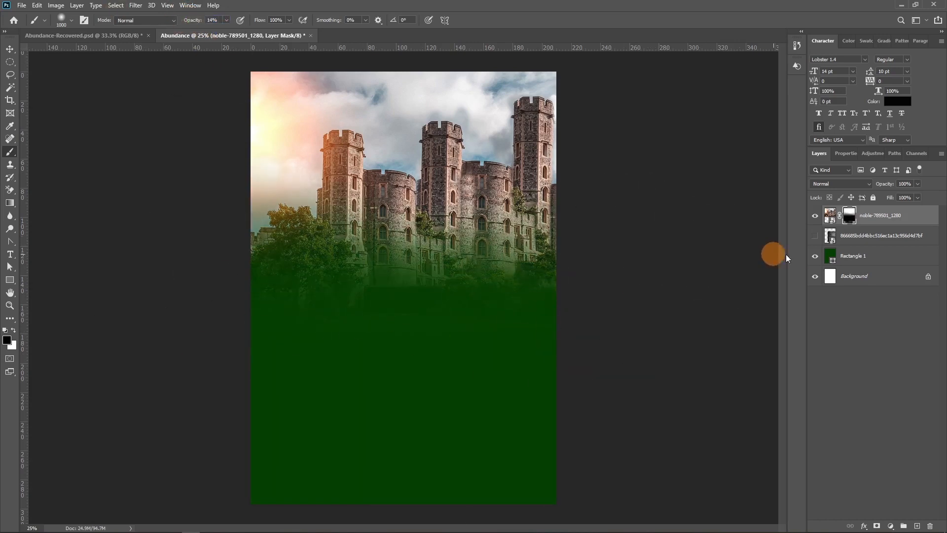
Apply a Gaussian Blur with a radius of 8.0 pixels to the castle image
left_click(816, 237)
left_click(10, 50)
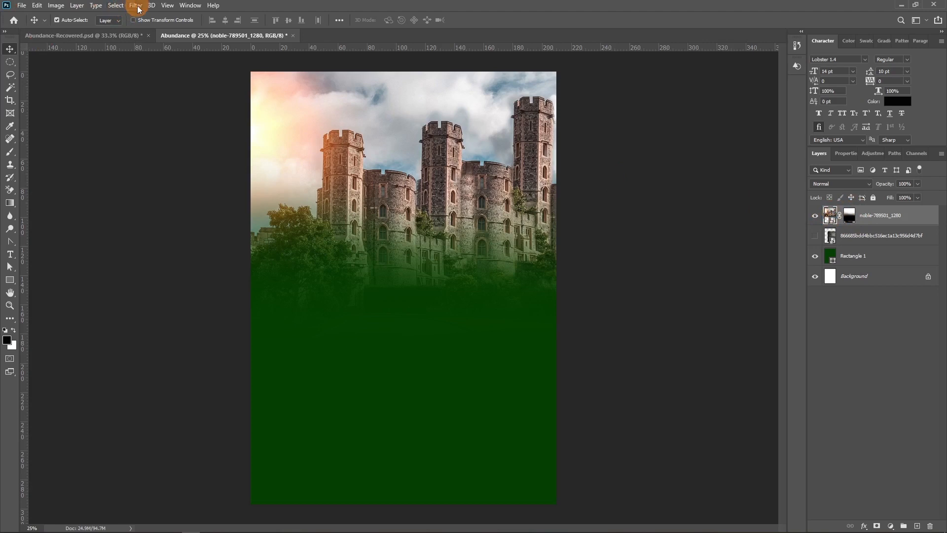
left_click(136, 6)
mouse_move(150, 119)
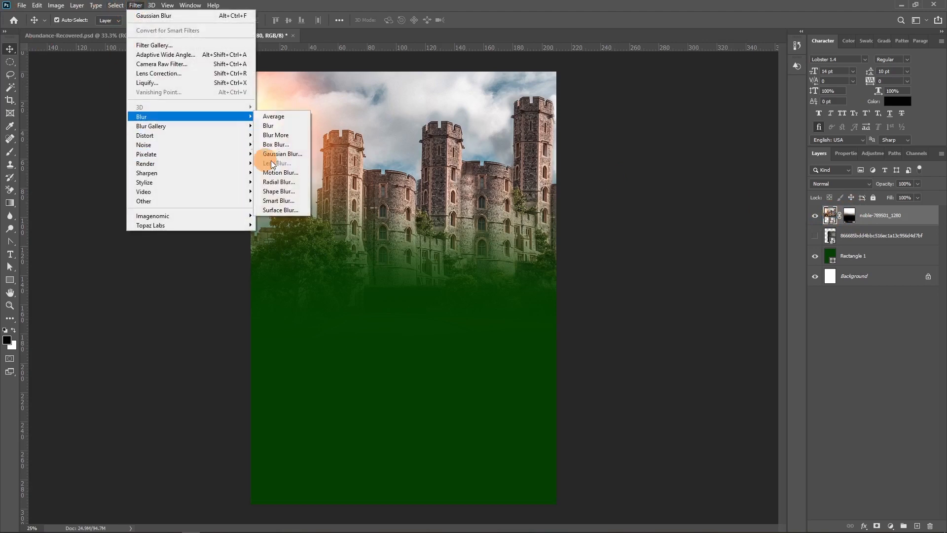
left_click(283, 154)
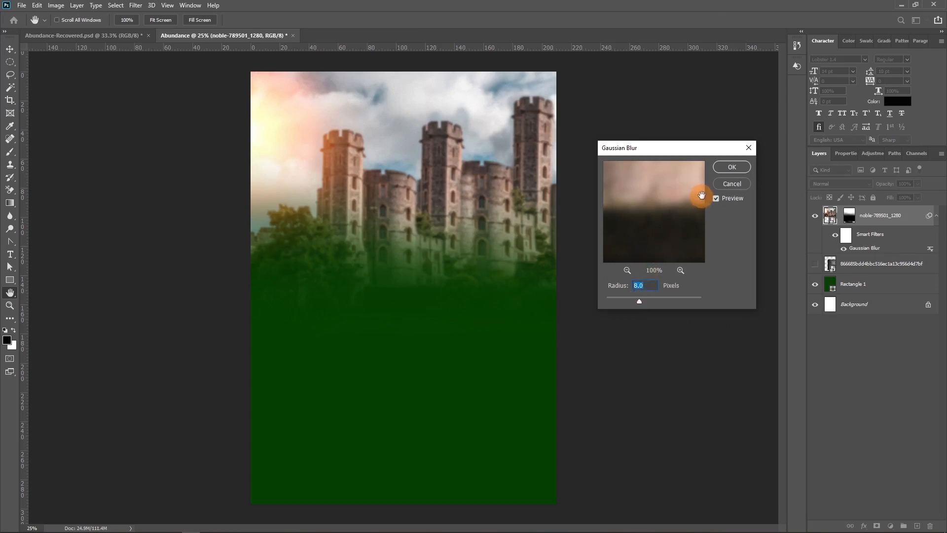
left_click(730, 169)
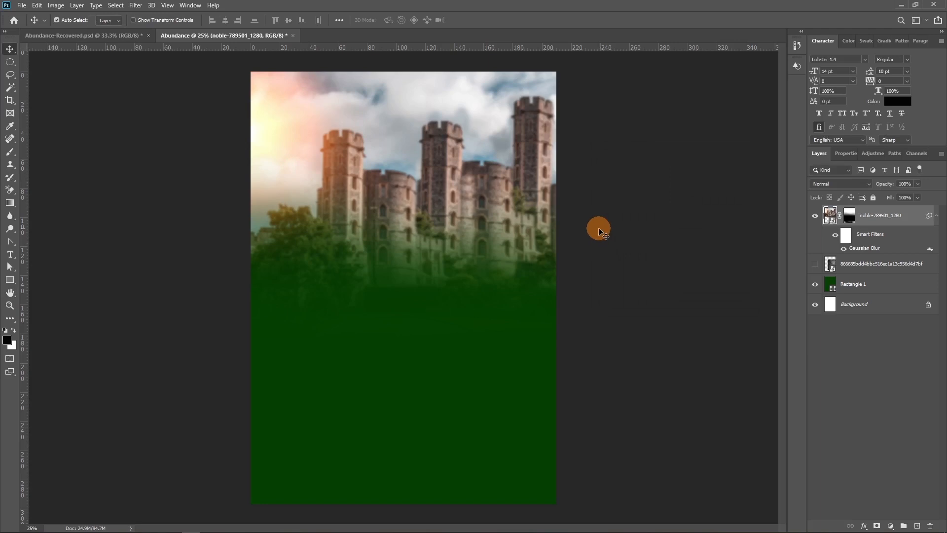
Show the dark texture layer, move it over the page's lower part and narrow it to about the page width
left_click(816, 267)
left_click_drag(546, 338, 464, 348)
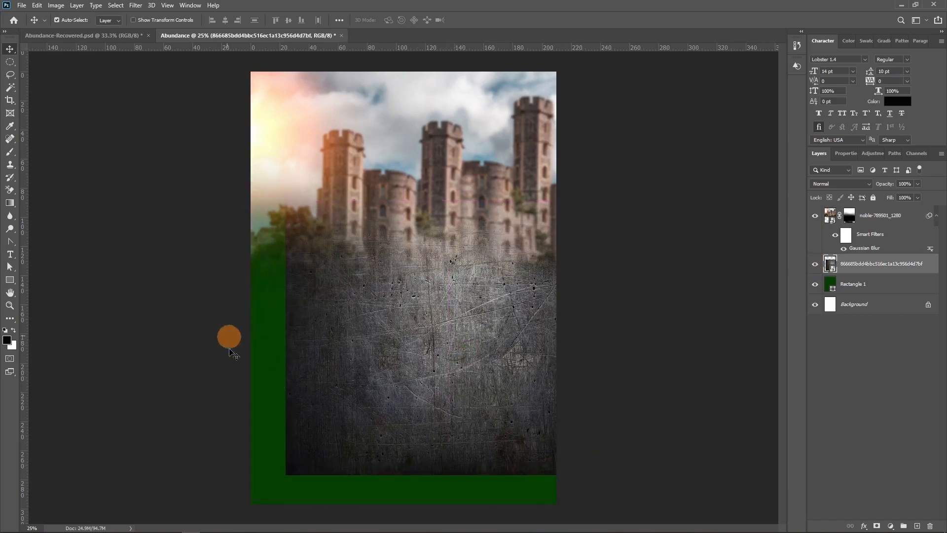
left_click_drag(471, 392, 384, 368)
left_click_drag(429, 345, 480, 401)
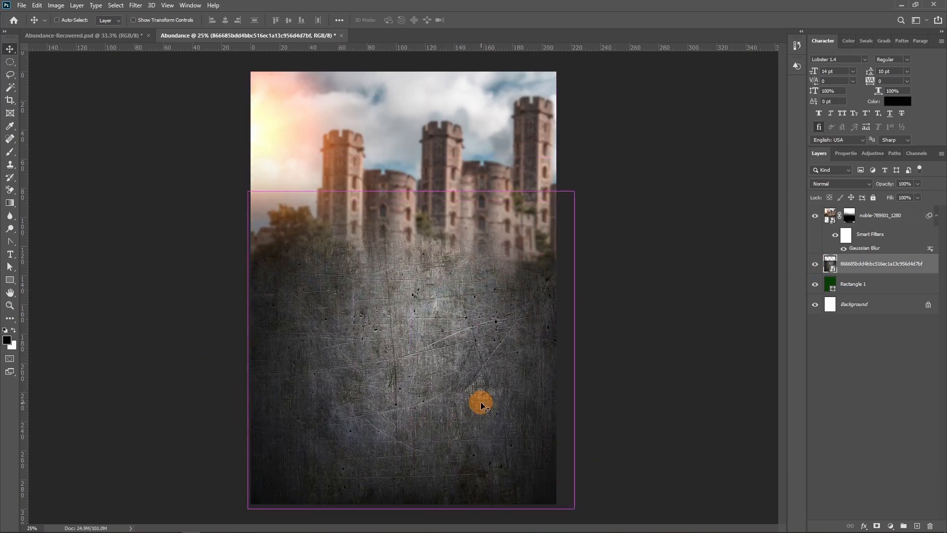
key("ctrl+t")
left_click_drag(573, 350, 557, 353)
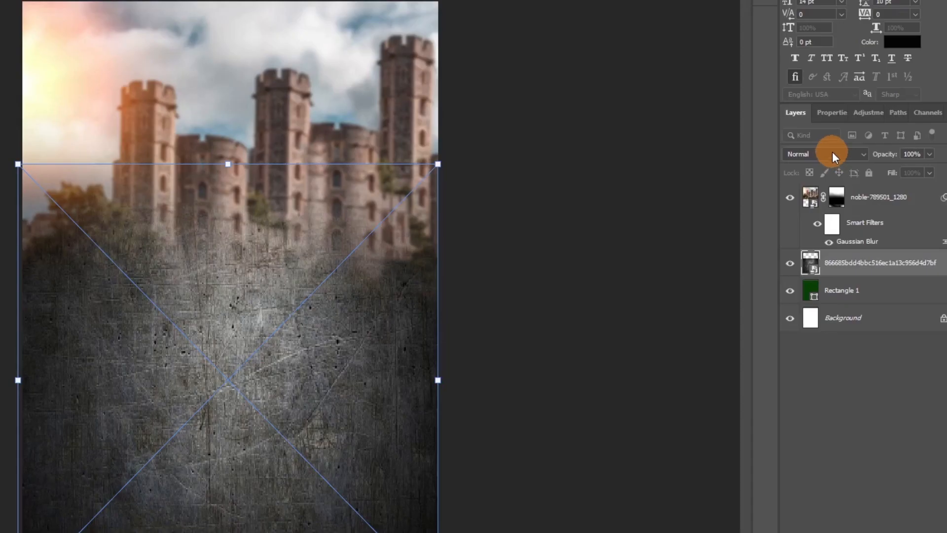
Set the dark texture layer's blend mode to Overlay and apply its transformation
left_click(840, 184)
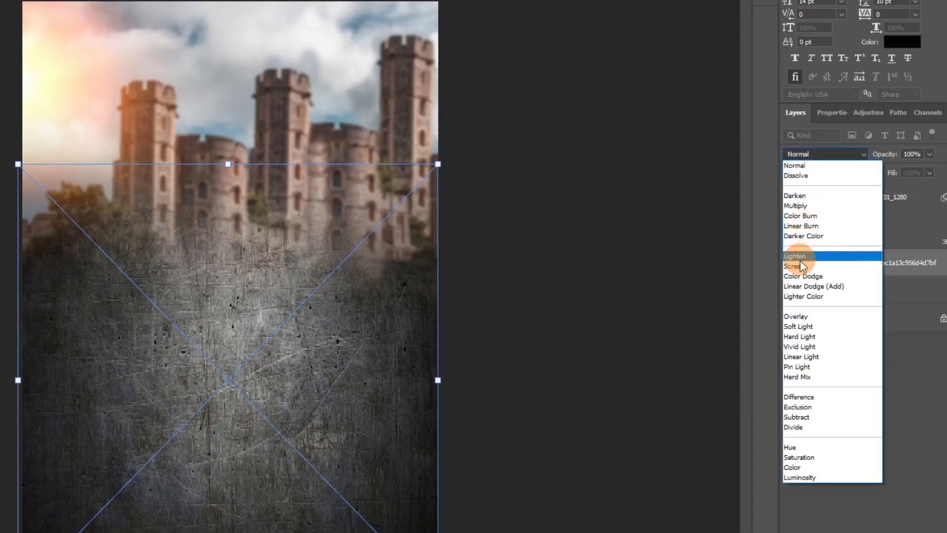
left_click(800, 318)
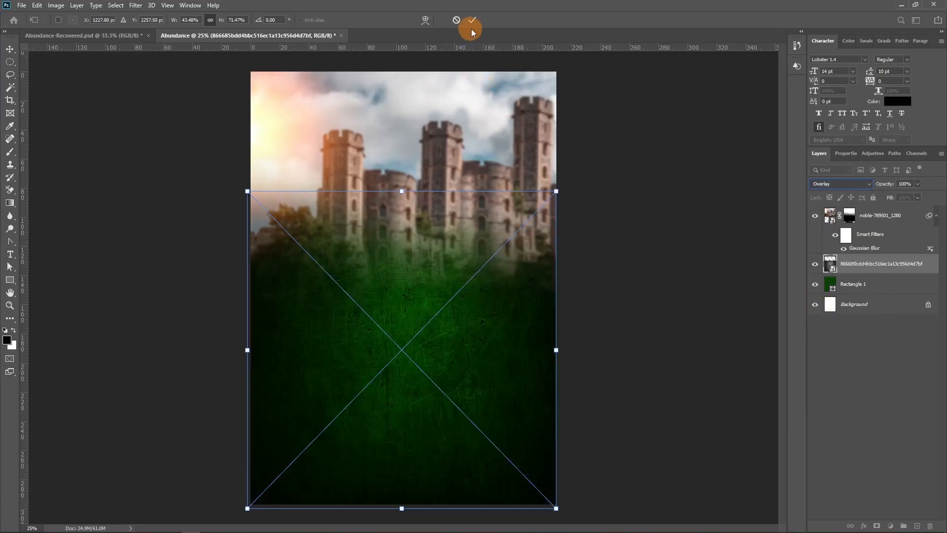
left_click(472, 20)
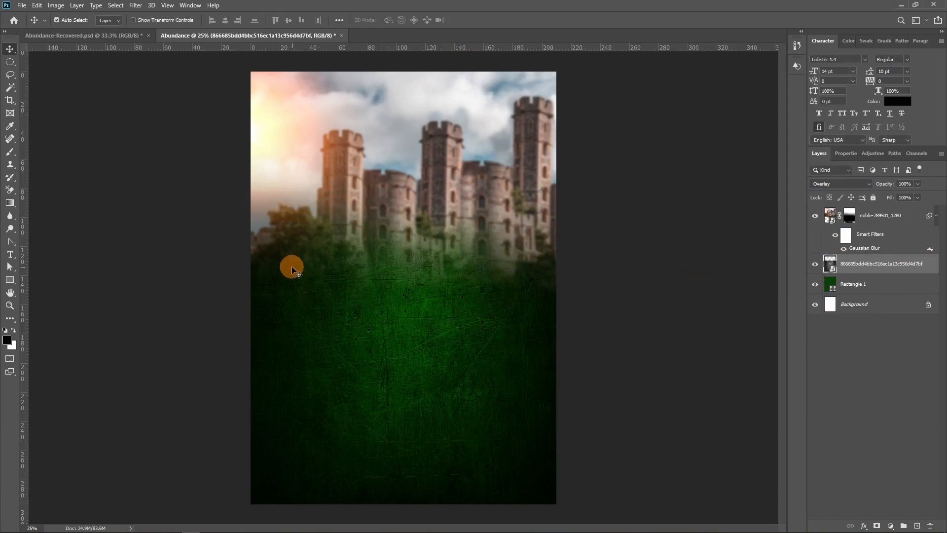
Add a layer mask to the dark texture and paint out its upper edge with a black brush at 100% opacity
key("z")
left_click_drag(291, 224, 490, 203)
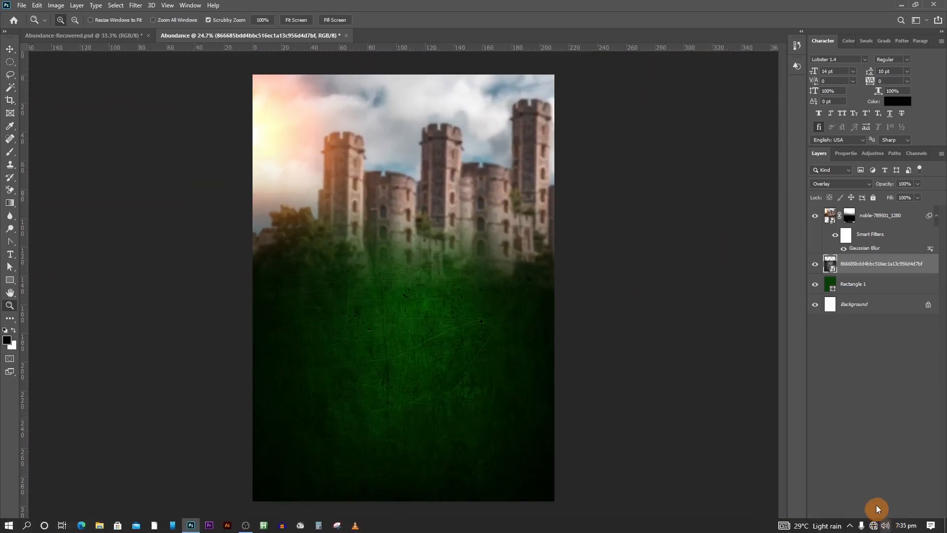
left_click(876, 526)
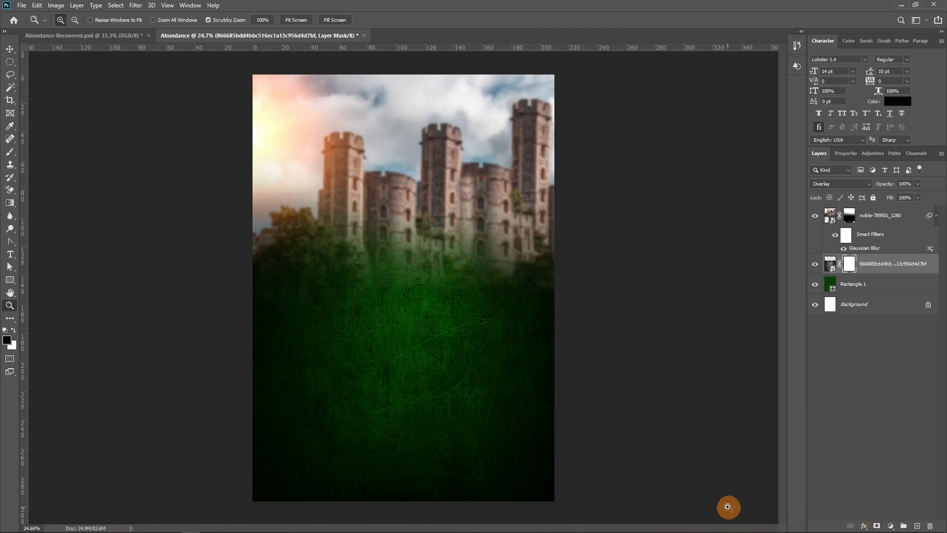
key("b")
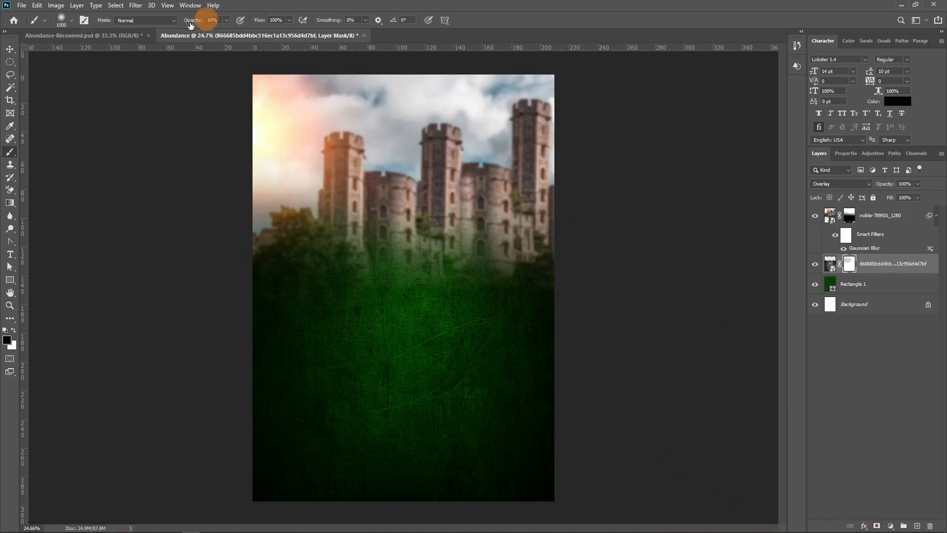
left_click_drag(192, 22, 233, 110)
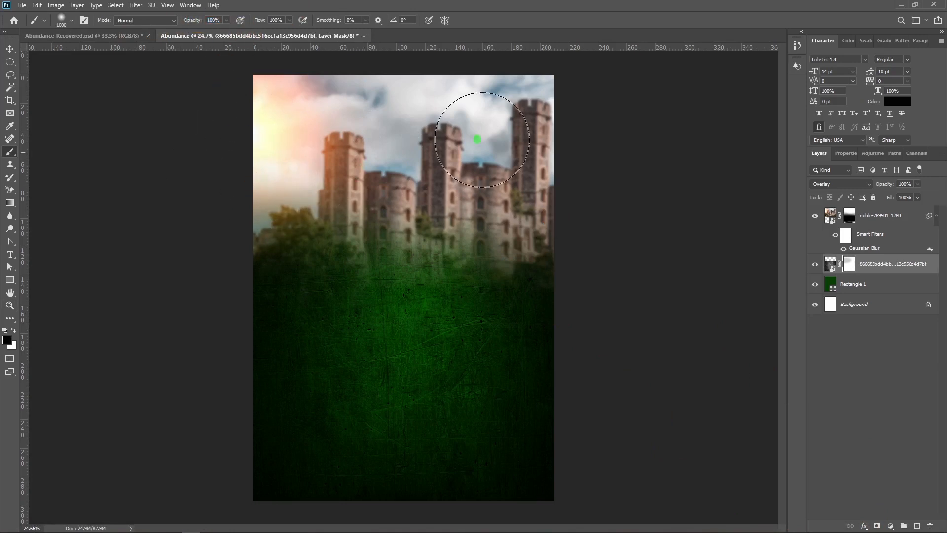
left_click_drag(428, 154, 111, 196)
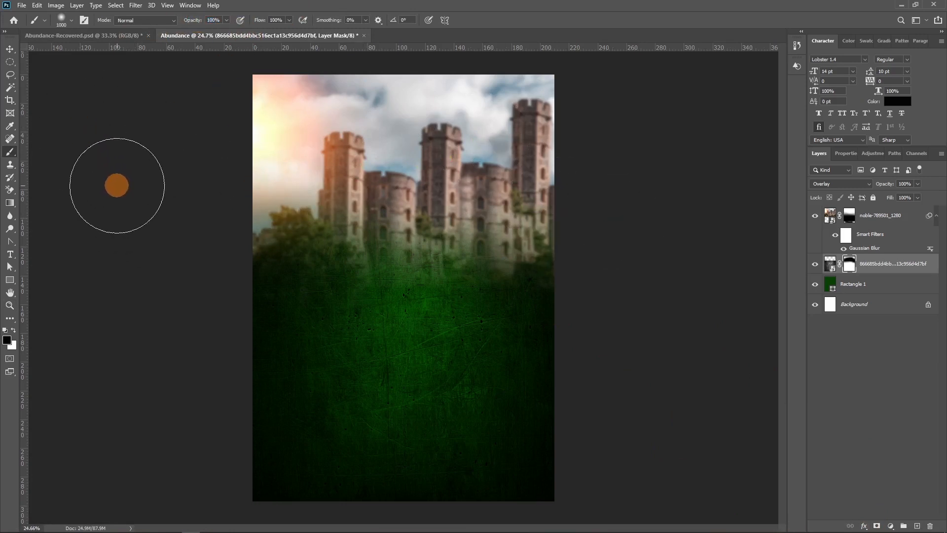
key("v")
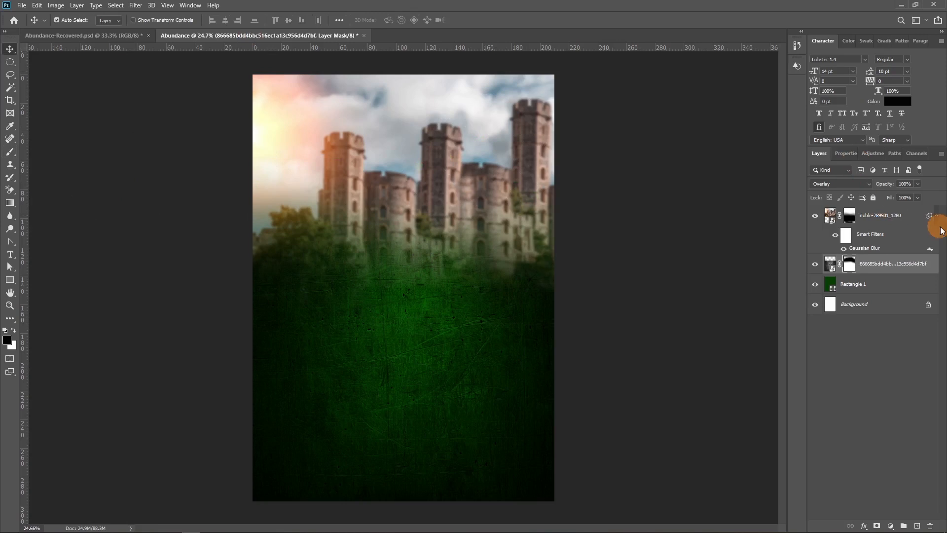
Create an empty layer above the castle image and set the brush to size 700 with 19% opacity
left_click(934, 217)
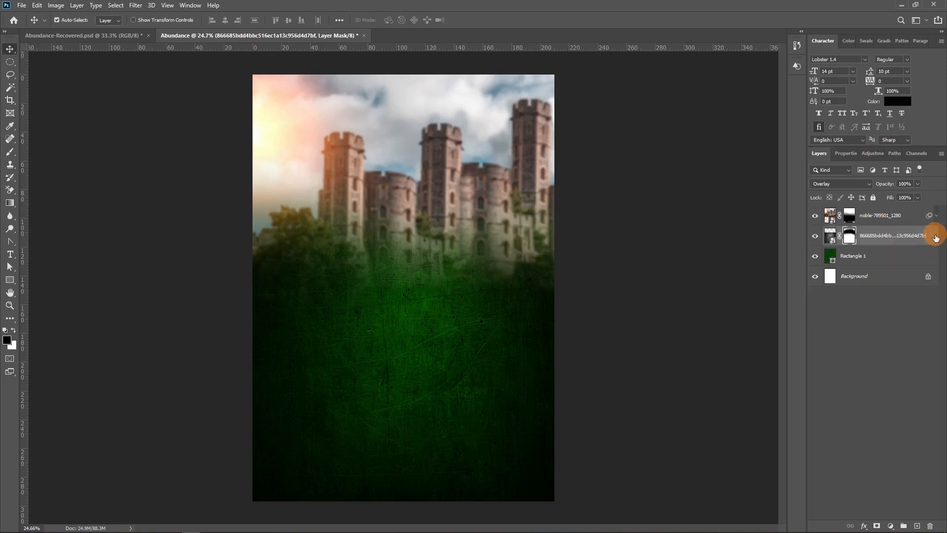
left_click(893, 218)
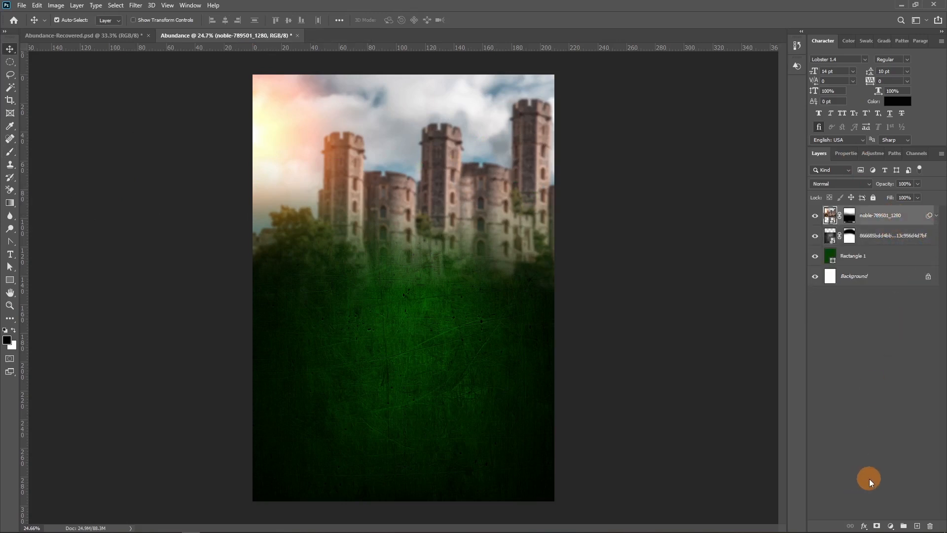
left_click(917, 526)
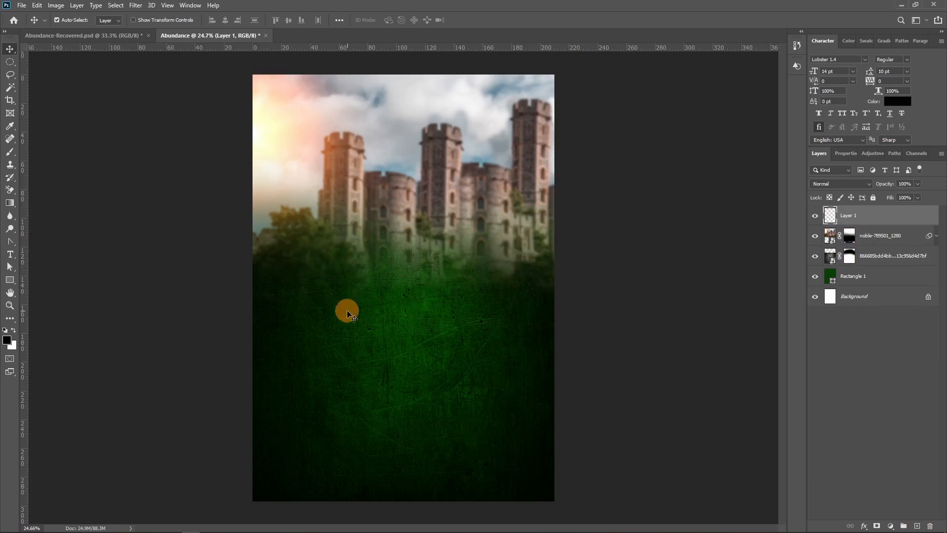
key("b")
key("bracketleft")
key("bracketleft")
key("bracketleft")
key("bracketleft")
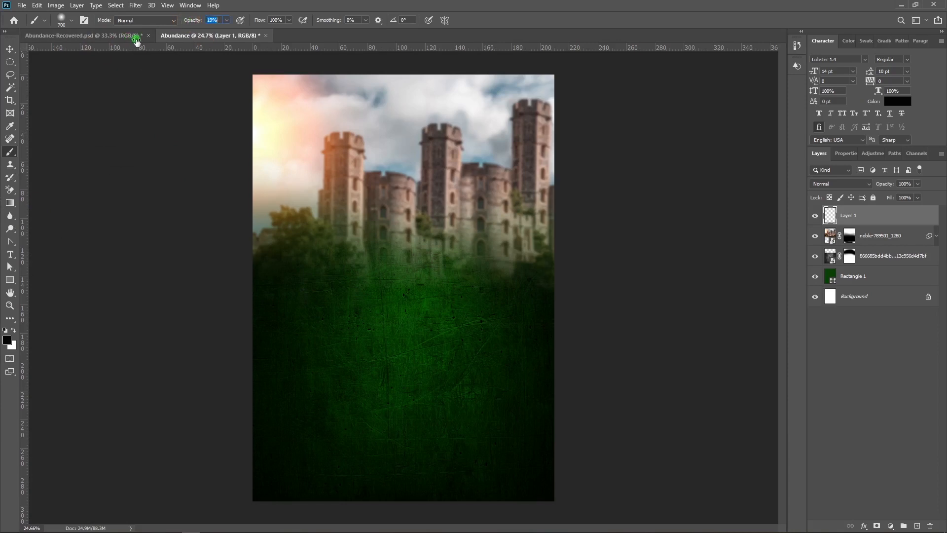
mouse_move(268, 251)
left_mouse_down()
mouse_move(310, 257)
mouse_move(470, 244)
mouse_move(541, 258)
left_mouse_up()
key("ctrl+z")
key("ctrl+z")
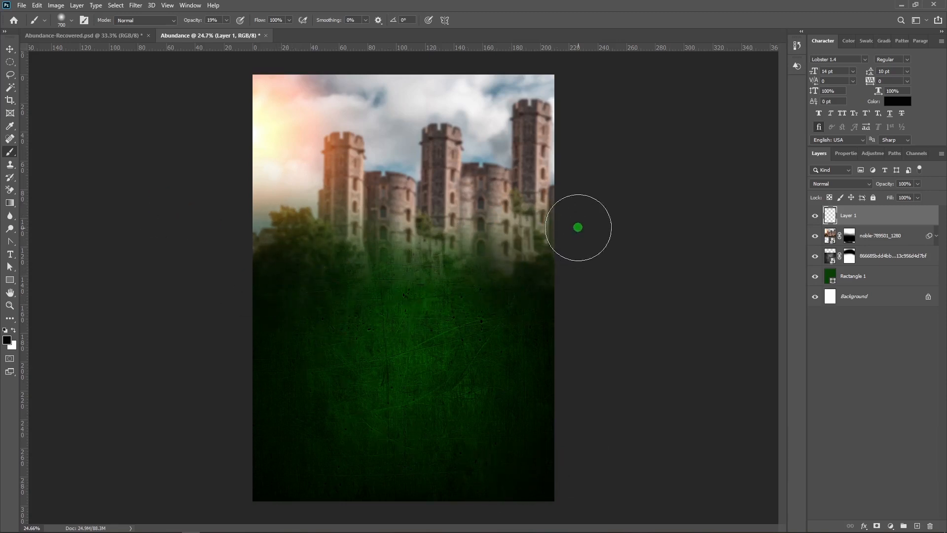
Paint soft black strokes across the transition between castle and green on Layer 1 and set its opacity to 77%
left_click_drag(548, 250, 283, 261)
mouse_move(354, 281)
left_mouse_down()
mouse_move(503, 266)
mouse_move(281, 260)
mouse_move(567, 245)
mouse_move(276, 269)
mouse_move(529, 229)
mouse_move(280, 275)
mouse_move(448, 288)
mouse_move(306, 286)
mouse_move(267, 256)
mouse_move(484, 237)
mouse_move(557, 261)
left_mouse_up()
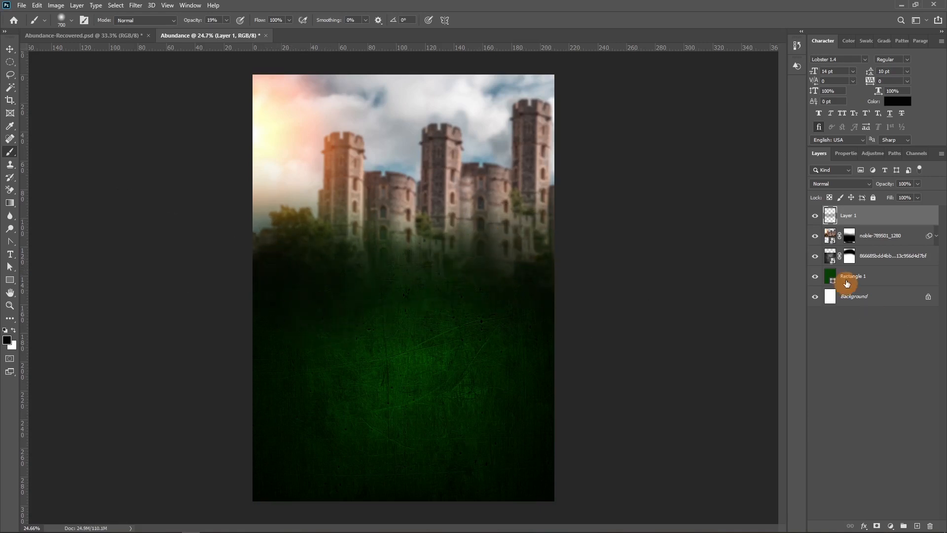
left_click(815, 216)
Group Layer 1, the castle, the dark texture and Rectangle 1, and name the group background
left_click(878, 273, "shift")
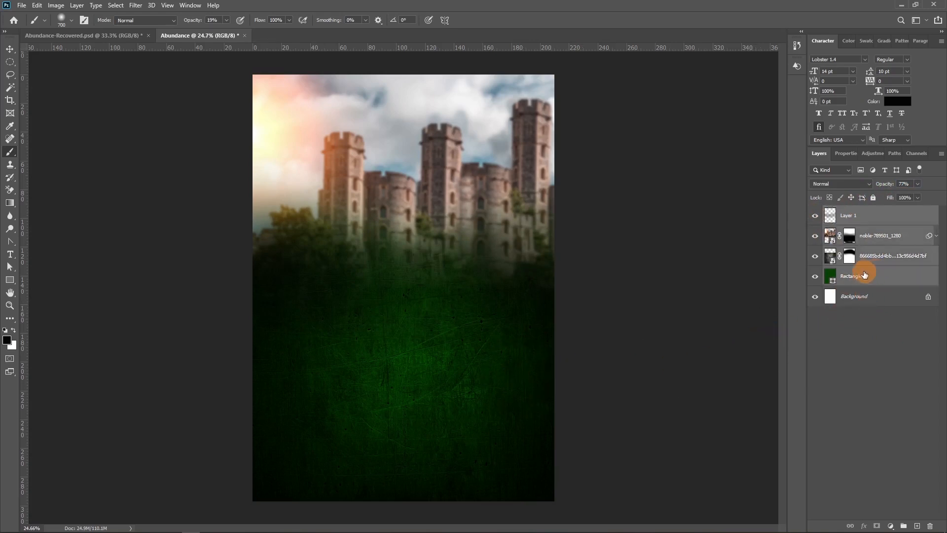
key("ctrl+g")
double_click(848, 211)
type("background")
key("Return")
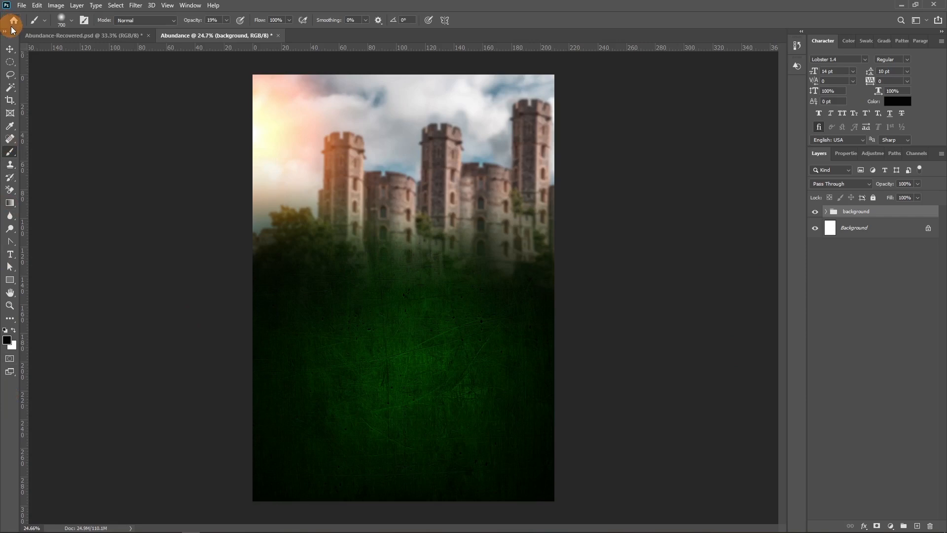
left_click(9, 49)
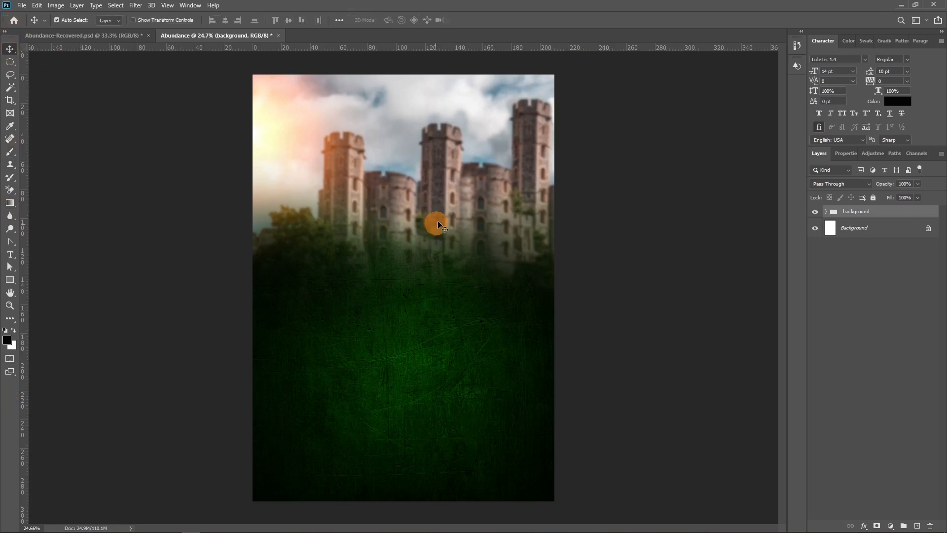
left_click_drag(506, 240, 591, 287)
left_click_drag(449, 172, 186, 191)
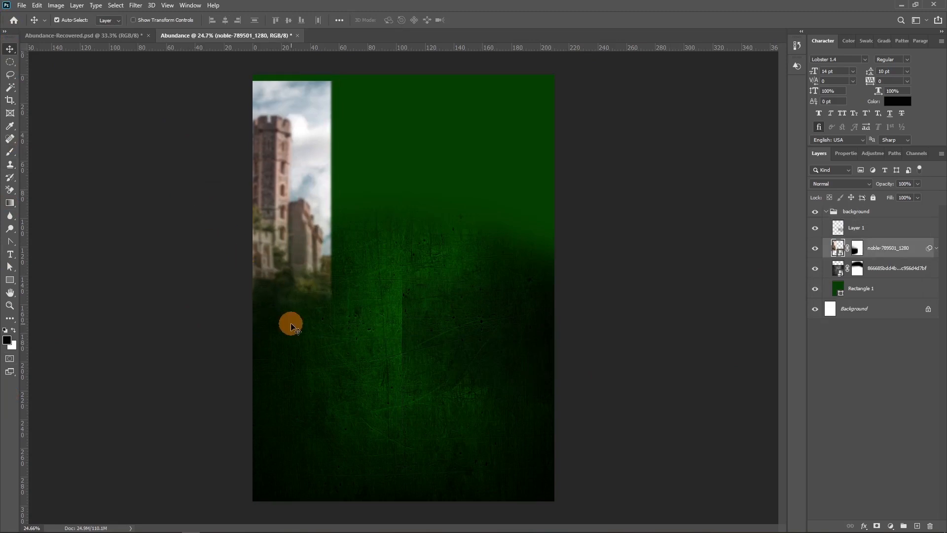
left_click_drag(295, 323, 557, 308)
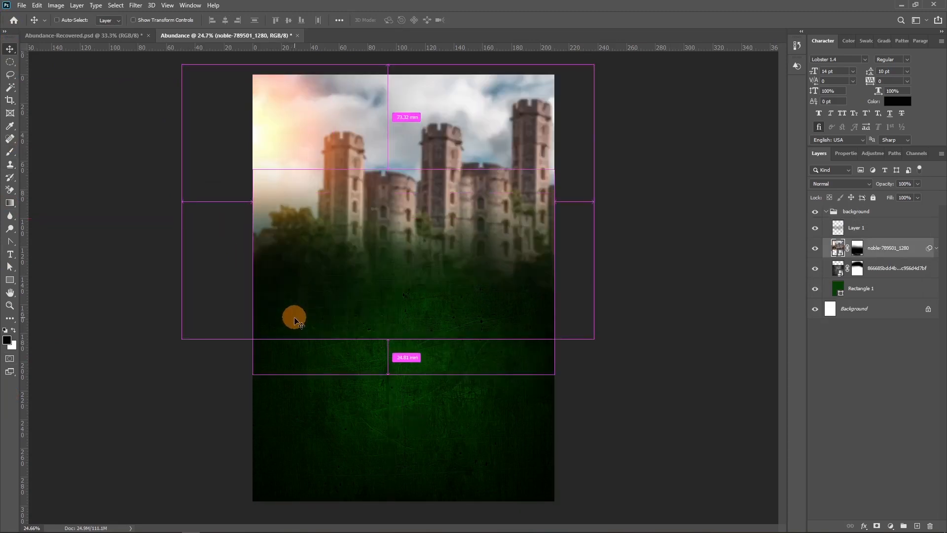
left_click(883, 246)
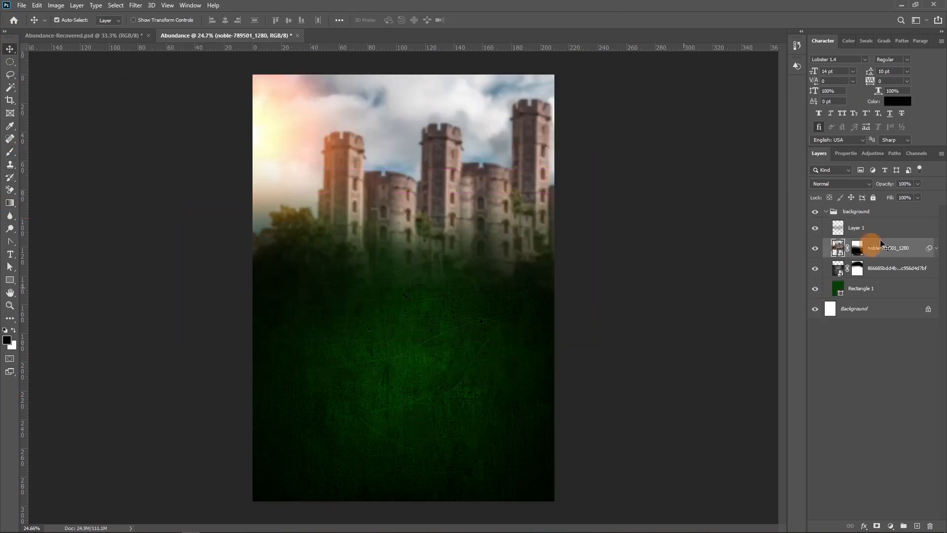
Collapse the background group and lock it against edits
left_click(826, 212)
left_click(867, 209)
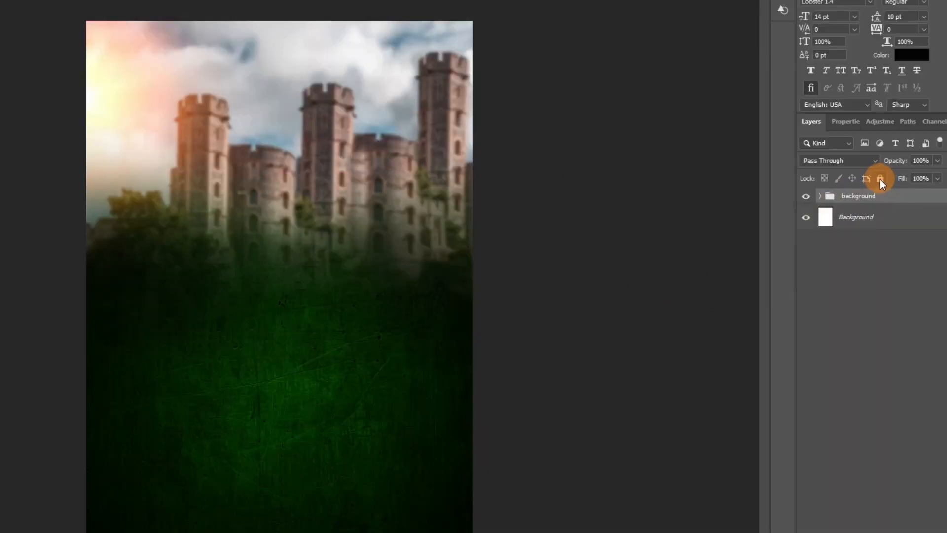
left_click(882, 177)
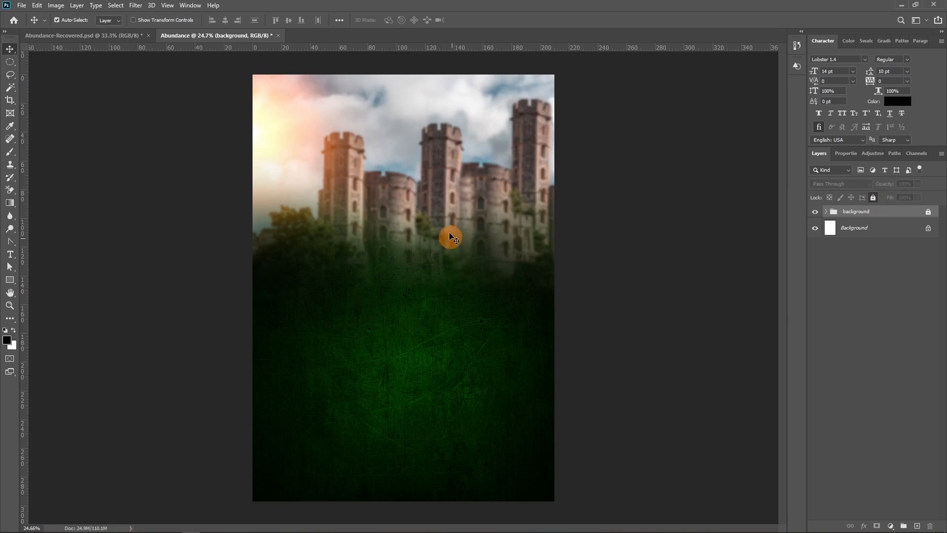
left_click_drag(264, 154, 514, 334)
left_click_drag(583, 314, 293, 346)
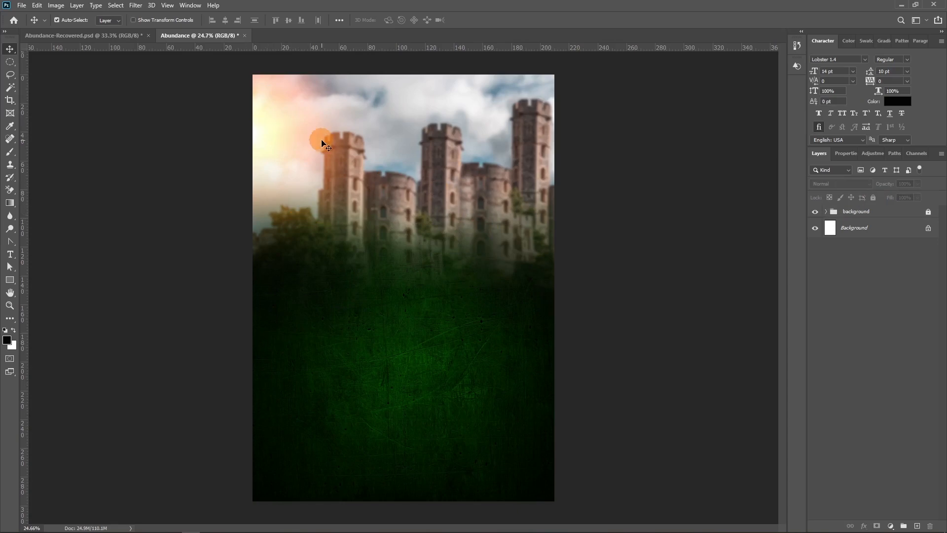
Place the ABUNDANCE title image in the document, scaled to fit within the page width just below the castle
key("alt+Tab")
left_click_drag(215, 315, 410, 305)
left_click_drag(404, 203, 404, 172)
left_click_drag(429, 308, 430, 277)
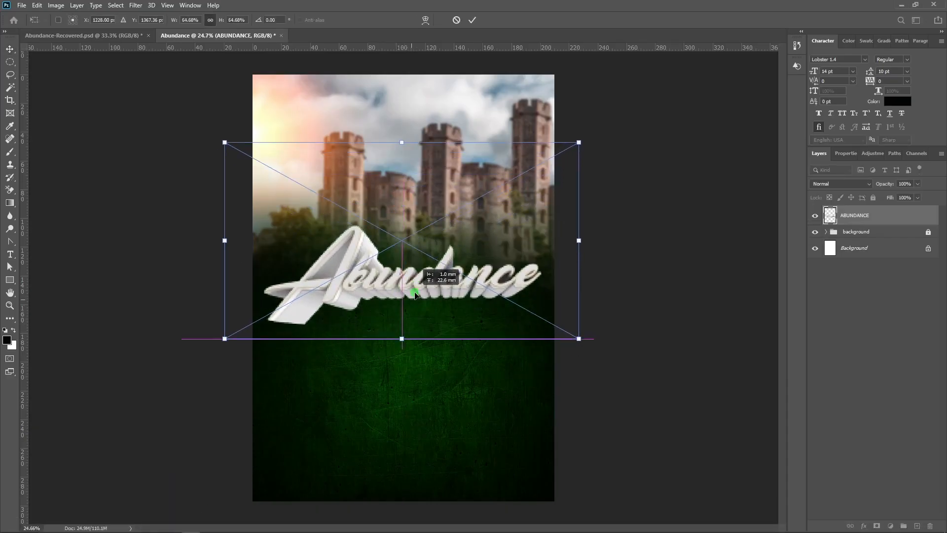
left_click_drag(402, 141, 402, 149)
key("Return")
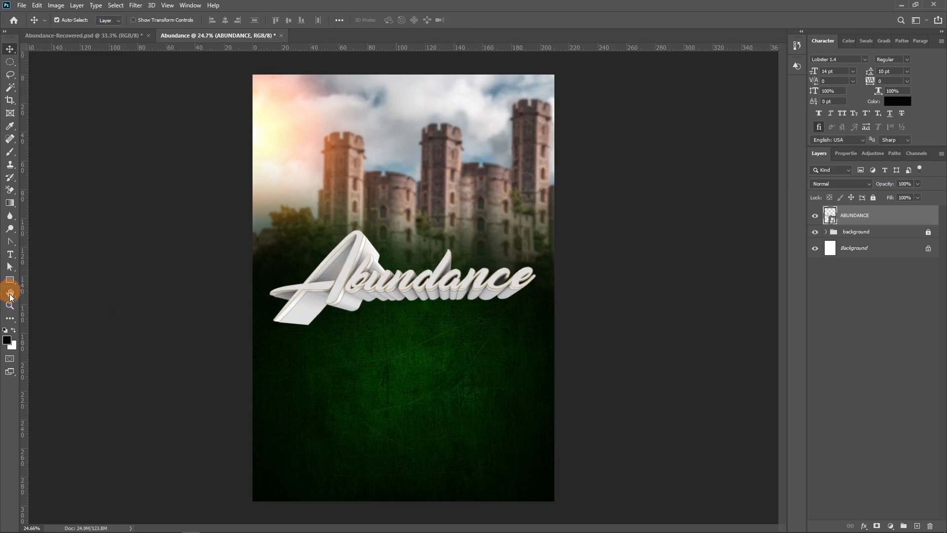
Place the three portrait cutouts: the man in the red jacket, the man in the checked shirt and the man in the blue suit
left_click(10, 305)
left_click_drag(433, 266, 433, 266)
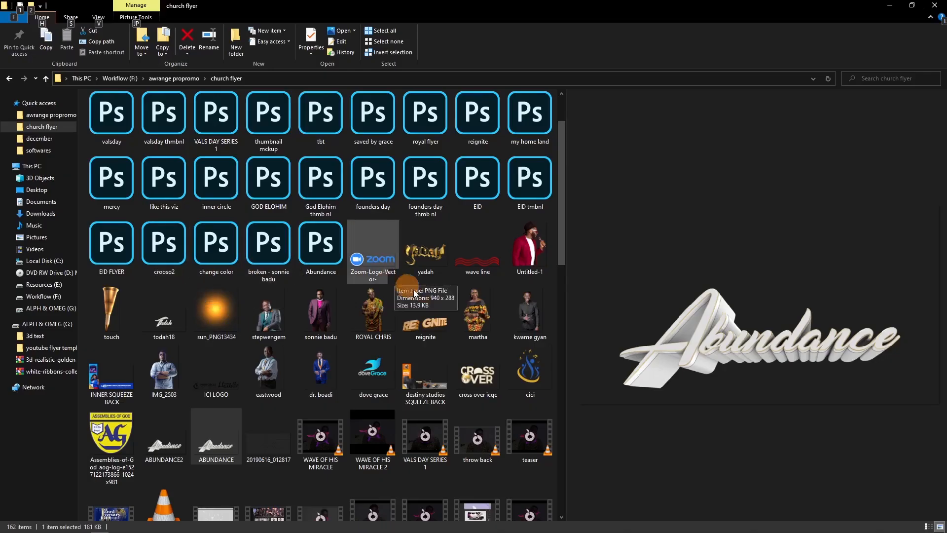
left_click(529, 248)
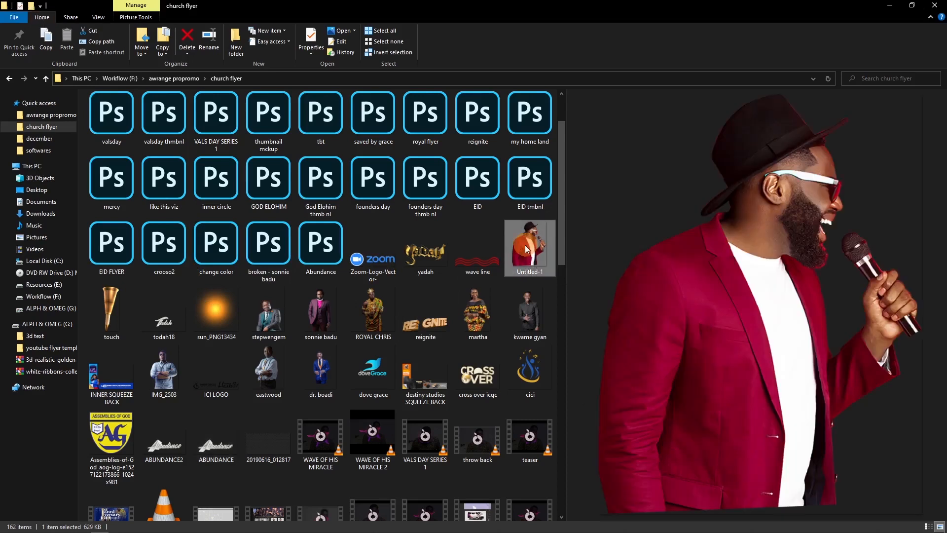
left_click(317, 385)
left_click(269, 372)
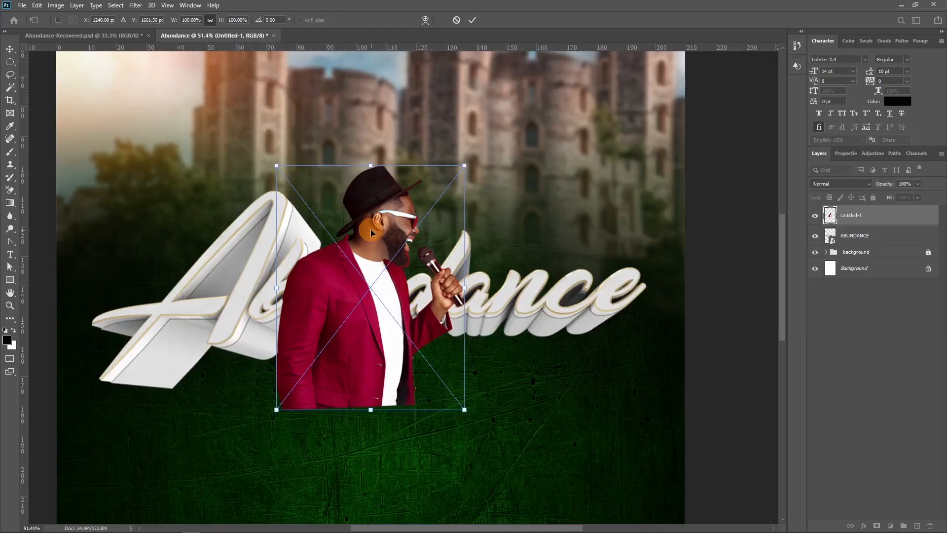
left_click(472, 19)
left_click(472, 20)
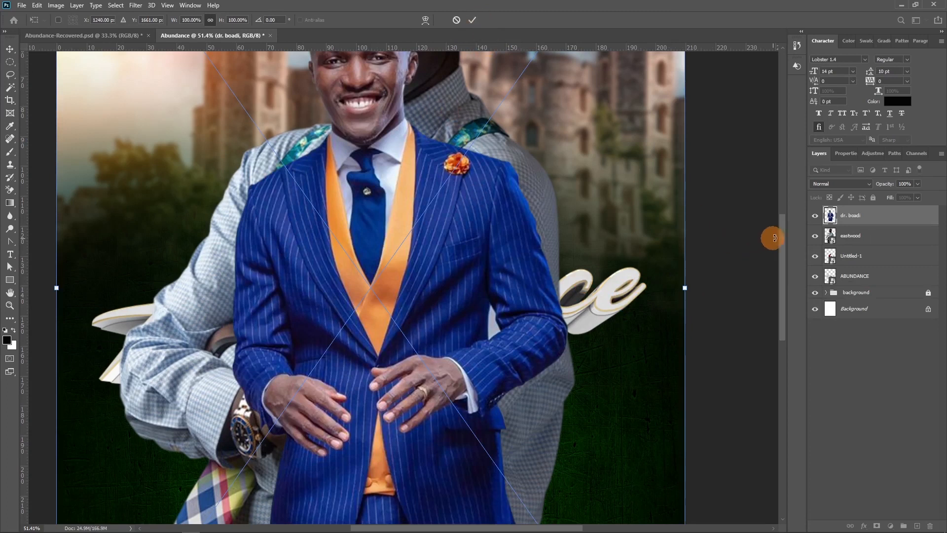
Hide the red-jacket and checked-shirt portraits and move all three portrait layers beneath the ABUNDANCE layer
left_click(814, 256)
left_click(811, 238)
scroll(665, 269, "up", 1)
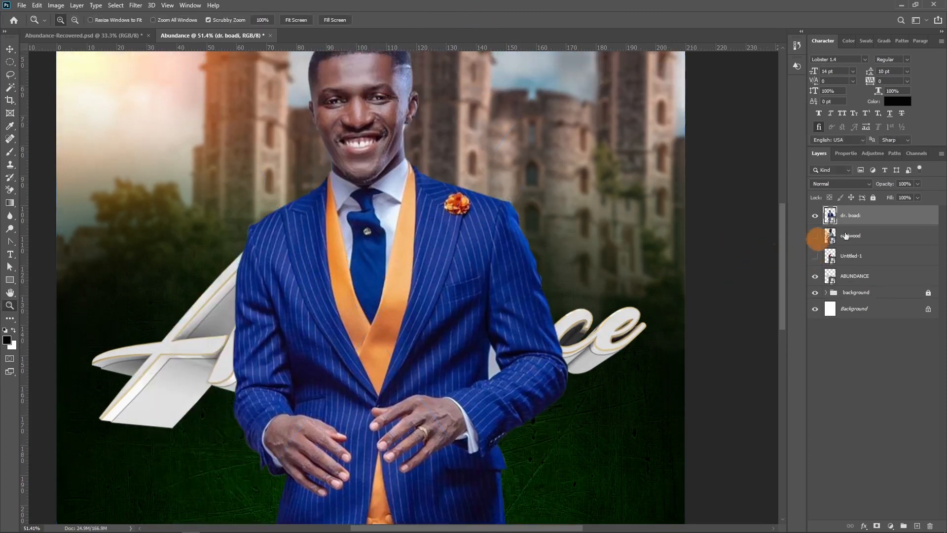
left_click(864, 264)
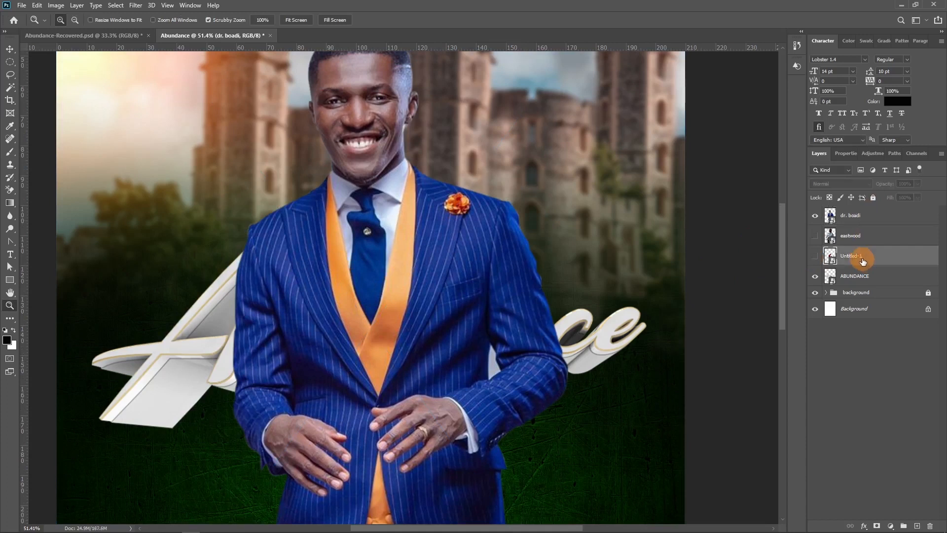
left_click(858, 215, "shift")
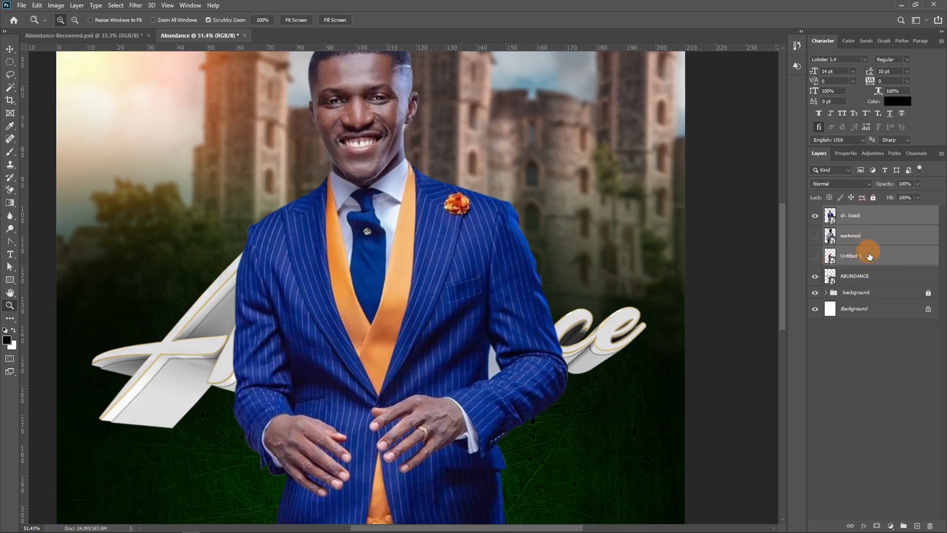
left_click_drag(862, 260, 859, 285)
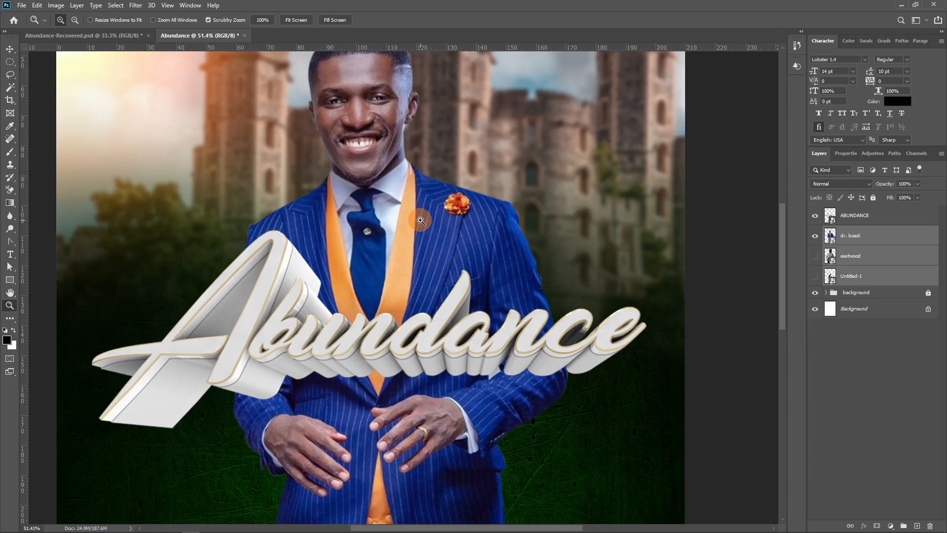
Scale the three portrait layers down together and place them centrally above the Abundance title
scroll(425, 194, "up", 2)
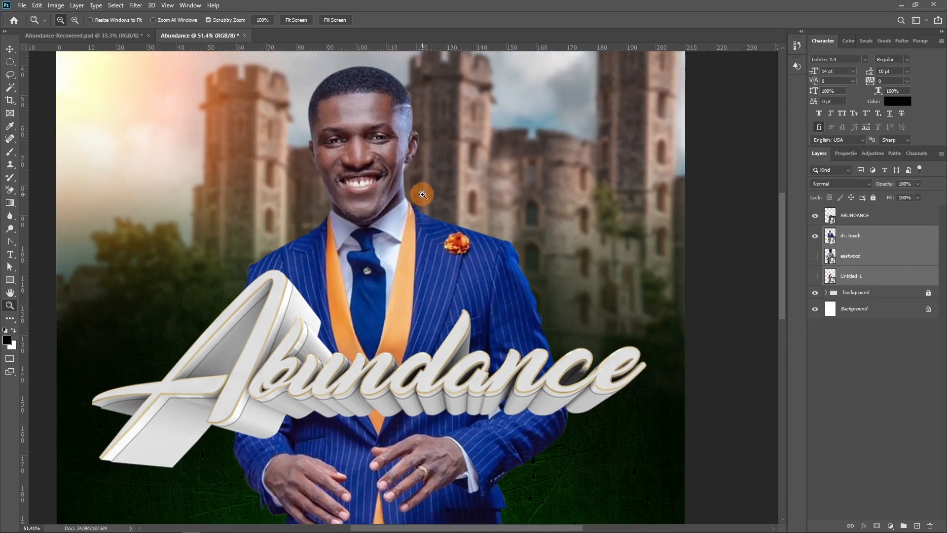
key("ctrl+minus")
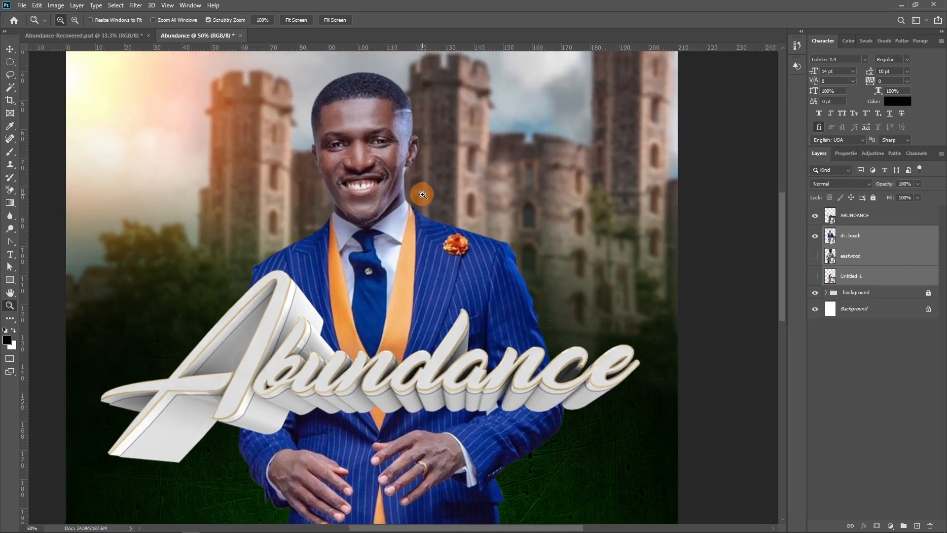
key("ctrl+minus")
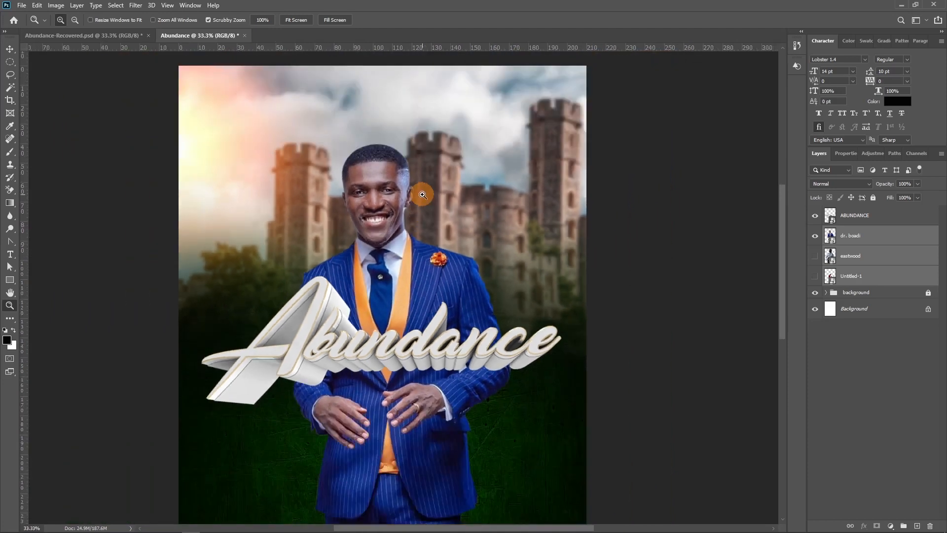
left_click(10, 49)
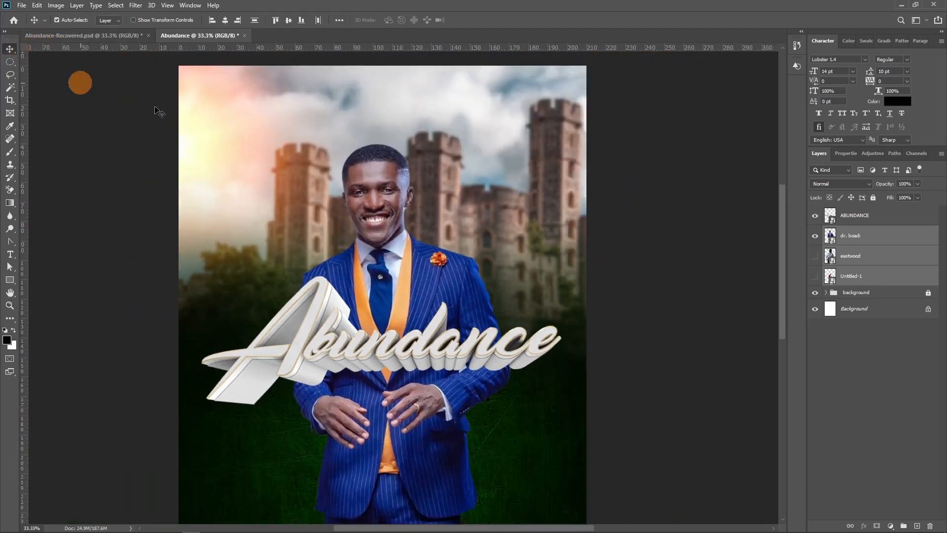
left_click_drag(403, 260, 403, 208)
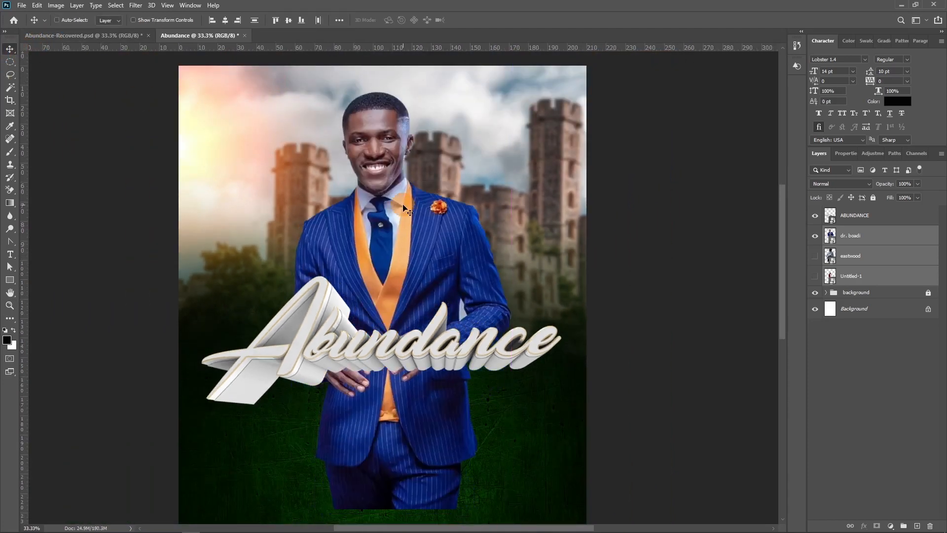
key("ctrl+t")
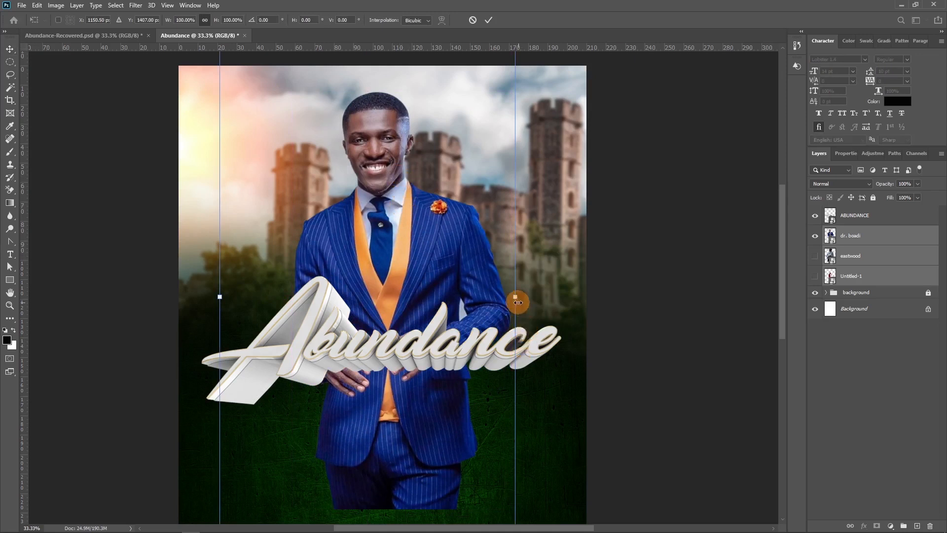
left_click_drag(516, 301, 415, 297)
left_click_drag(364, 254, 386, 226)
key("Return")
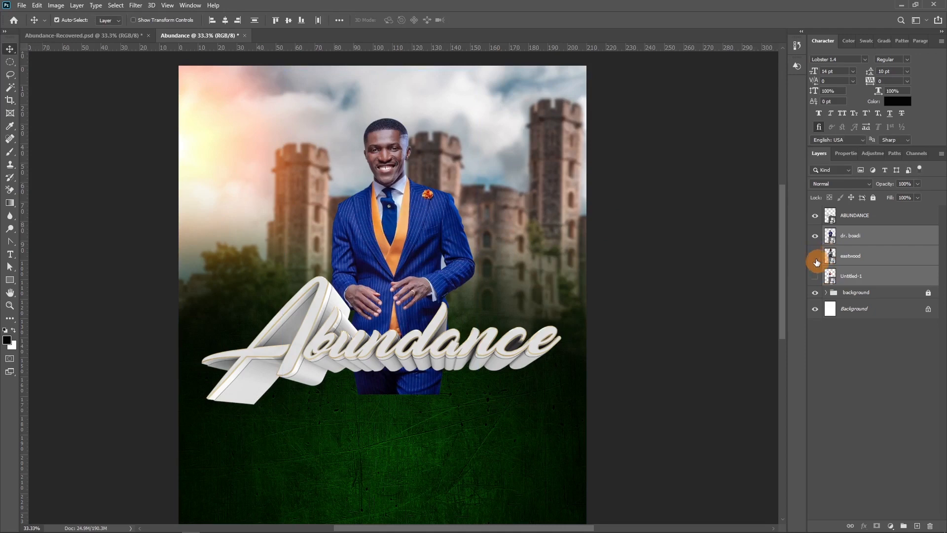
Show the checked-shirt portrait and move it to the left of the man in the blue suit
left_click(815, 256)
left_click(850, 256)
key("ctrl+t")
left_click_drag(522, 247, 422, 247)
key("Return")
Show the red-jacket portrait, resize it and place it to the right of the man in the blue suit
left_click(815, 275)
key("ctrl+t")
left_click_drag(291, 232, 485, 231)
key("Escape")
left_click(857, 277)
key("ctrl+t")
left_click_drag(463, 277, 412, 321)
left_click_drag(488, 308, 496, 262)
left_click(471, 19)
Shift the blue-suit portrait about 2 mm to the right and group the three portrait layers
left_click_drag(389, 250, 393, 250, "ctrl")
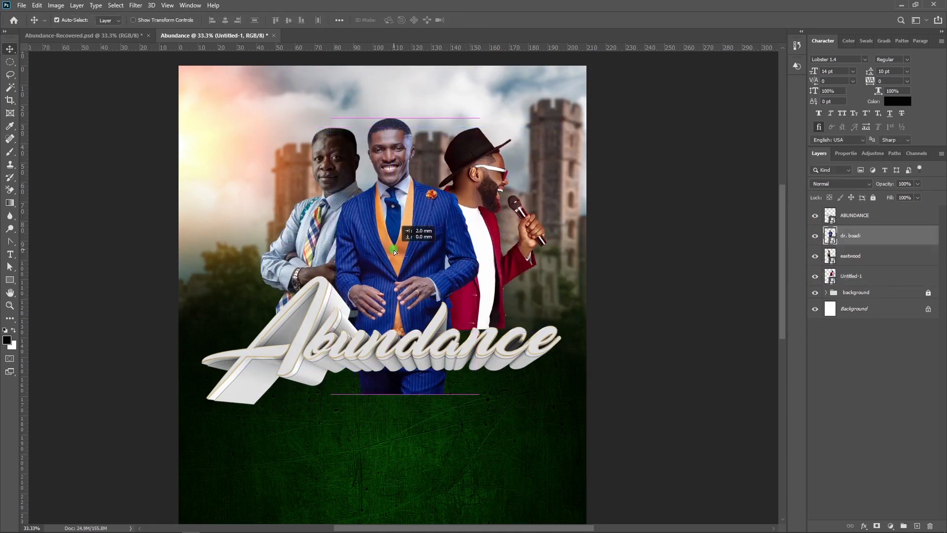
left_click(390, 274)
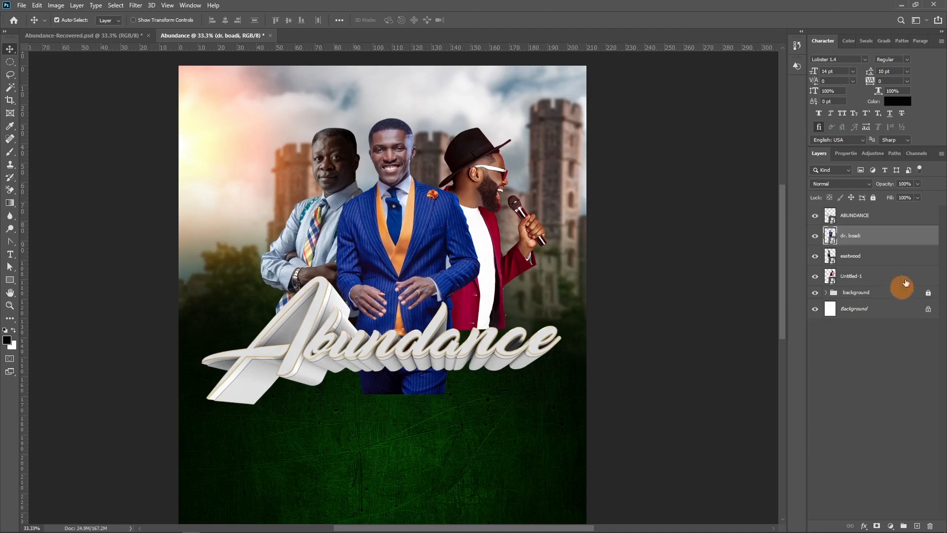
left_click(858, 278)
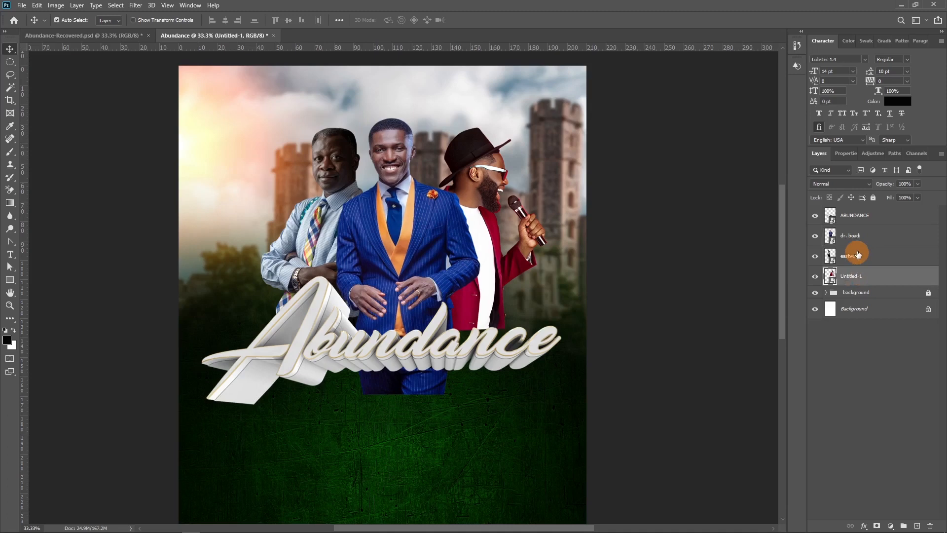
left_click(850, 240, "shift")
key("ctrl+g")
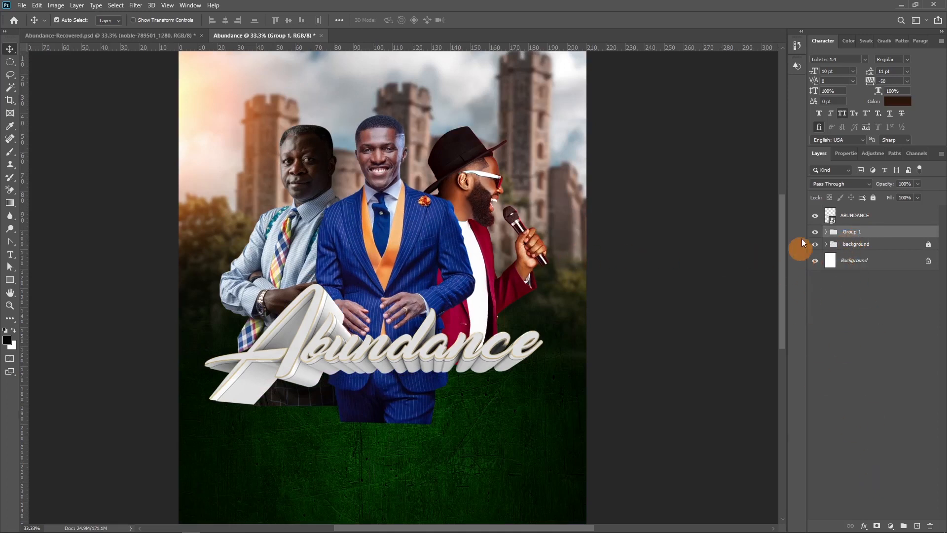
Add a layer mask to Group 1 and fade out the portraits' lower bodies with a soft black brush, adjusting its opacity to 17%
left_click(877, 526)
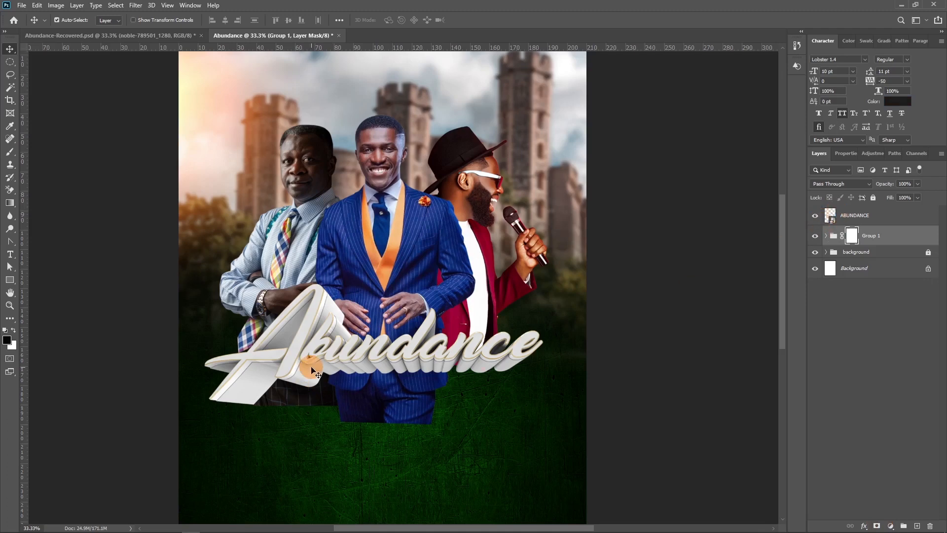
key("b")
mouse_move(209, 349)
left_mouse_down()
mouse_move(515, 434)
mouse_move(373, 429)
mouse_move(417, 442)
mouse_move(307, 401)
mouse_move(240, 448)
mouse_move(399, 420)
left_mouse_up()
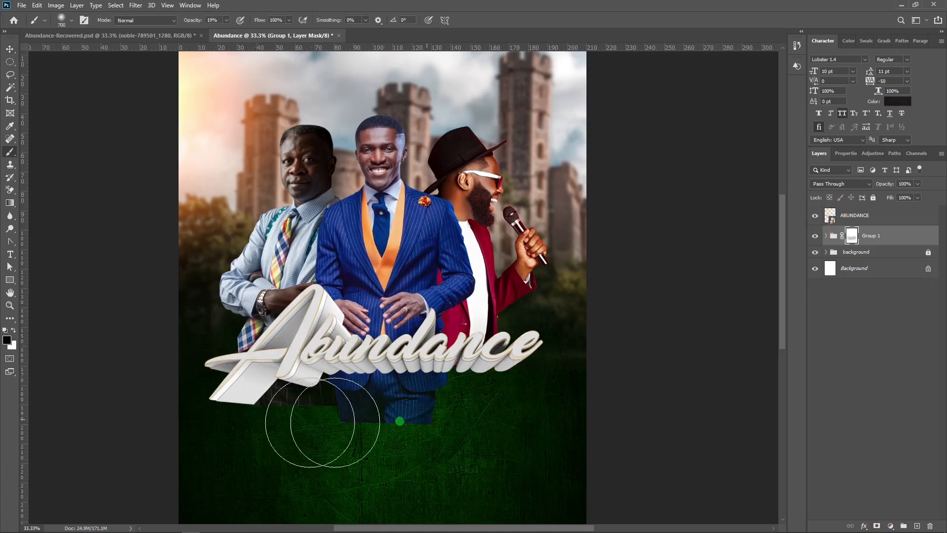
left_click_drag(192, 22, 202, 21)
mouse_move(251, 332)
left_mouse_down()
mouse_move(214, 372)
mouse_move(470, 425)
mouse_move(244, 358)
mouse_move(422, 423)
mouse_move(351, 451)
mouse_move(469, 418)
mouse_move(504, 387)
left_mouse_up()
left_click_drag(200, 22, 189, 24)
mouse_move(502, 368)
left_mouse_down()
mouse_move(271, 355)
mouse_move(434, 397)
mouse_move(429, 338)
left_mouse_up()
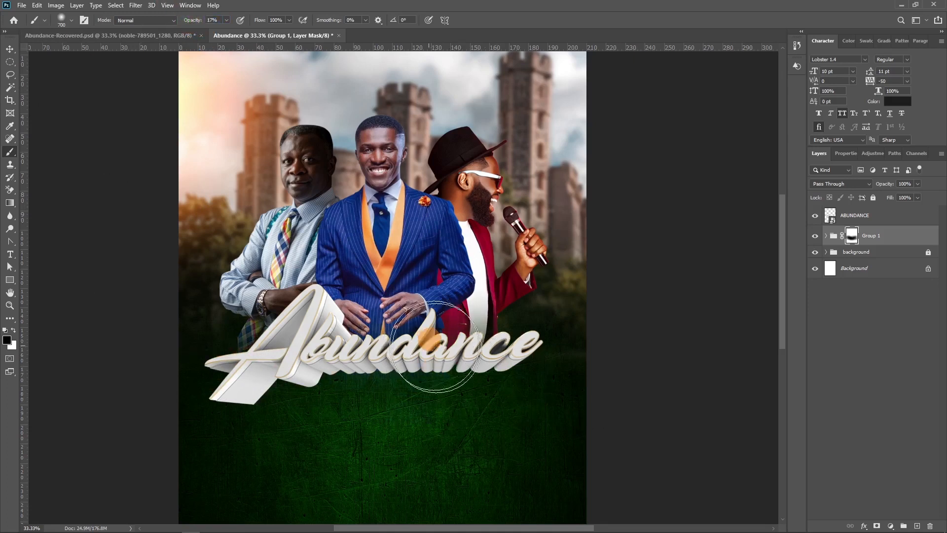
Toggle the visibility of Layer 1 in the background group to compare its darkening effect, leaving it shown
left_click(827, 252)
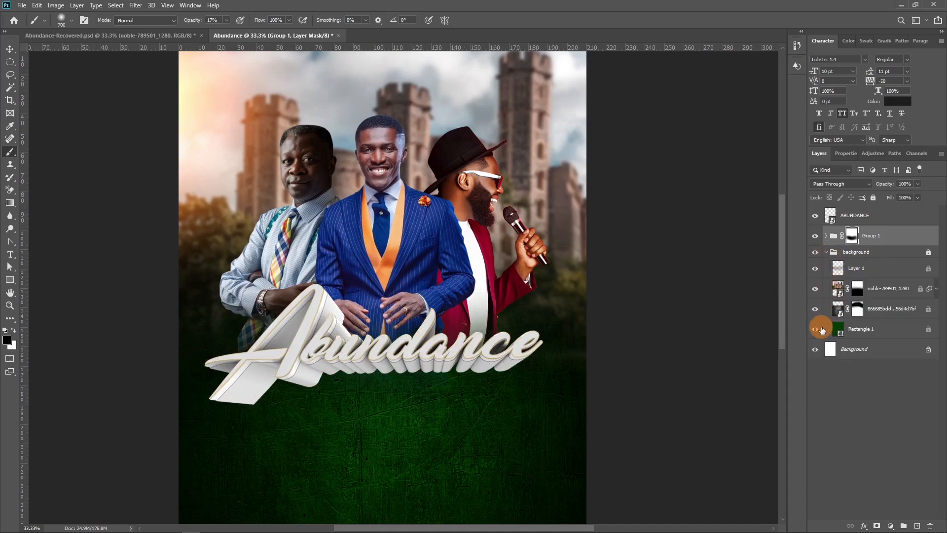
left_click(813, 269)
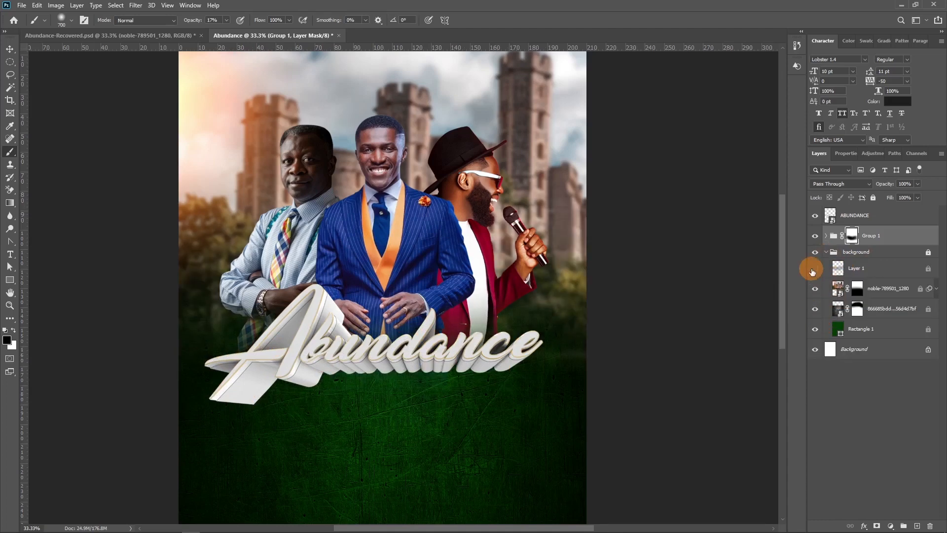
left_click(813, 271)
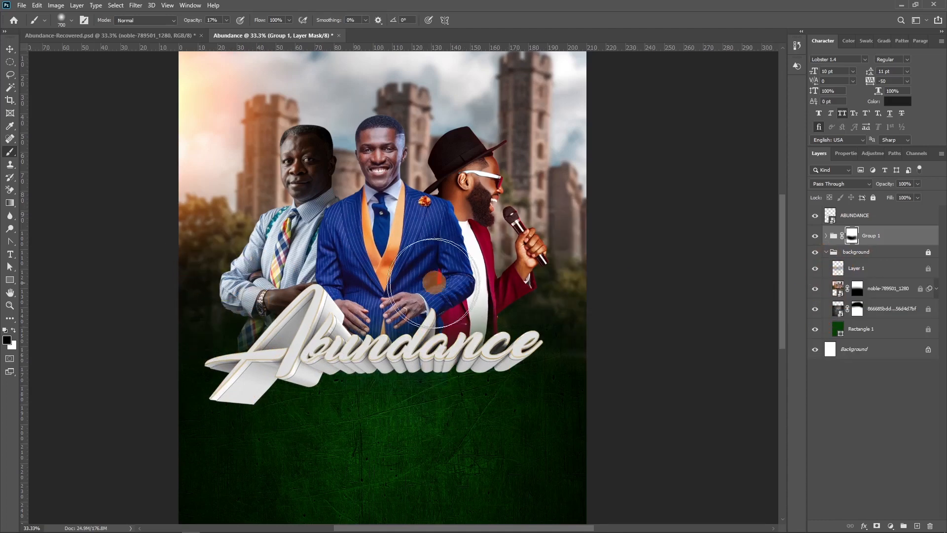
left_click(818, 269)
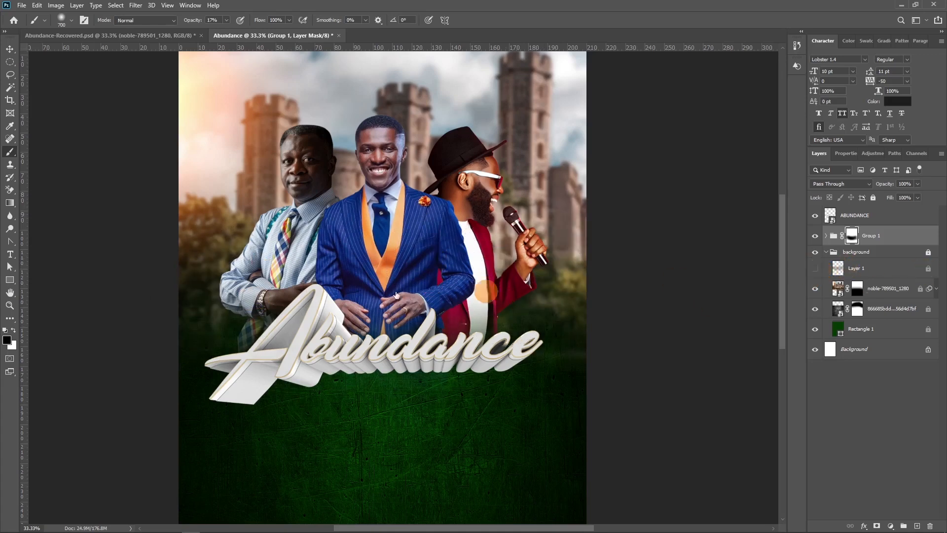
left_click(817, 273)
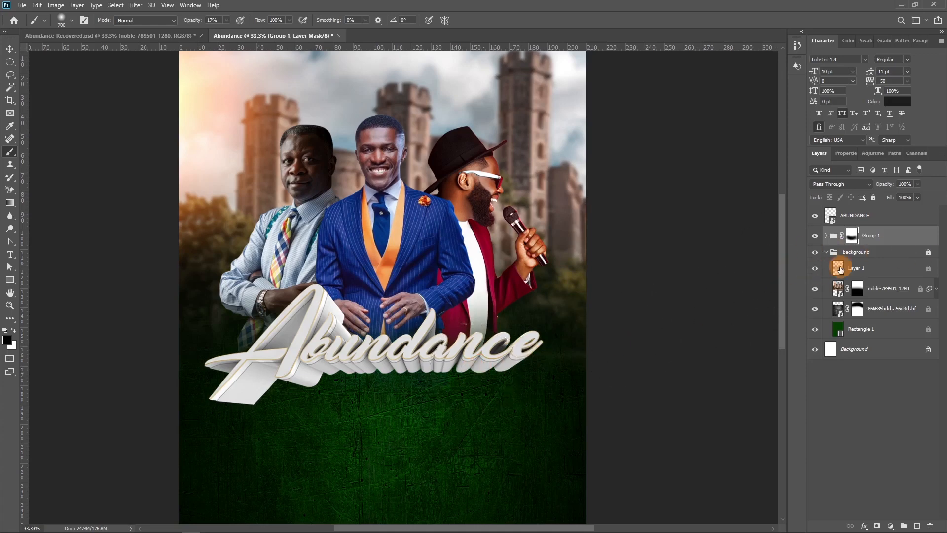
left_click(827, 252)
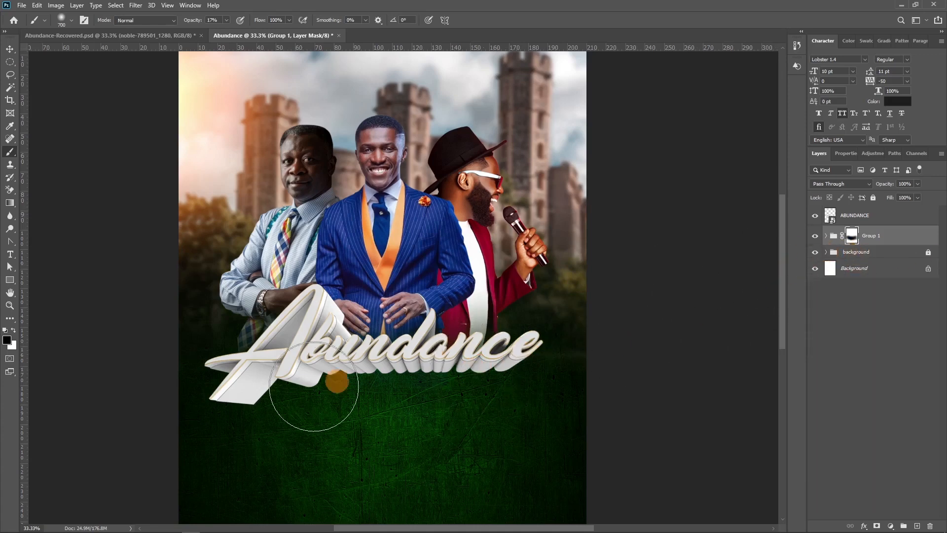
Dab black at 17% opacity on the Group 1 mask beneath the letter A
left_click(258, 391)
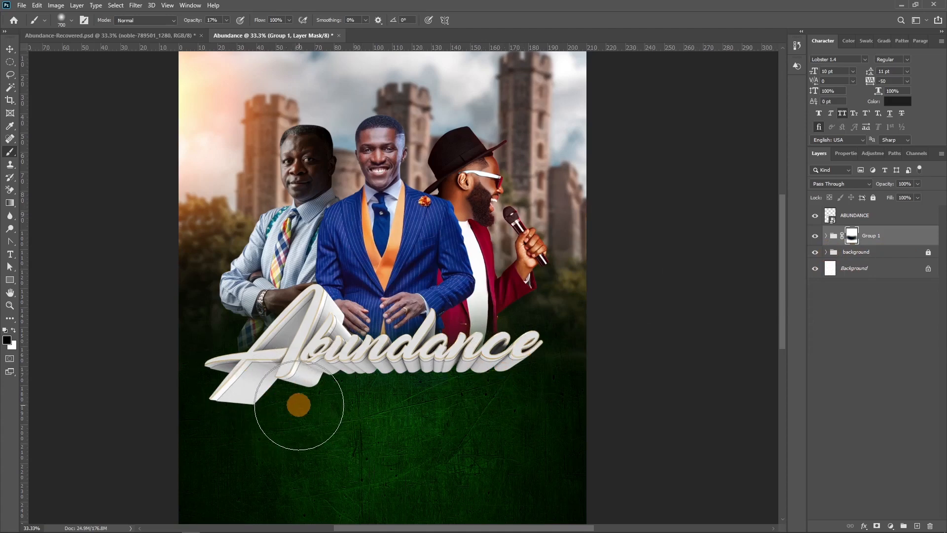
scroll(227, 103, "up", 2)
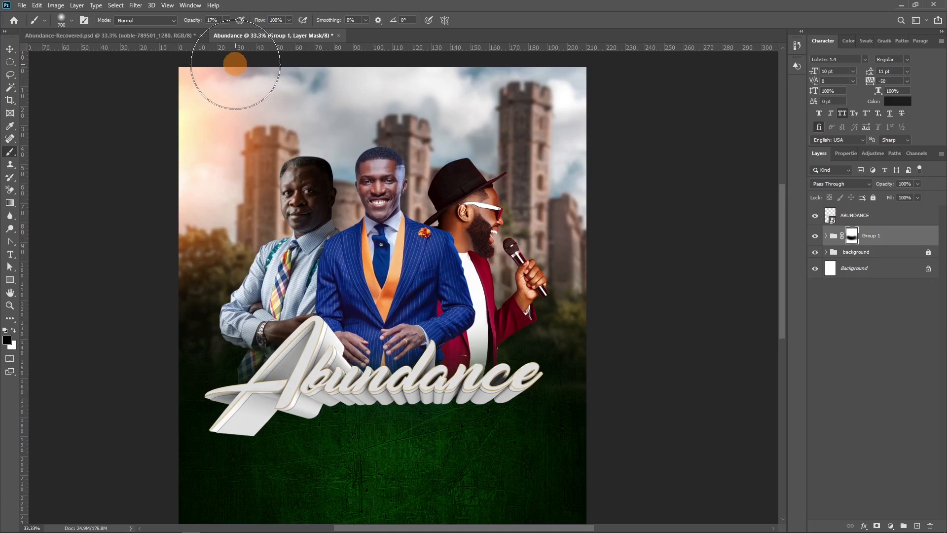
Add a new empty layer directly above Group 1 and set the foreground colour to bright orange, ff5a00
scroll(398, 348, "down", 1)
scroll(397, 381, "down", 3)
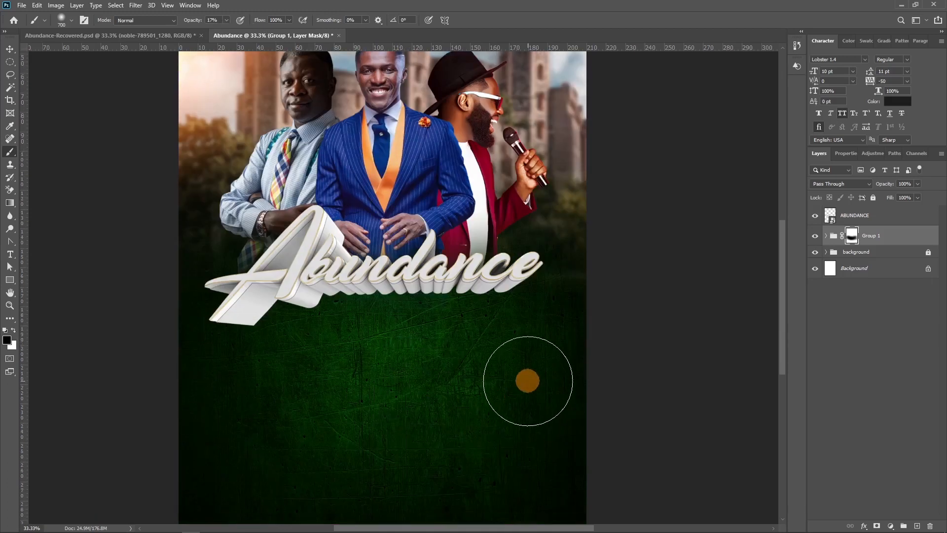
scroll(385, 331, "up", 2)
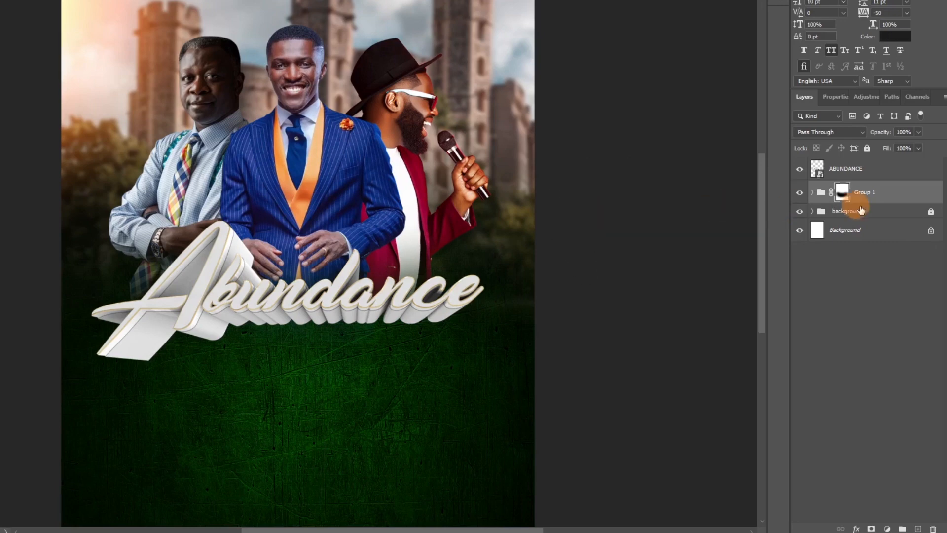
left_click(919, 529)
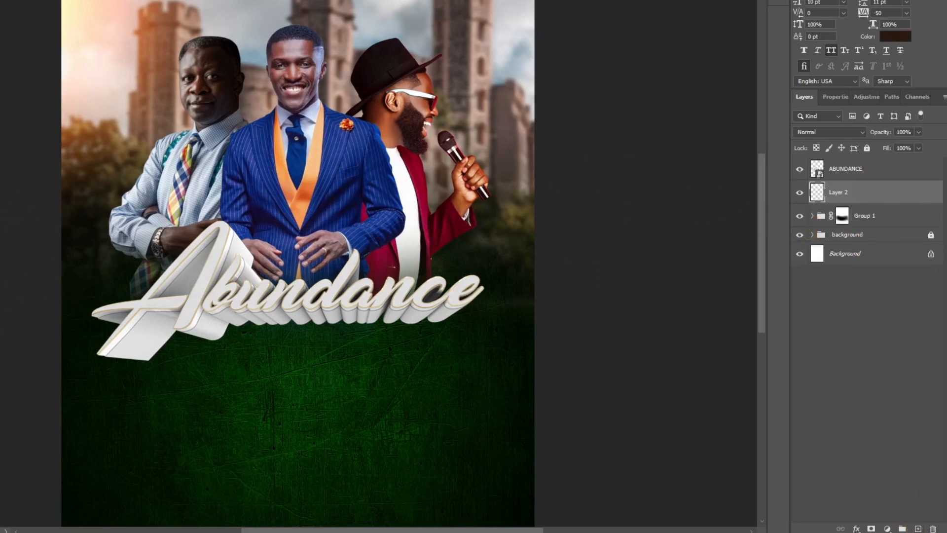
left_click(765, 165)
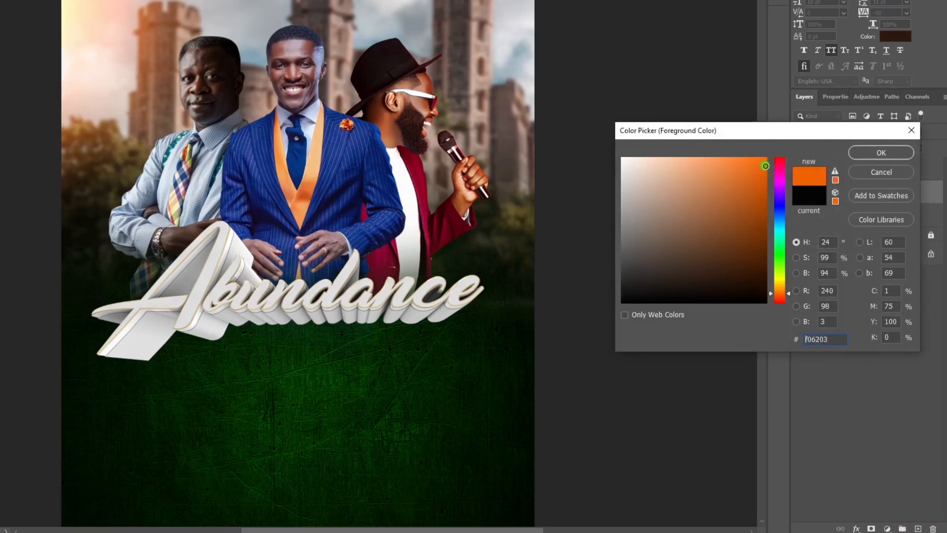
left_click(780, 294)
left_click(880, 153)
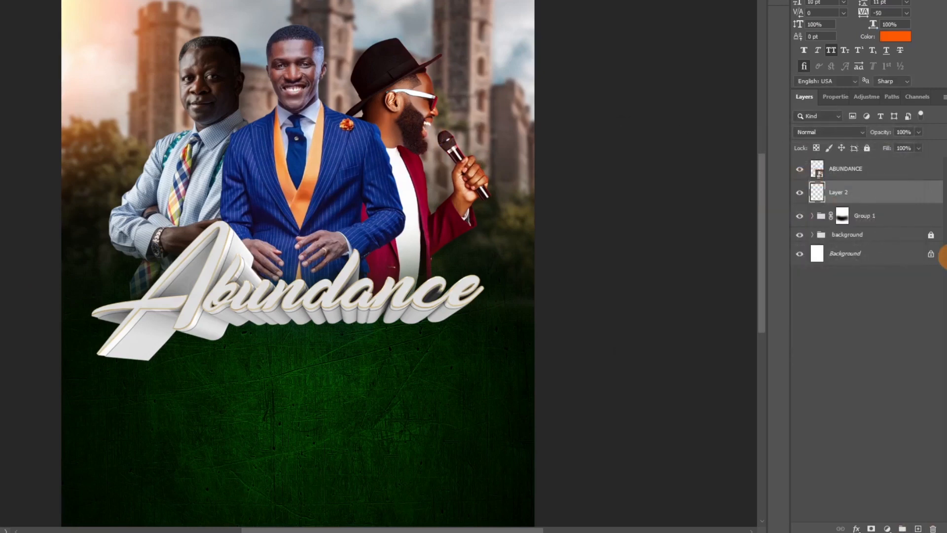
Hide Group 1 and move Layer 2 directly beneath it in the layer stack
left_click(800, 216)
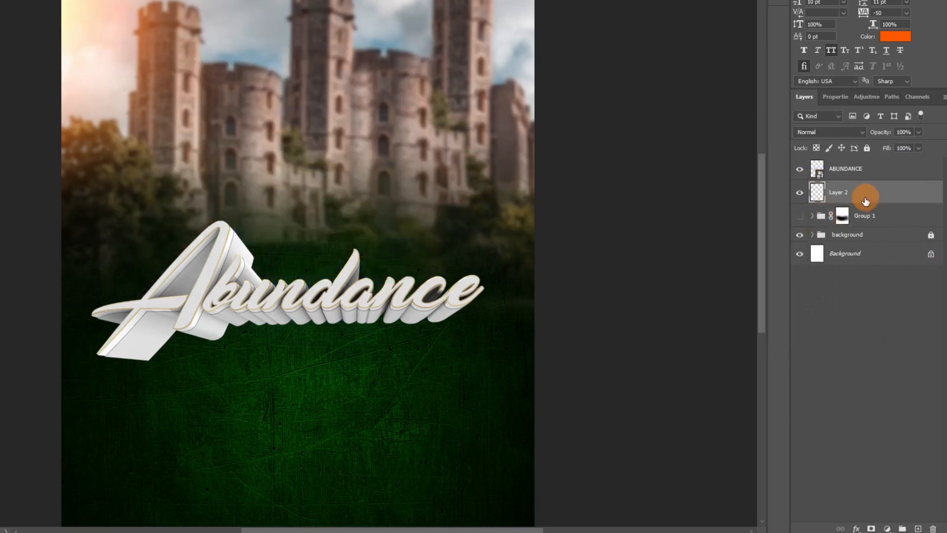
left_click_drag(864, 196, 865, 228)
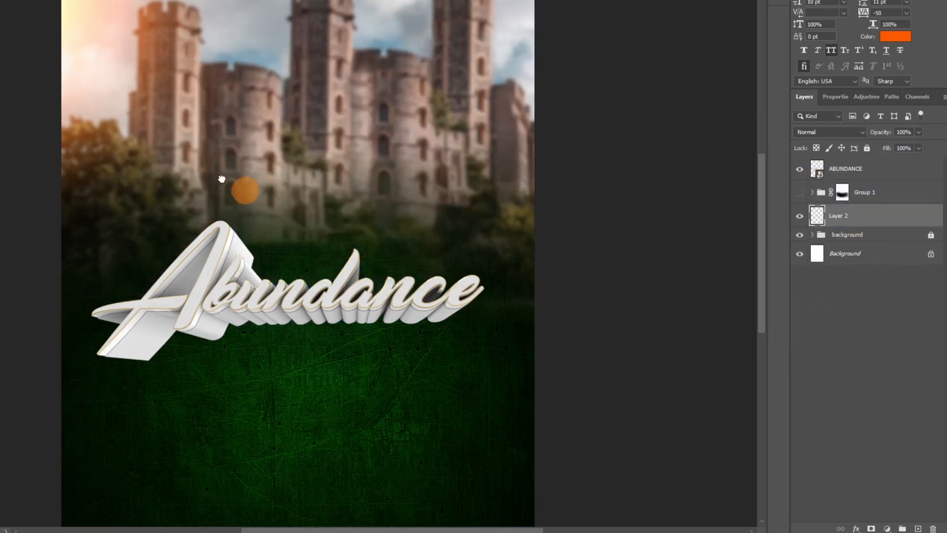
Set Layer 2's blend mode to Screen and dab orange over the castle's base with a soft 1600 px brush at 17% opacity
key("bracketright")
key("bracketright")
key("bracketright")
key("bracketright")
key("bracketright")
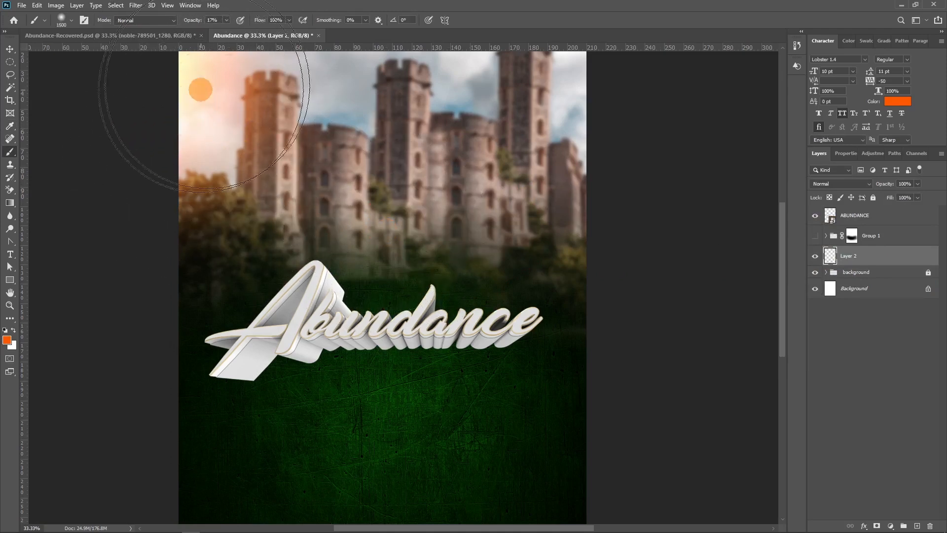
left_click(832, 185)
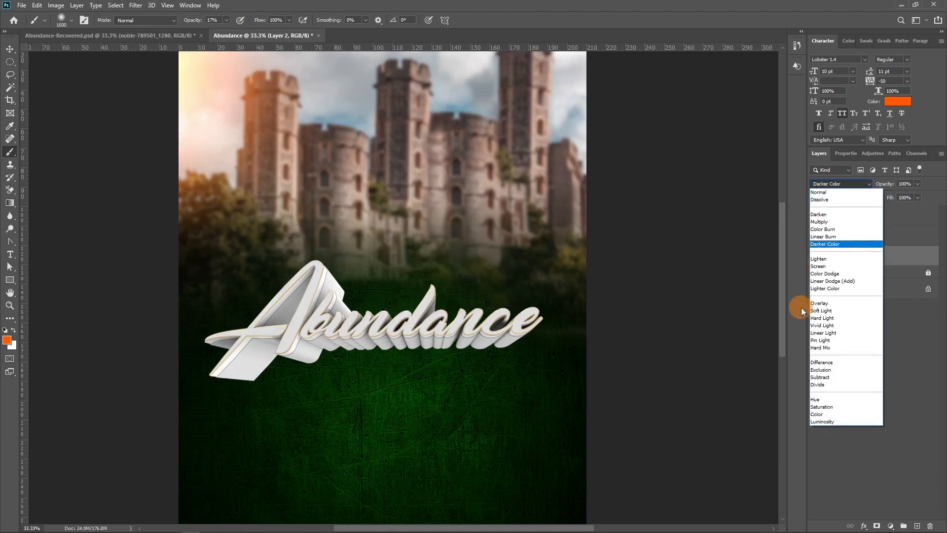
left_click(821, 267)
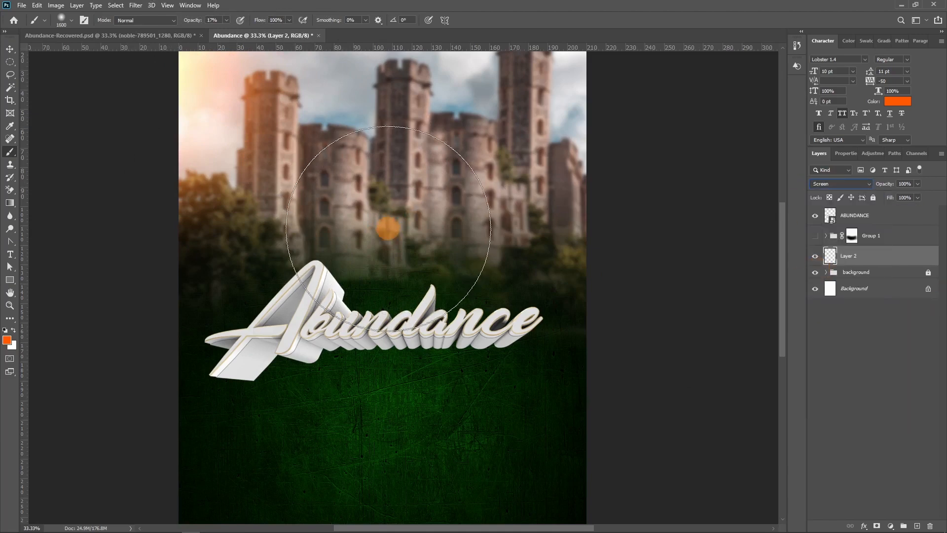
left_click(388, 228)
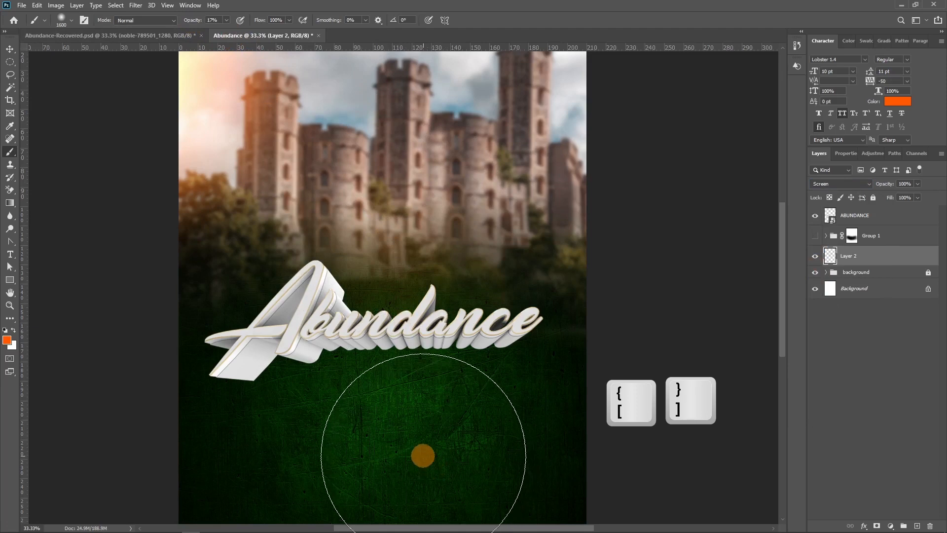
Paint a broad orange glow across the castle on Layer 2 with the soft brush enlarged to 2600 px
key("bracketright")
key("bracketright")
key("bracketright")
key("bracketright")
key("bracketright")
key("bracketright")
key("bracketright")
key("bracketright")
key("bracketright")
key("bracketright")
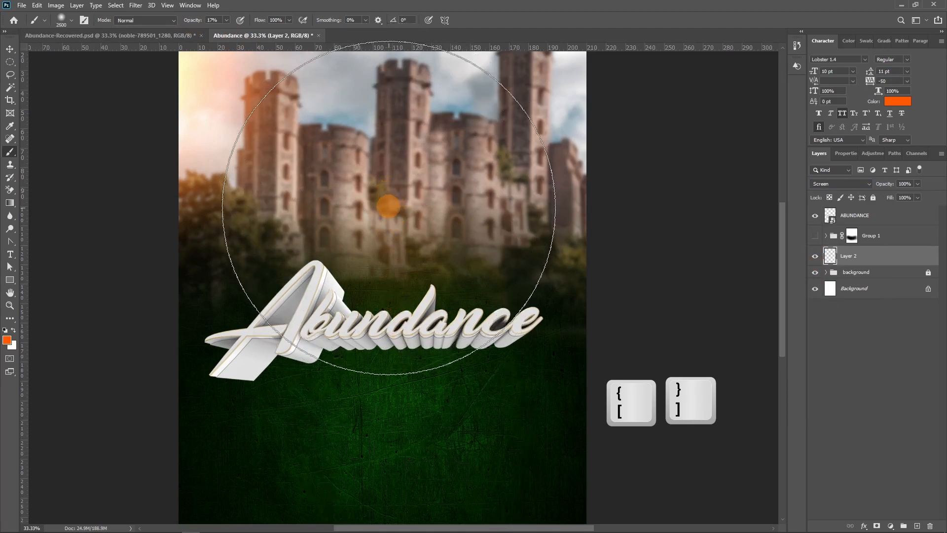
scroll(387, 204, "up", 1)
scroll(383, 229, "up", 1)
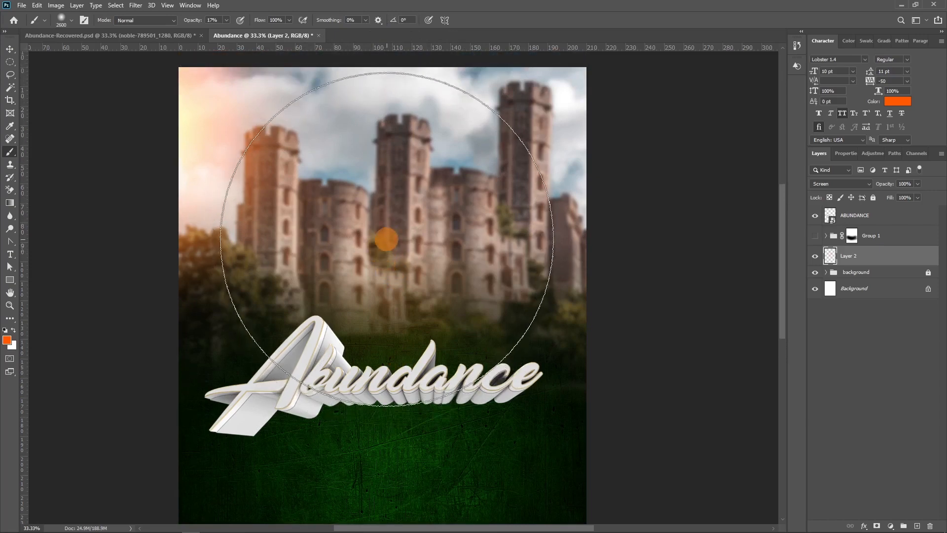
mouse_move(387, 239)
left_mouse_down()
mouse_move(198, 279)
mouse_move(217, 287)
mouse_move(360, 267)
mouse_move(349, 259)
mouse_move(348, 269)
mouse_move(311, 271)
mouse_move(347, 265)
mouse_move(334, 211)
left_mouse_up()
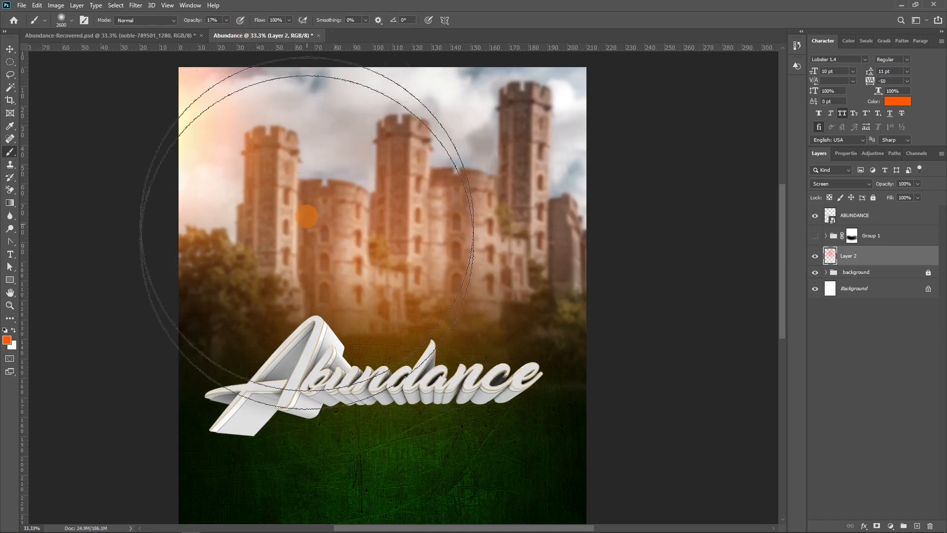
Reduce the soft brush to 1700 px and set the foreground colour to amber, ffb400
key("bracketright")
key("bracketright")
key("bracketright")
key("bracketright")
key("bracketright")
key("bracketright")
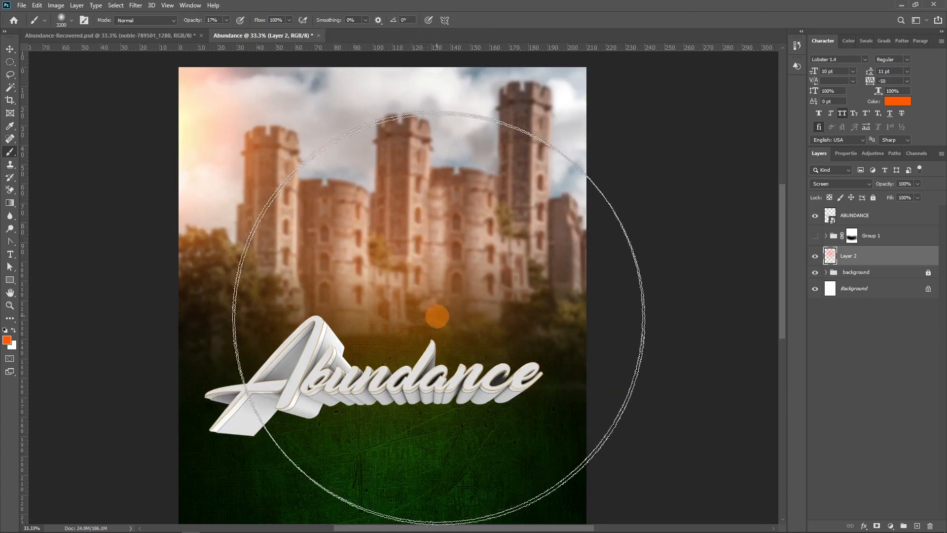
key("bracketleft")
key("bracketleft")
key("bracketleft")
key("bracketleft")
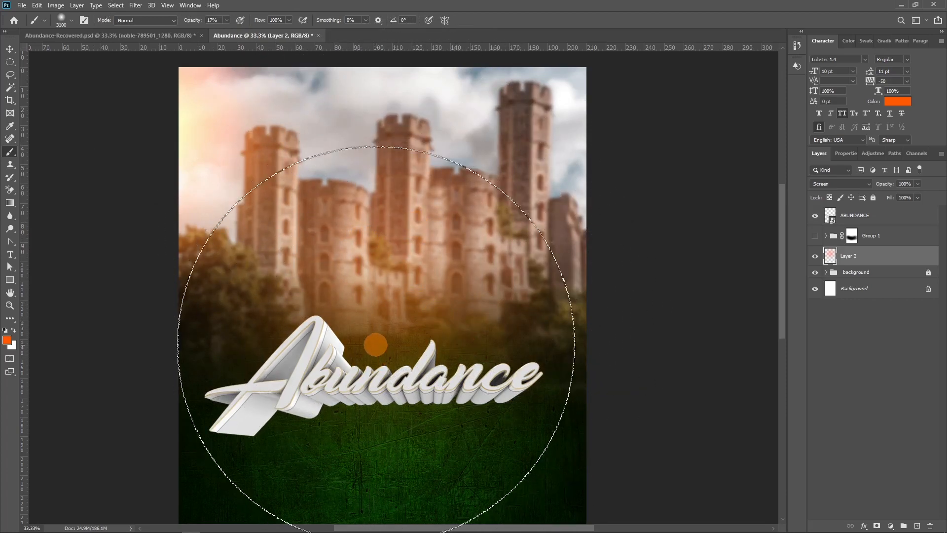
key("bracketleft")
key("bracketleft")
key("bracketleft")
key("bracketleft")
key("bracketleft")
key("bracketleft")
key("bracketleft")
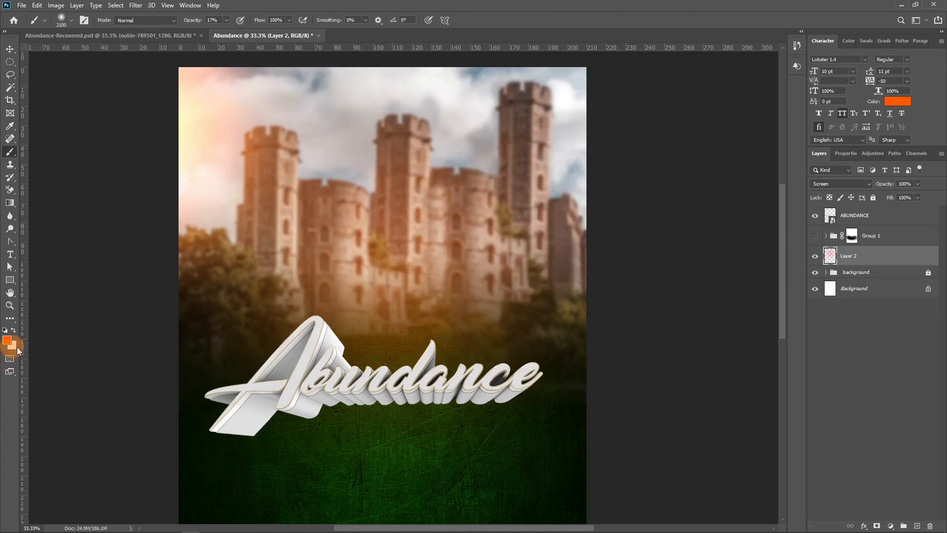
left_click(7, 341)
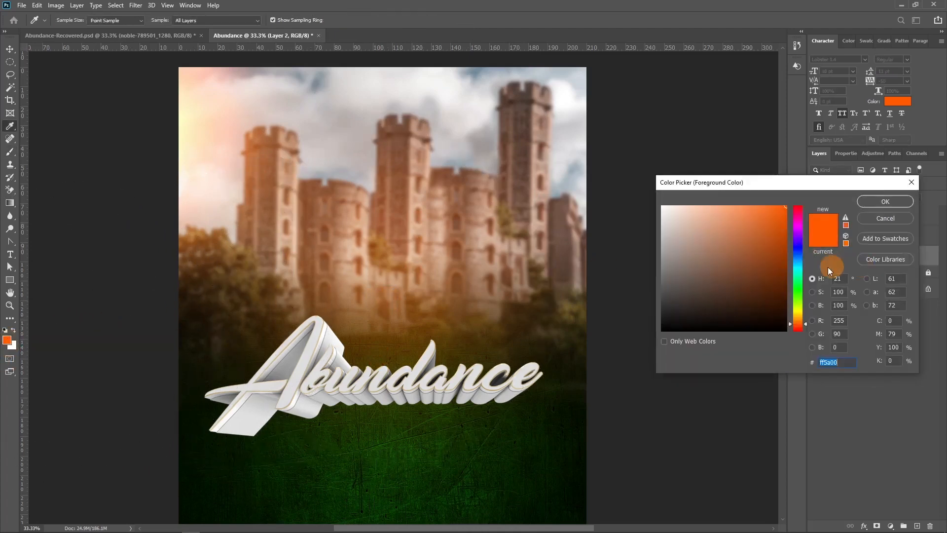
left_click(801, 317)
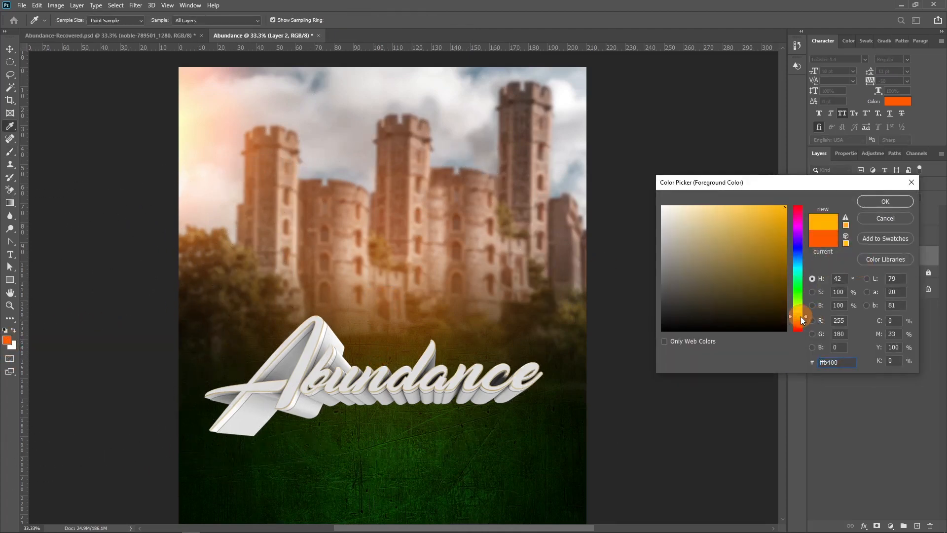
left_click(867, 204)
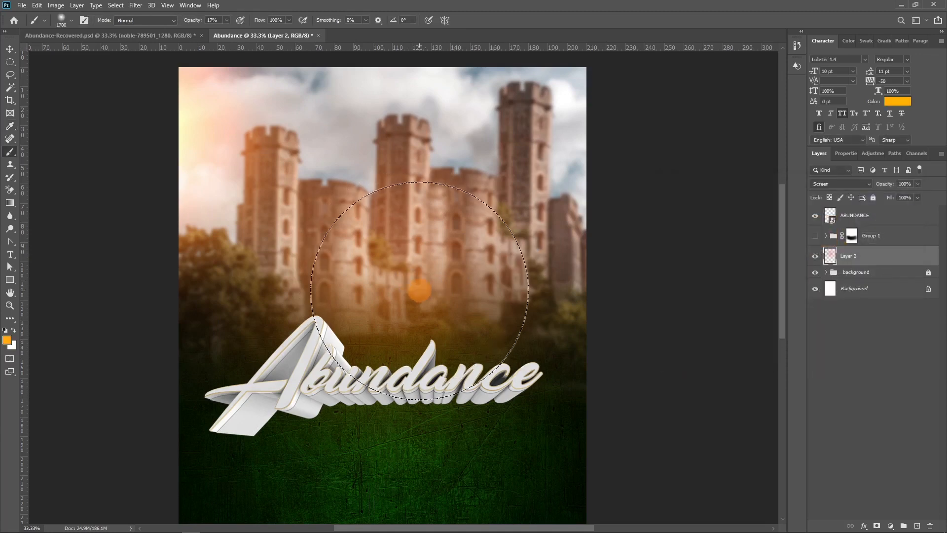
Undo a trial 1700 px amber stroke and dab concentrated amber highlights at the castle's centre with a soft brush reduced down to 250 px
mouse_move(396, 258)
left_mouse_down()
mouse_move(376, 328)
mouse_move(380, 301)
left_mouse_up()
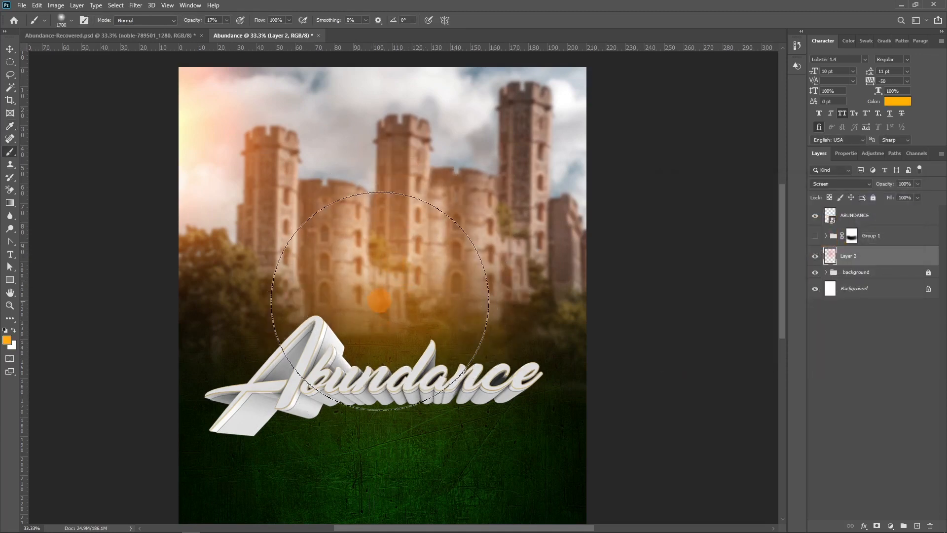
key("ctrl+z")
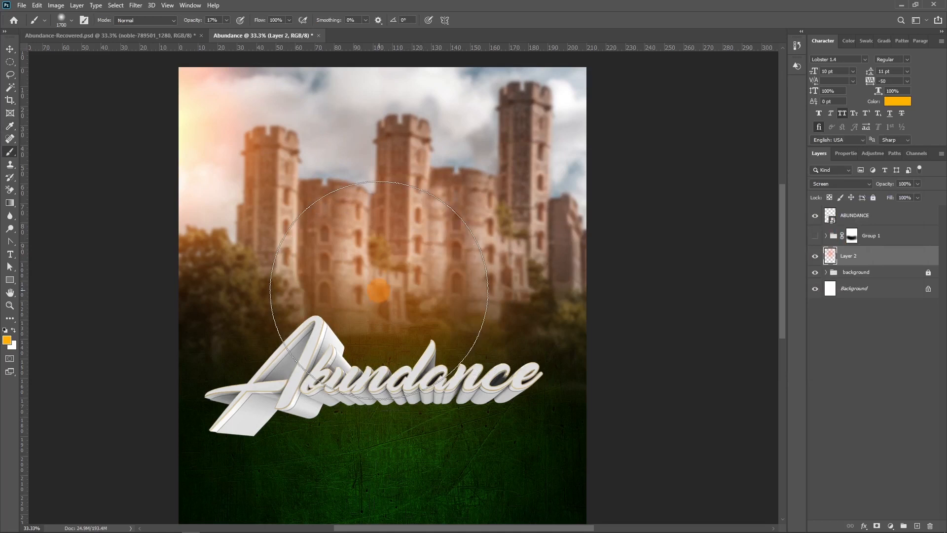
key("bracketleft")
key("bracketleft")
key("bracketleft")
key("bracketleft")
key("bracketleft")
key("bracketleft")
key("bracketleft")
key("bracketleft")
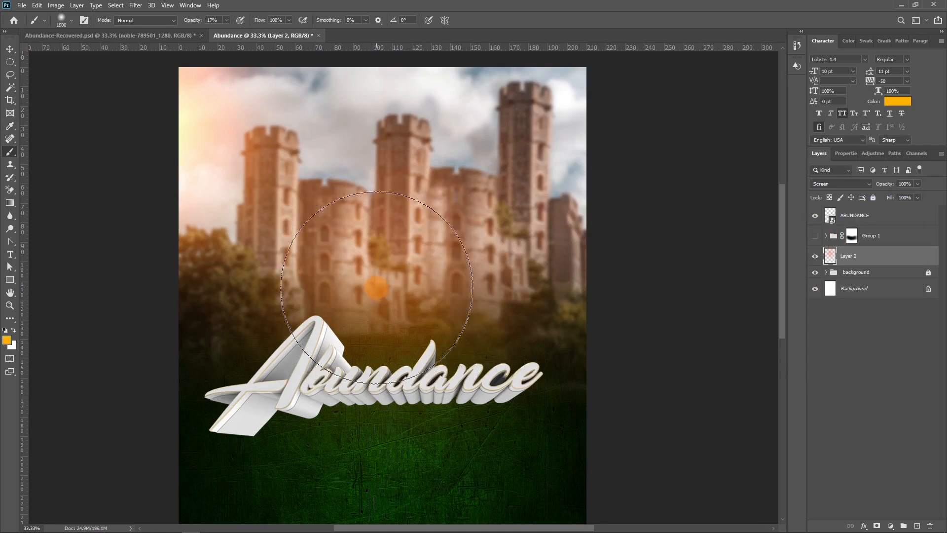
key("bracketleft")
left_click(381, 259)
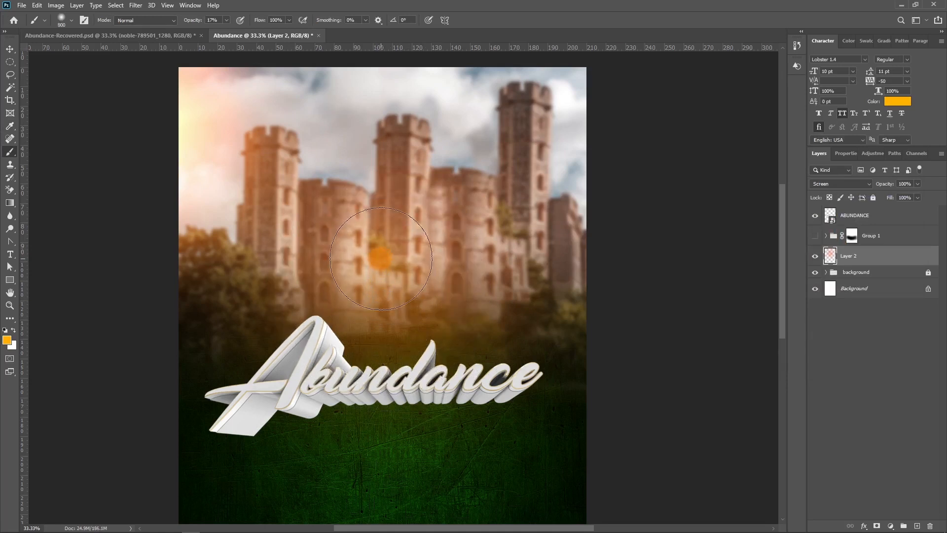
left_click(383, 257)
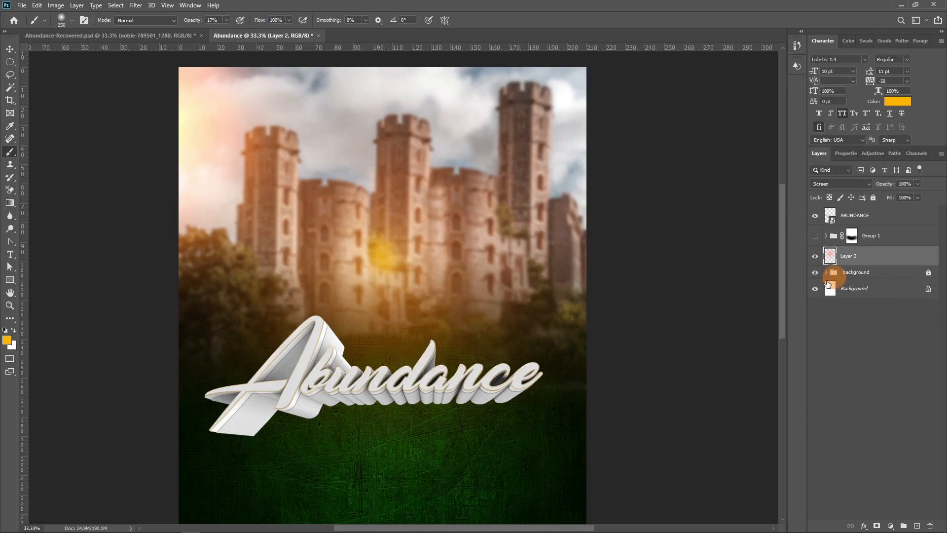
Show the Group 1 portraits again and compare the artwork with and without Layer 2's glow, leaving the glow shown
left_click(815, 259)
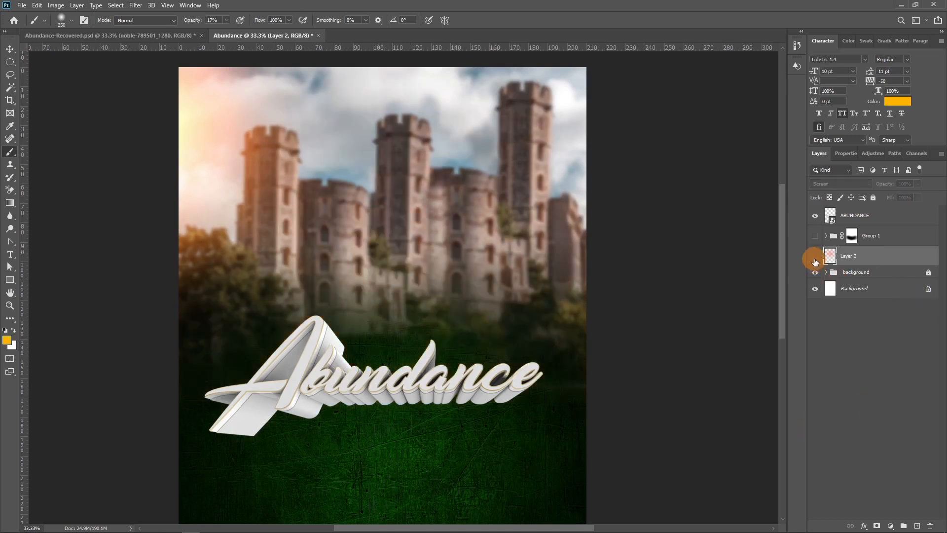
left_click(815, 258)
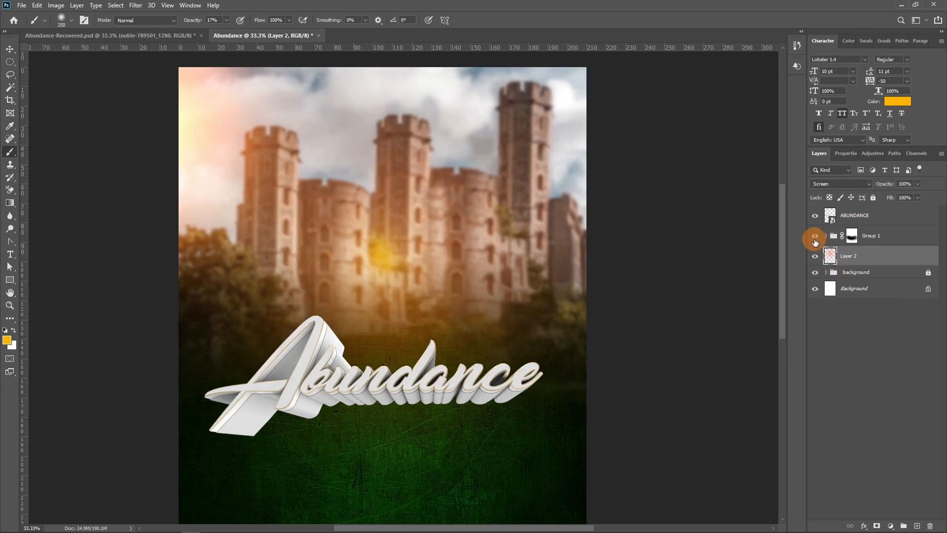
left_click(815, 239)
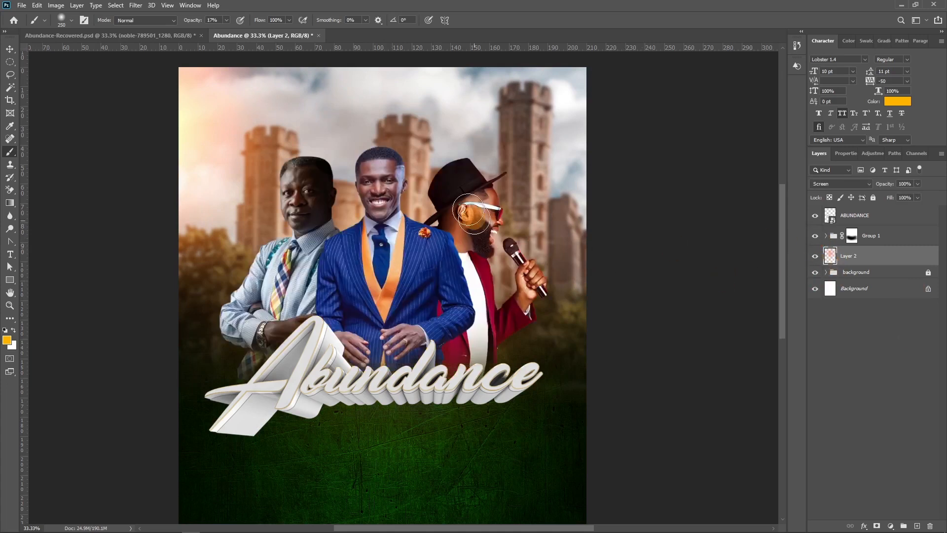
left_click(815, 257)
left_click(815, 256)
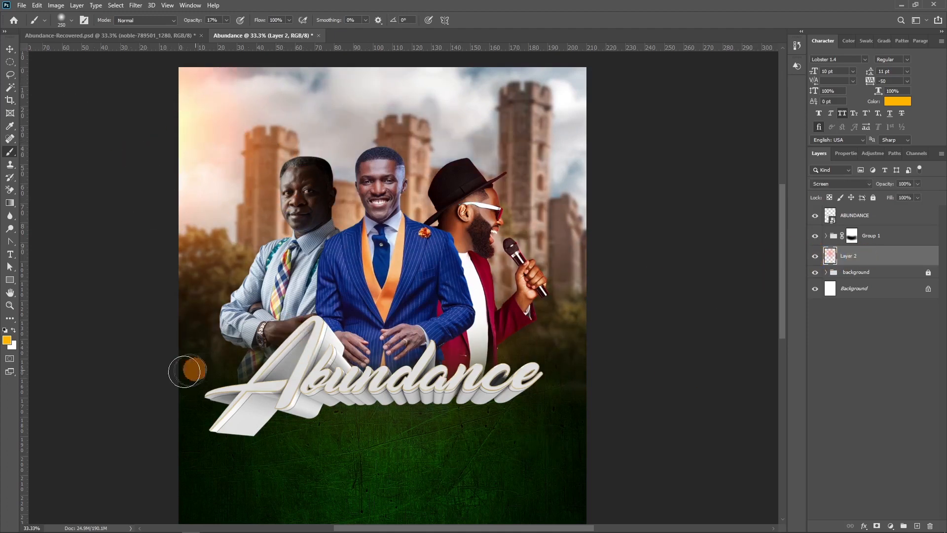
Reposition the Layer 2 glow behind the portraits and duplicate the layer twice
key("v")
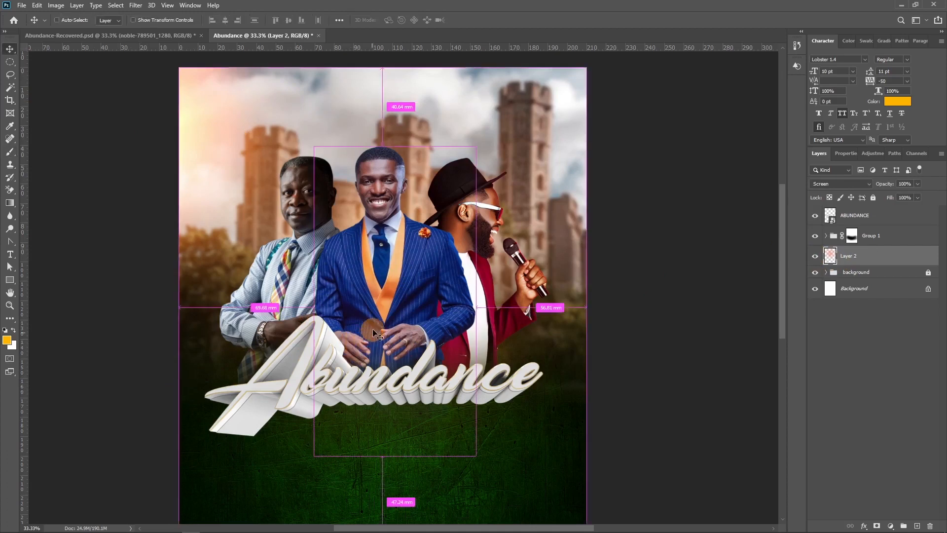
left_click_drag(368, 298, 396, 257)
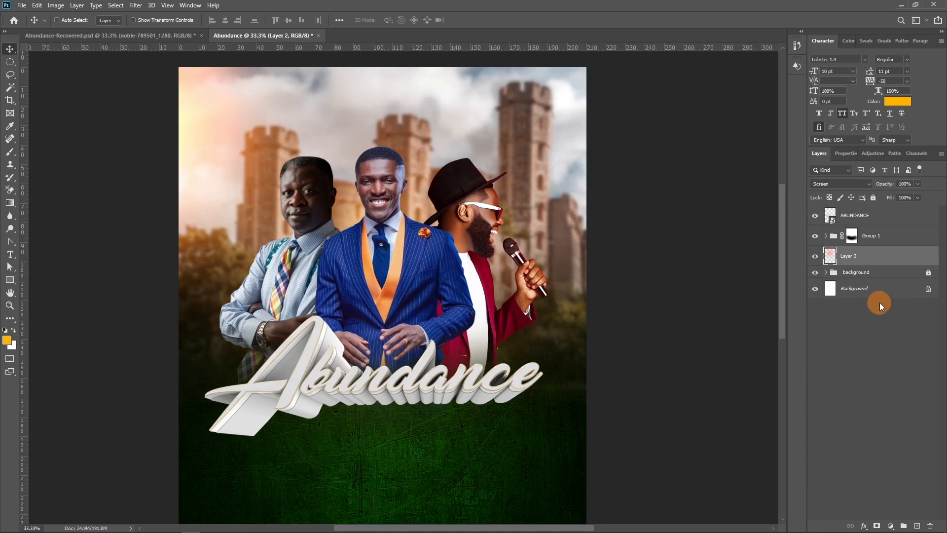
key("ctrl+j")
key("ctrl+j")
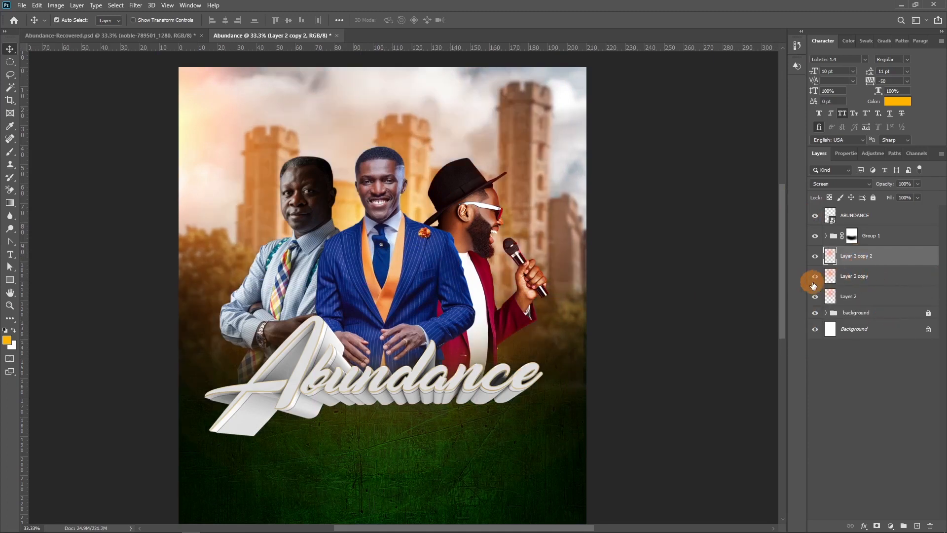
Hide Layer 2 copy and move Layer 2 copy 2 above Group 1
left_click(814, 284)
left_click_drag(867, 257, 858, 228)
left_click(720, 274)
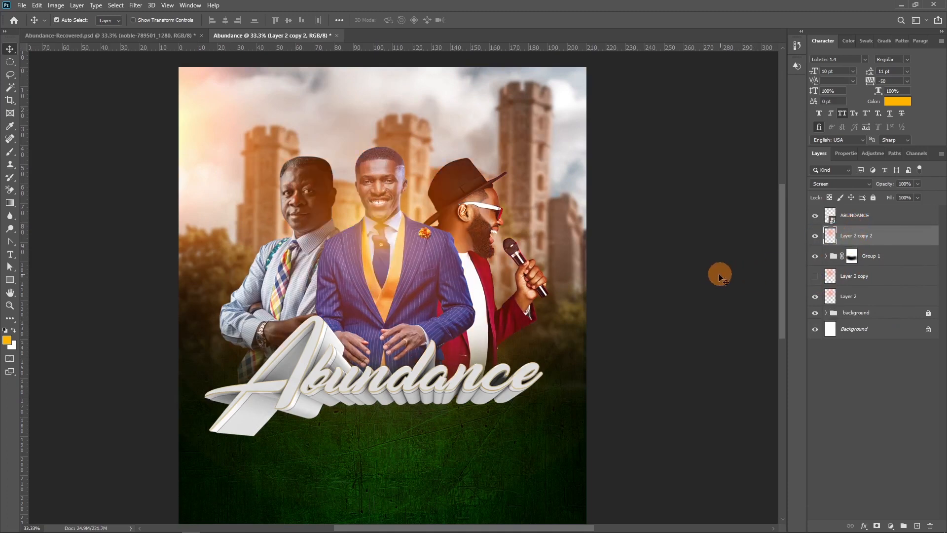
Scale the Layer 2 copy 2 glow down to about 37% and place it over the gap between the portraits
key("ctrl+t")
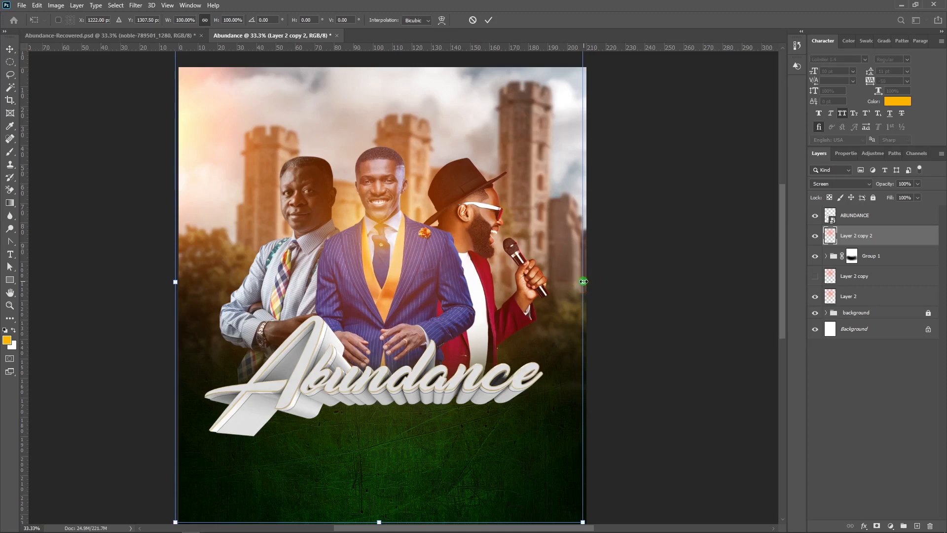
left_click_drag(570, 279, 454, 246)
left_click_drag(390, 268, 422, 218)
left_click(323, 197)
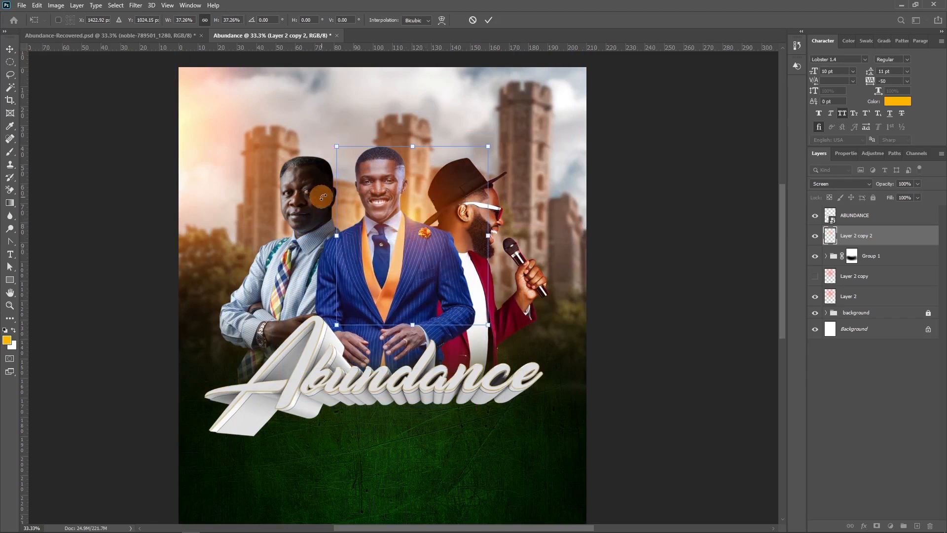
double_click(401, 258)
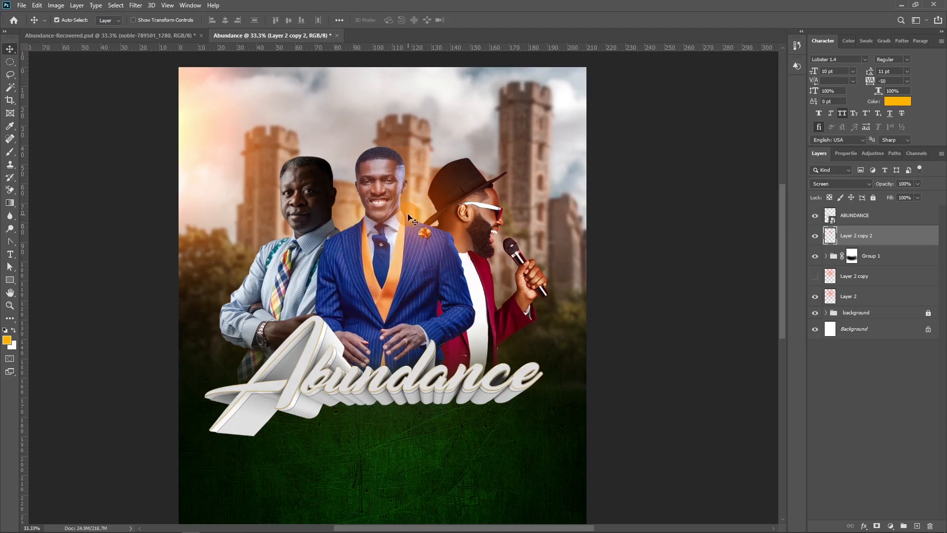
left_click_drag(285, 220, 337, 240)
left_click_drag(280, 296, 321, 306)
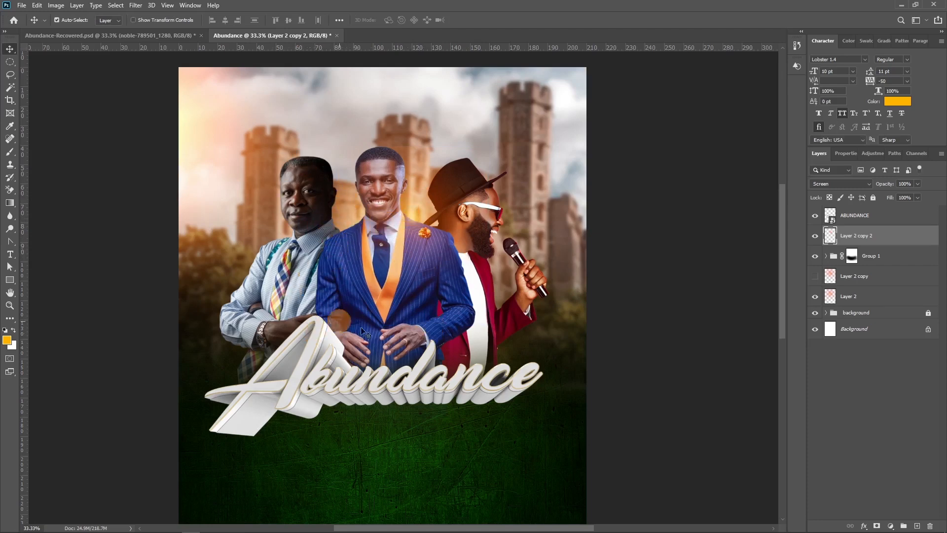
left_click_drag(286, 253, 354, 326)
left_click_drag(362, 324, 400, 203)
left_click_drag(291, 236, 477, 280)
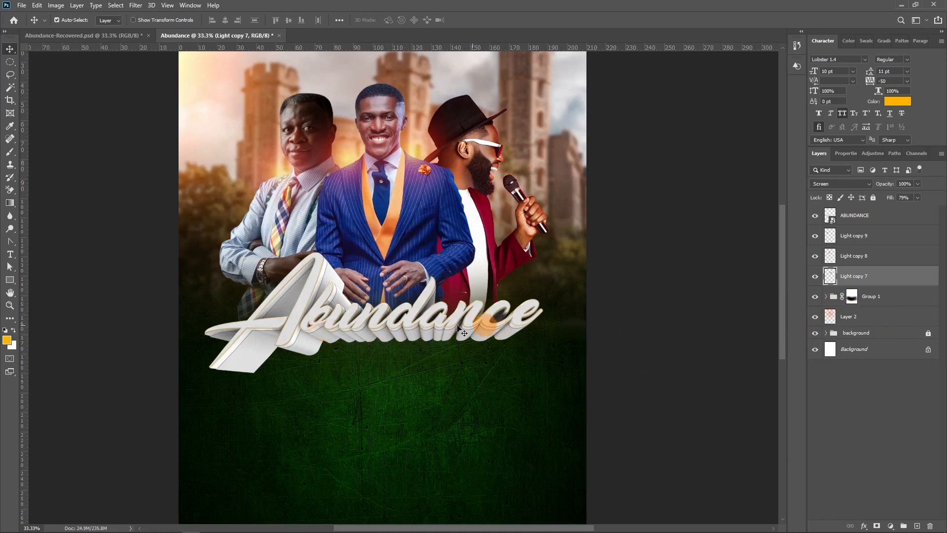
Add a default Drop Shadow effect to the ABUNDANCE title layer
left_click(935, 219)
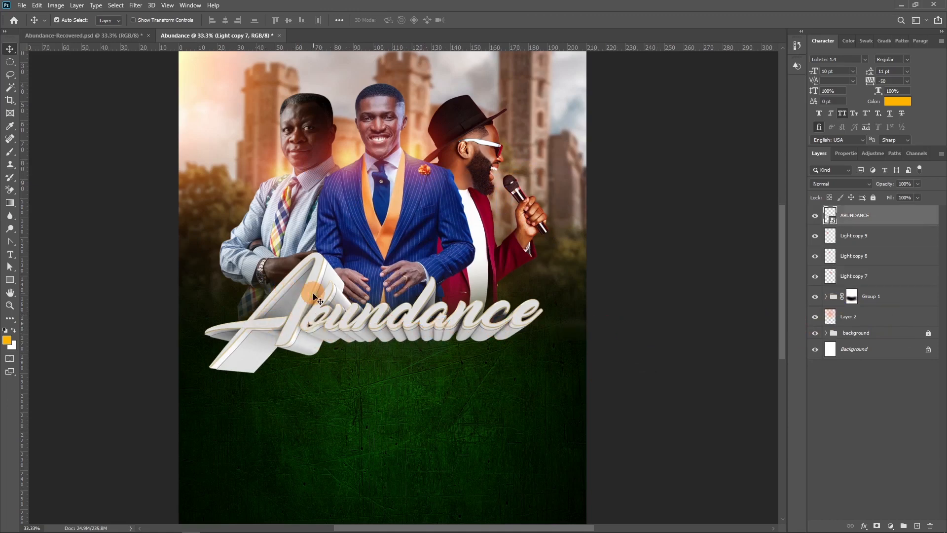
double_click(923, 217)
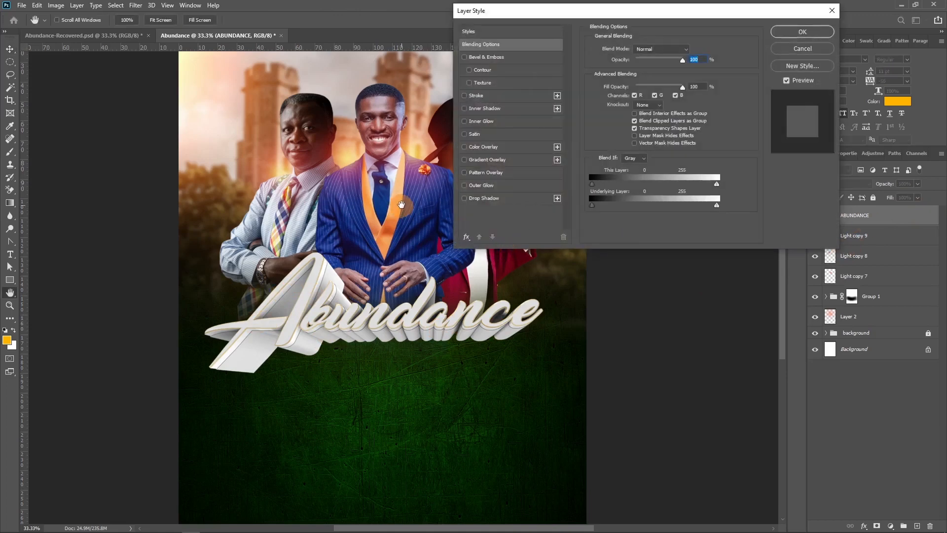
left_click(465, 198)
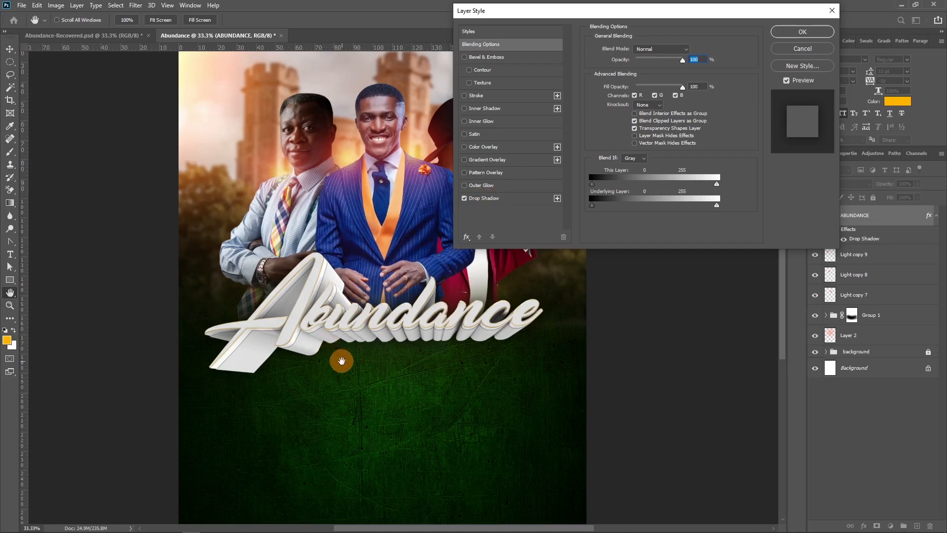
scroll(341, 360, "up", 5)
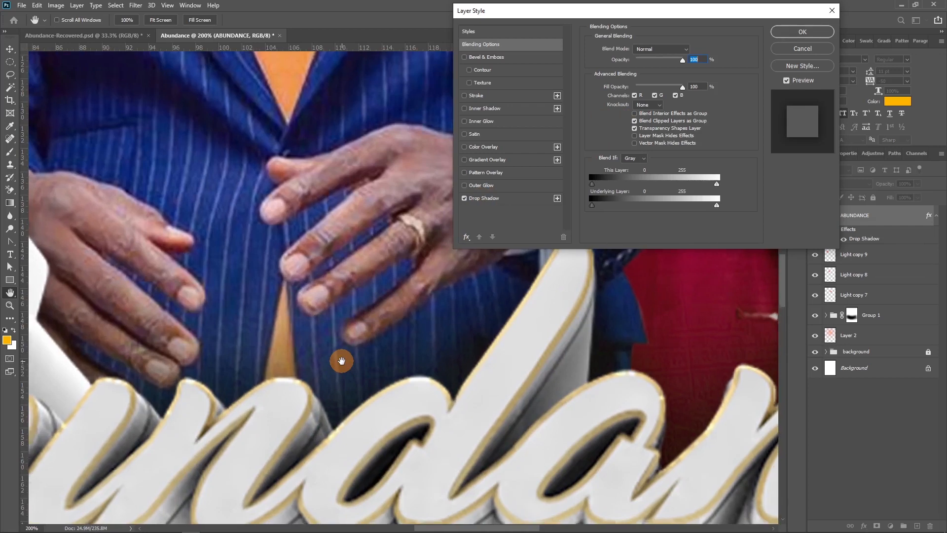
scroll(341, 360, "down", 3)
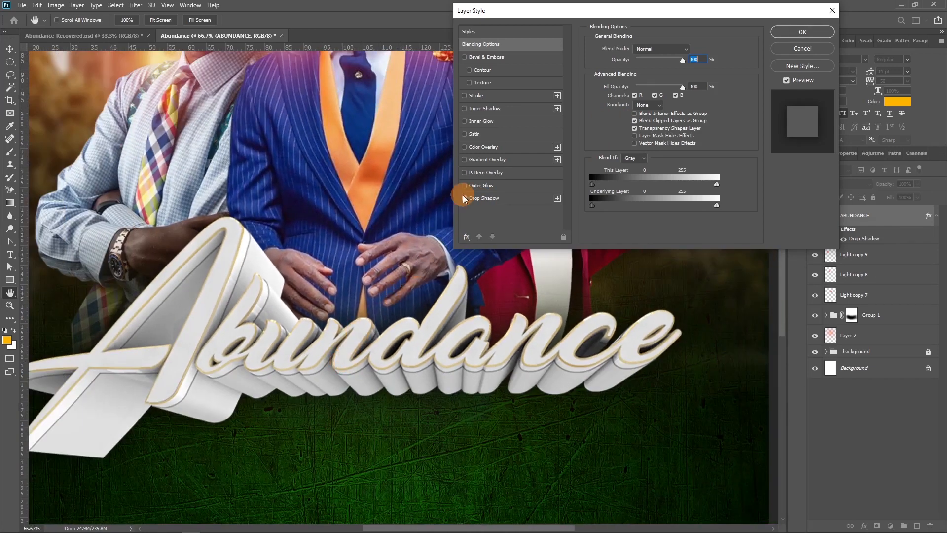
left_click(465, 198)
left_click(464, 198)
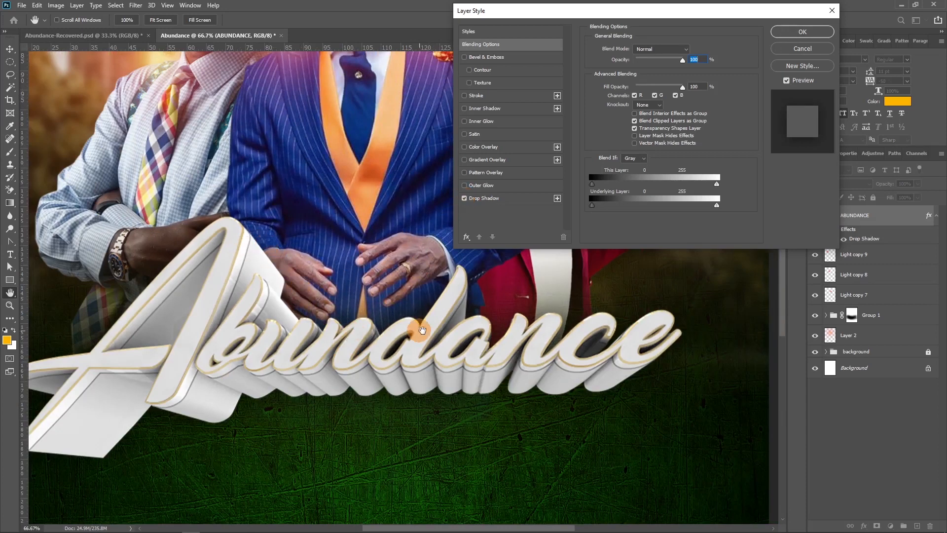
left_click(783, 34)
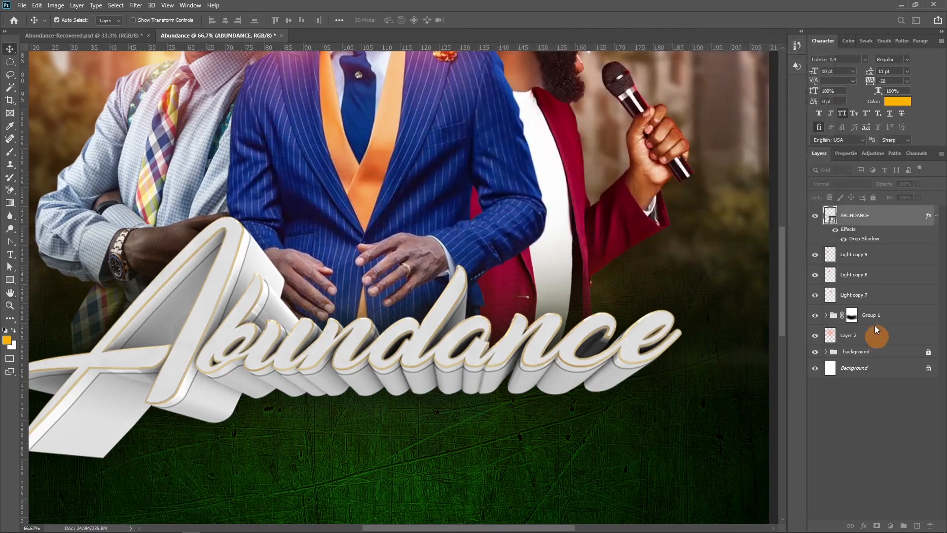
Create a new layer directly beneath the ABUNDANCE layer and enlarge the soft round brush to 600 px with 0% hardness
left_click(916, 526)
left_click_drag(847, 215, 854, 265)
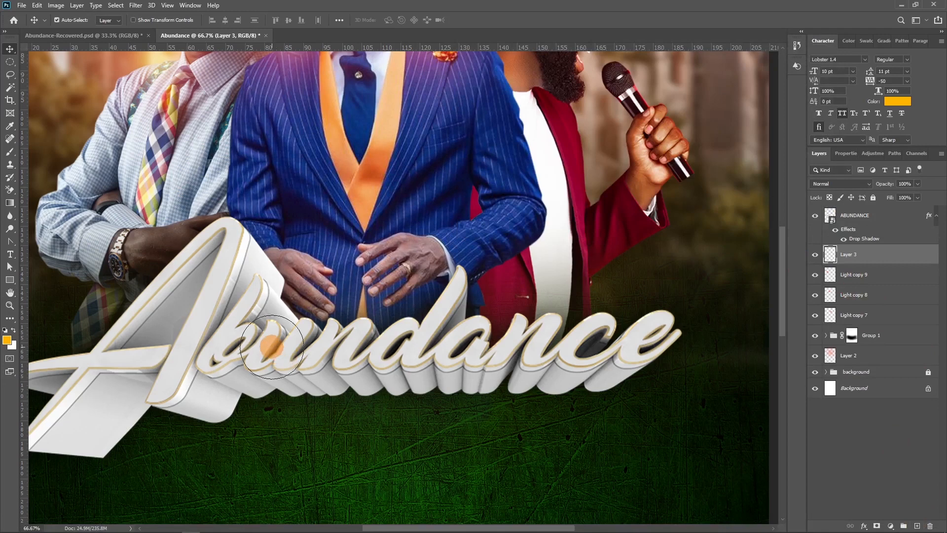
key("b")
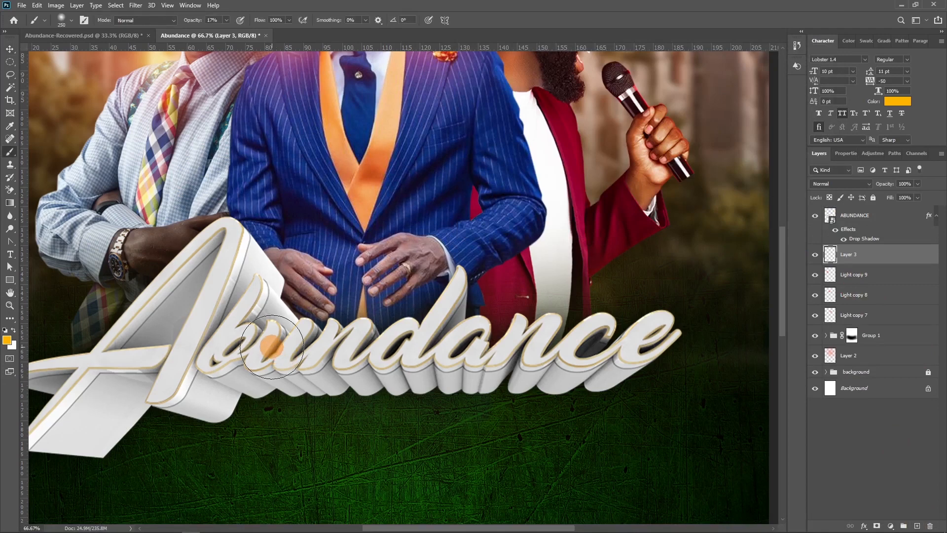
key("bracketright")
key("bracketright")
key("bracketright")
key("bracketright")
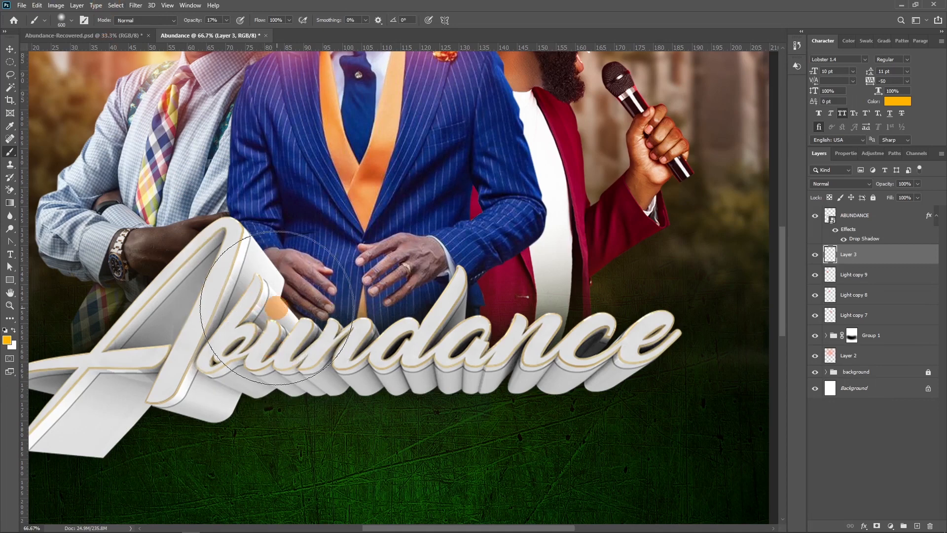
left_click(72, 21)
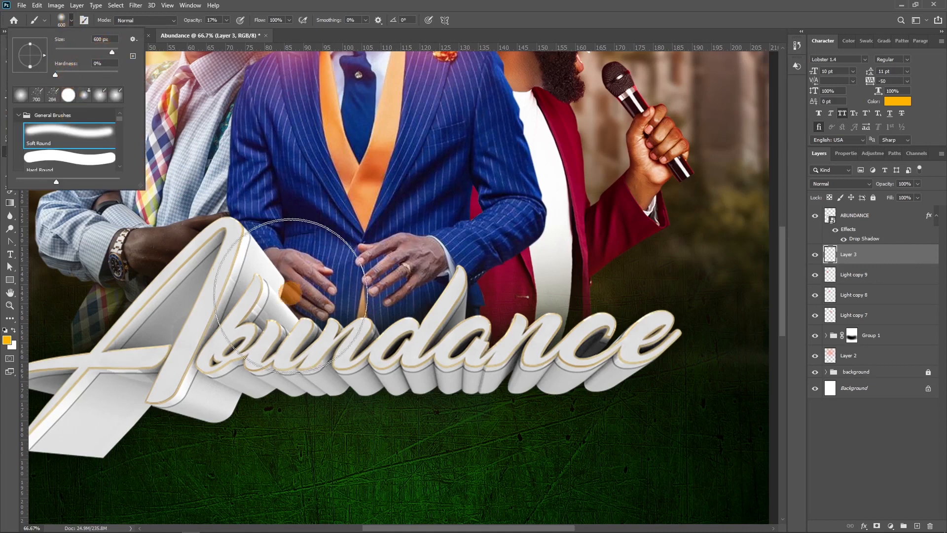
left_click(101, 311)
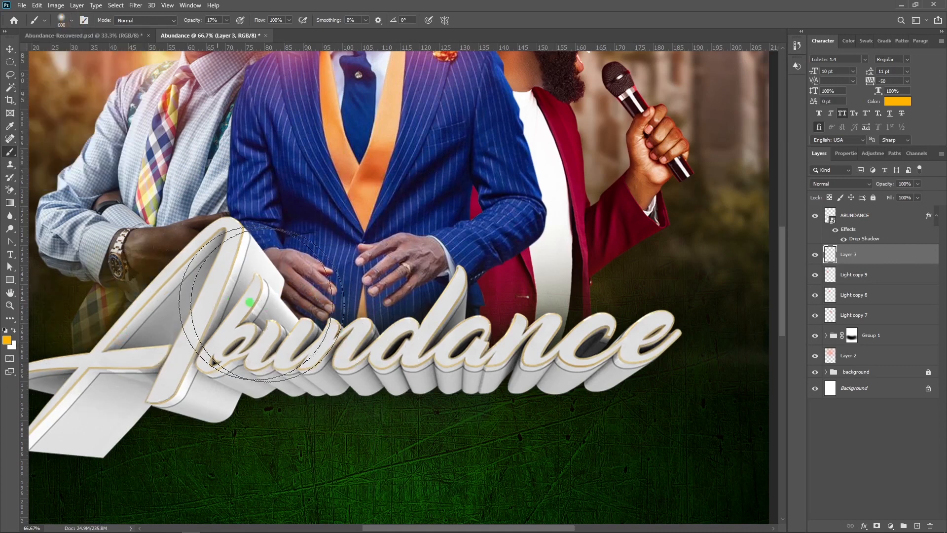
Undo the amber trial stroke and set the foreground colour to black (000000)
key("ctrl+z")
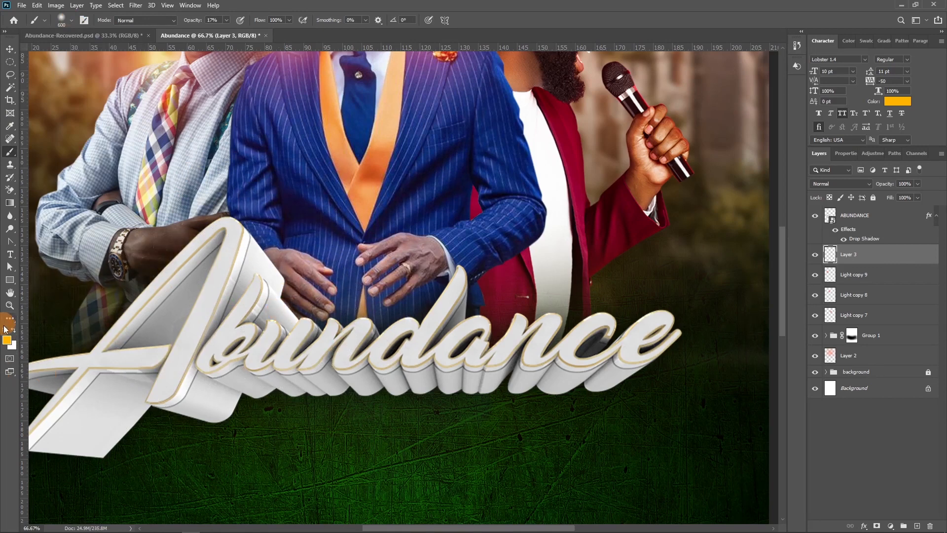
left_click(7, 340)
left_click(568, 355)
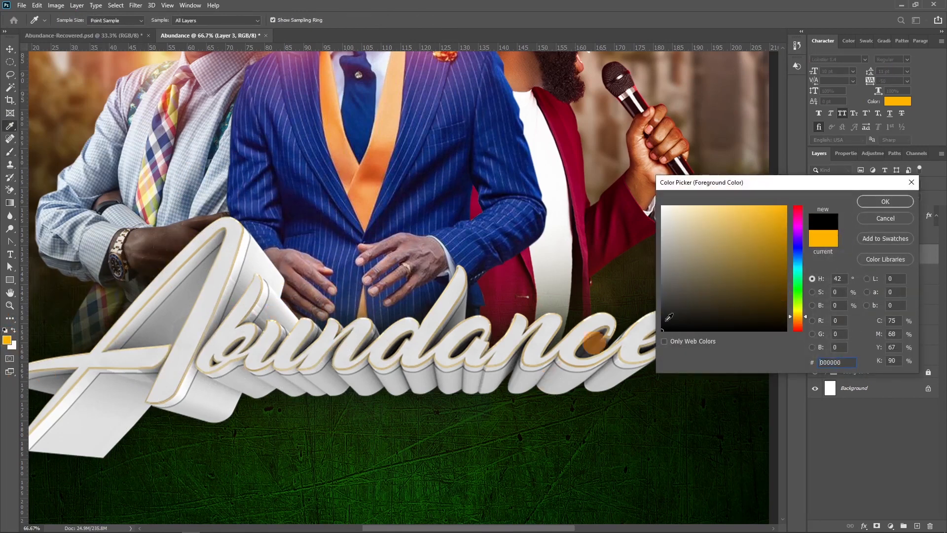
left_click(877, 207)
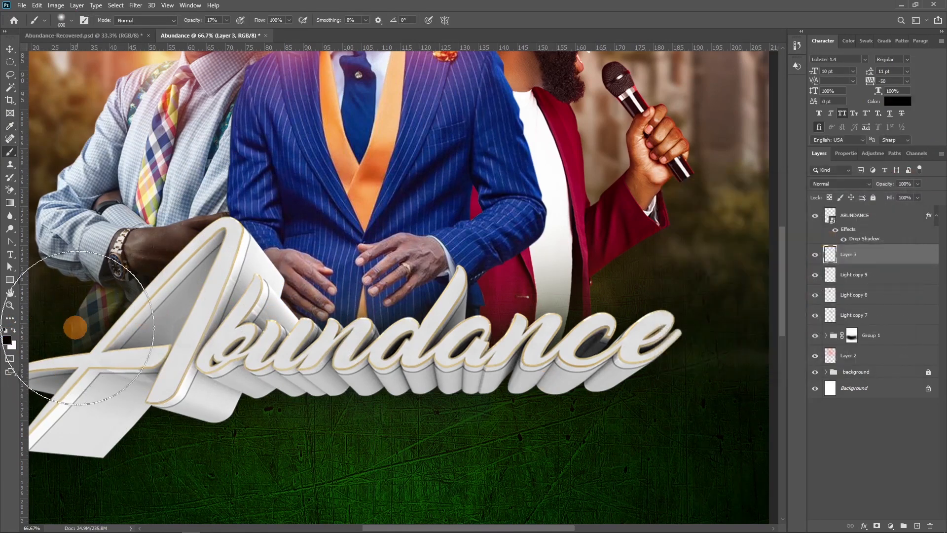
Paint soft black shadow on Layer 3 behind the Abundance lettering with the 600 px brush at 17% opacity
left_click(567, 281)
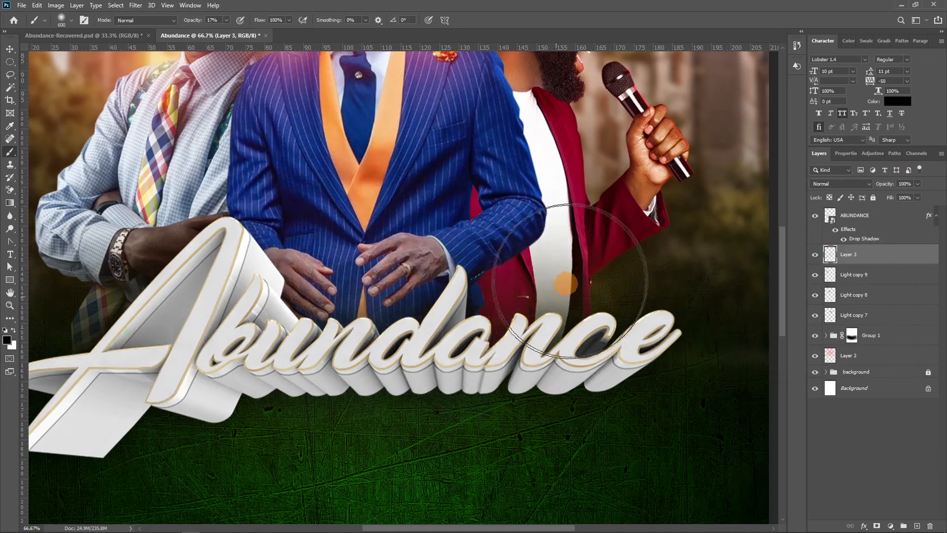
left_click(169, 350)
mouse_move(343, 361)
left_mouse_down()
mouse_move(423, 213)
mouse_move(441, 252)
left_mouse_up()
mouse_move(303, 293)
left_mouse_down()
mouse_move(211, 306)
mouse_move(186, 330)
mouse_move(218, 306)
mouse_move(283, 289)
mouse_move(557, 272)
mouse_move(400, 273)
mouse_move(711, 251)
mouse_move(480, 285)
mouse_move(345, 290)
mouse_move(202, 321)
mouse_move(287, 269)
mouse_move(272, 271)
mouse_move(398, 250)
mouse_move(413, 284)
left_mouse_up()
Deepen the shadow along the lower edges of the Abundance letters with a 250 px brush, setting its opacity to 20%
key("bracketleft")
key("bracketleft")
key("bracketleft")
key("bracketleft")
key("bracketleft")
key("bracketleft")
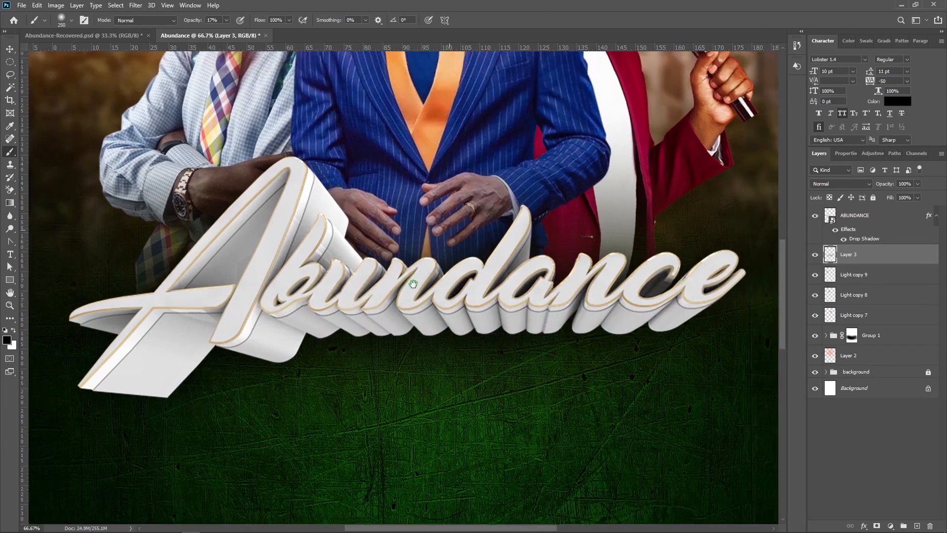
left_click_drag(250, 232, 328, 294)
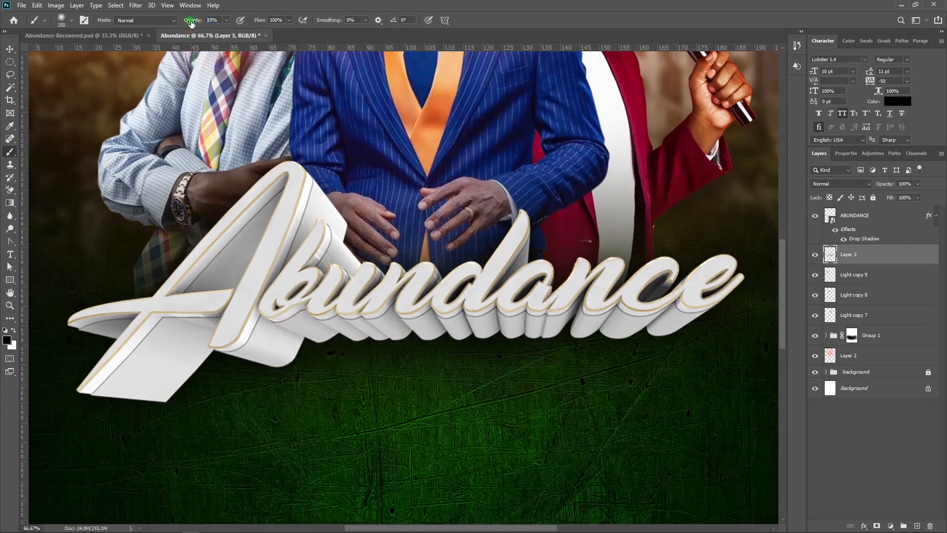
left_click_drag(187, 22, 190, 23)
mouse_move(304, 320)
left_mouse_down()
mouse_move(550, 320)
mouse_move(650, 303)
left_mouse_up()
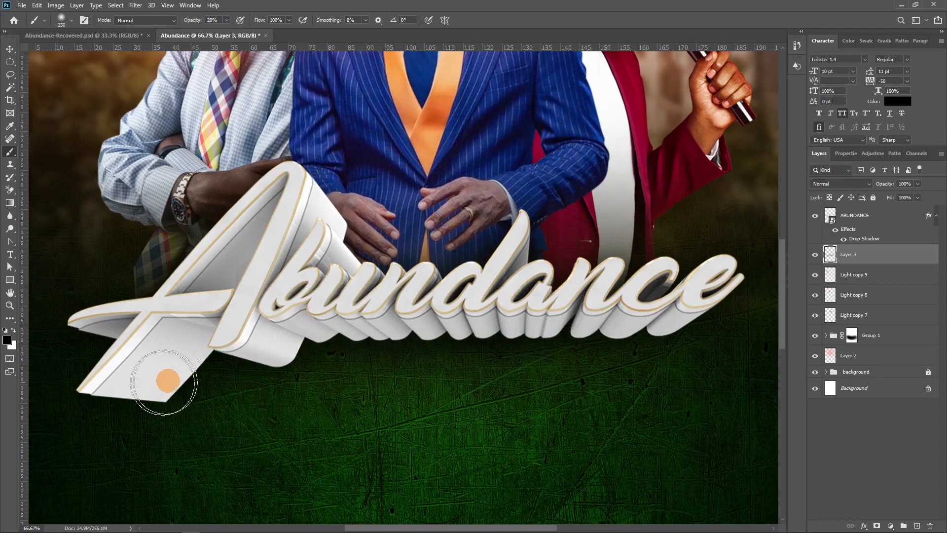
left_click_drag(199, 345, 144, 368)
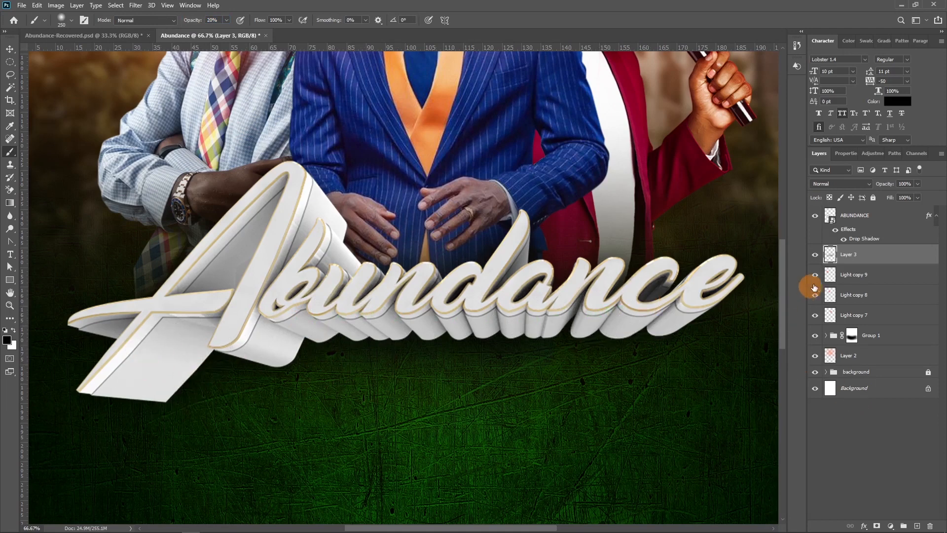
Compare the title with and without the painted shadow on Layer 3, leaving the layer shown
left_click(817, 257)
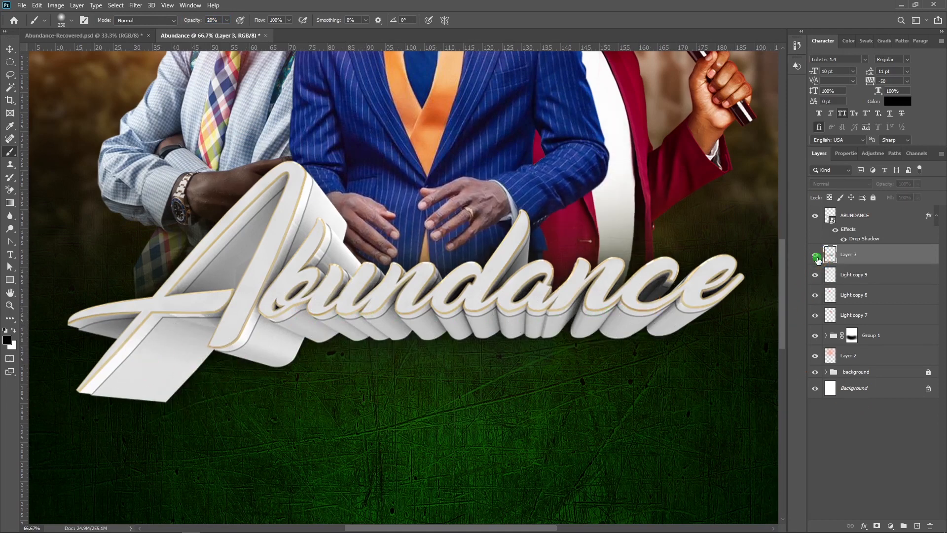
left_click(817, 257)
left_click(816, 257)
left_click(817, 256)
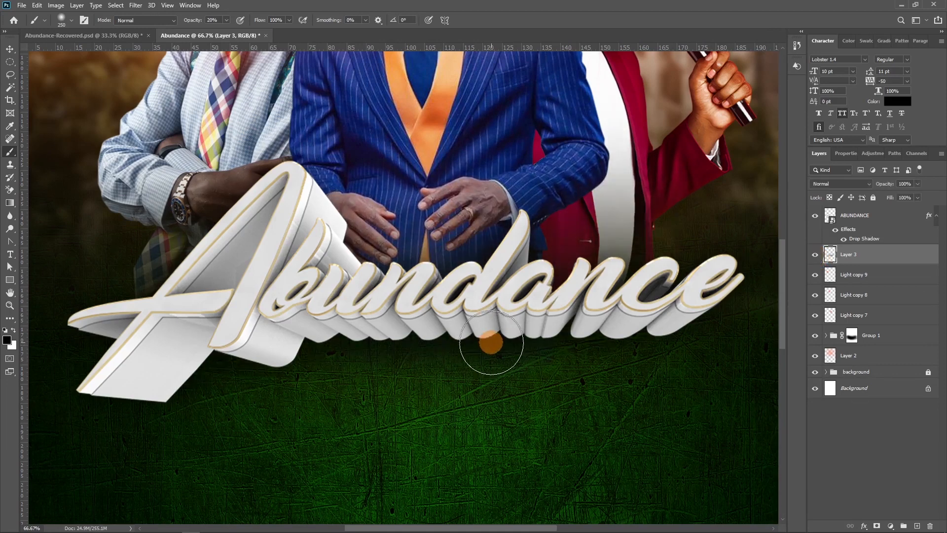
key("ctrl+minus")
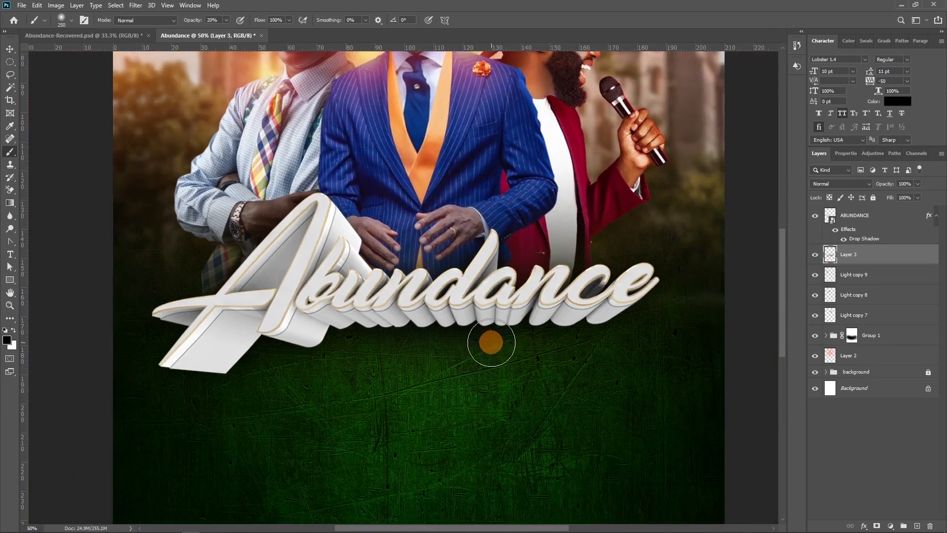
mouse_move(504, 259)
left_mouse_down()
mouse_move(495, 310)
mouse_move(482, 316)
left_mouse_up()
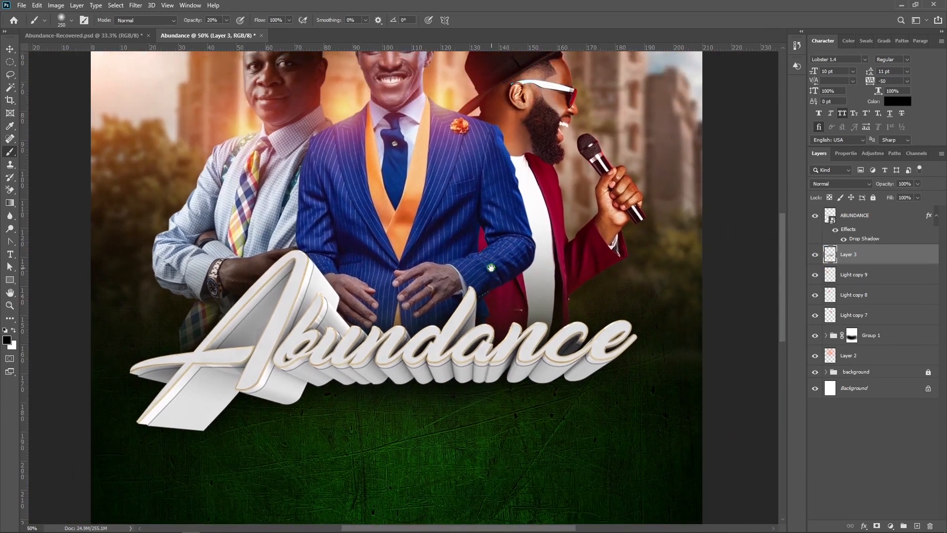
left_click(265, 381)
mouse_move(265, 382)
left_mouse_down()
mouse_move(426, 431)
mouse_move(128, 397)
mouse_move(274, 319)
mouse_move(322, 338)
mouse_move(389, 279)
mouse_move(478, 356)
mouse_move(392, 358)
mouse_move(400, 330)
left_mouse_up()
Place texture-1838195_1920 from the stock pics folder above the ABUNDANCE layer, reduced to about 72 mm high and widened to cover the title
key("v")
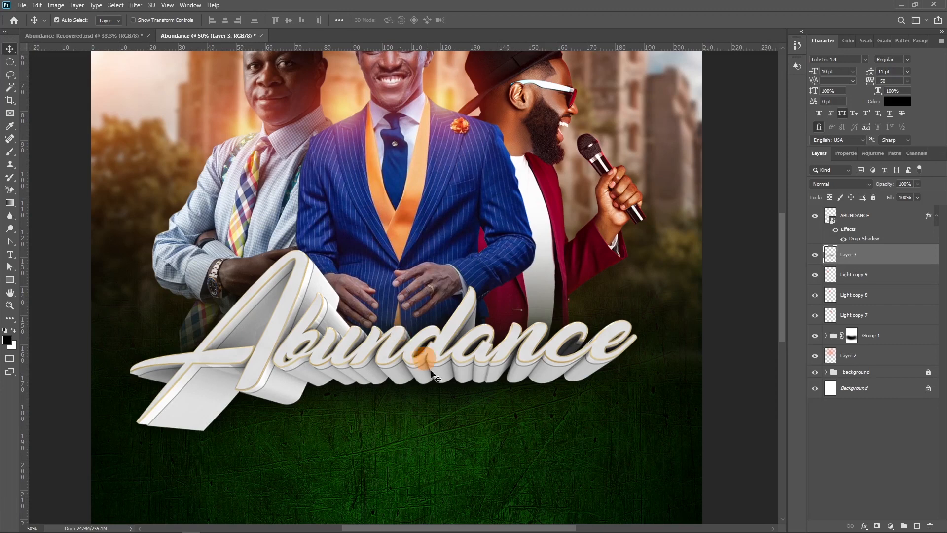
left_click(284, 326)
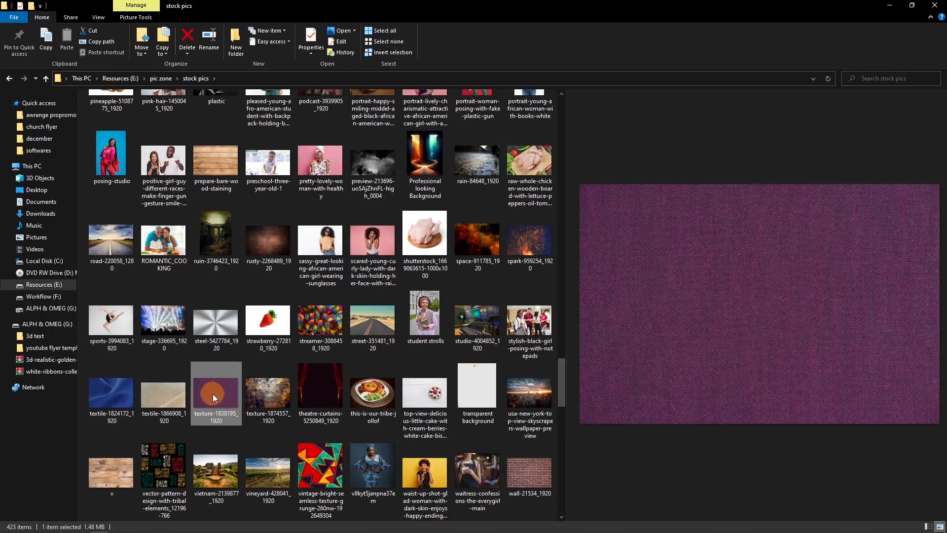
left_click_drag(212, 394, 351, 372)
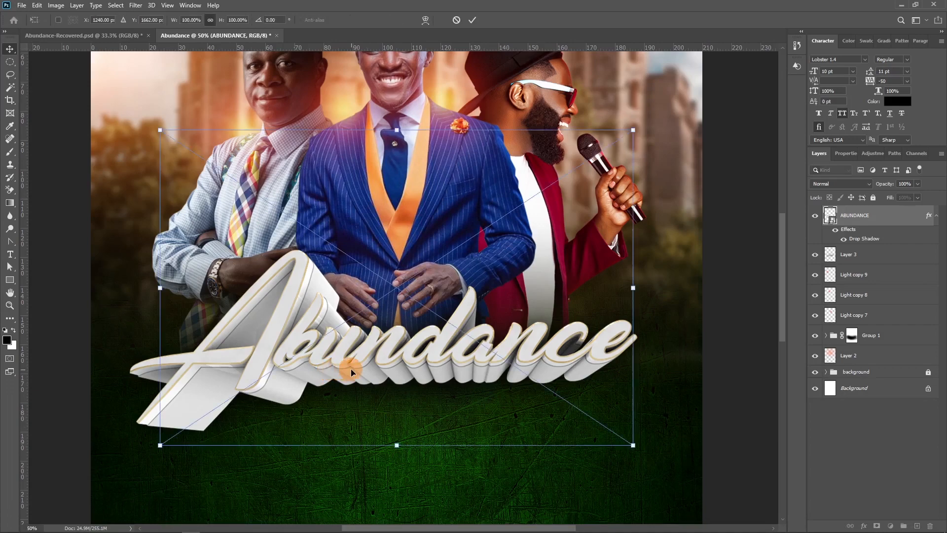
left_click_drag(390, 131, 381, 235)
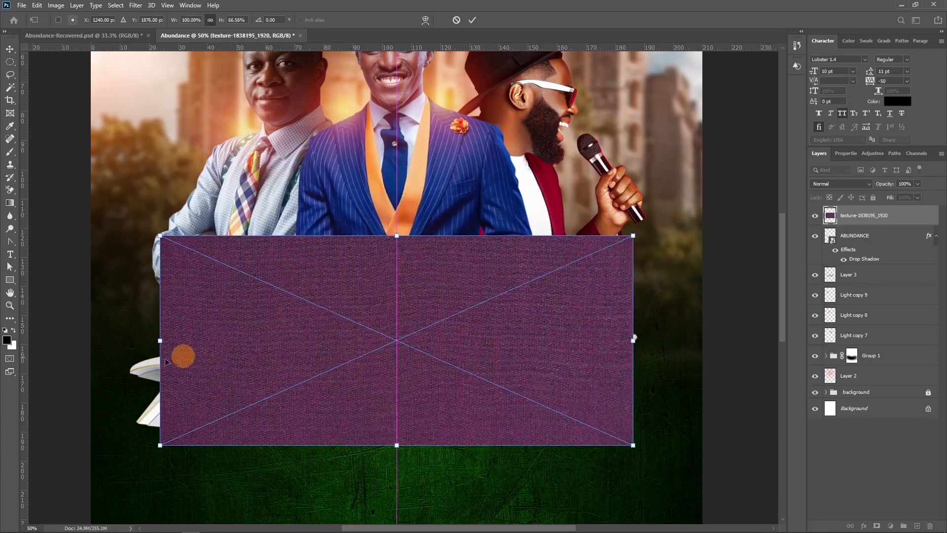
left_click_drag(162, 341, 123, 340)
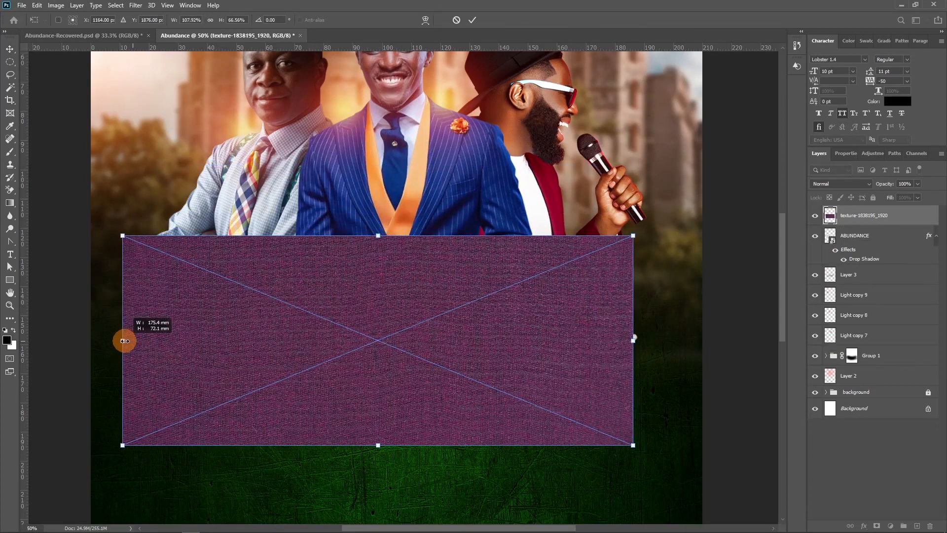
left_click_drag(635, 341, 648, 337)
key("Return")
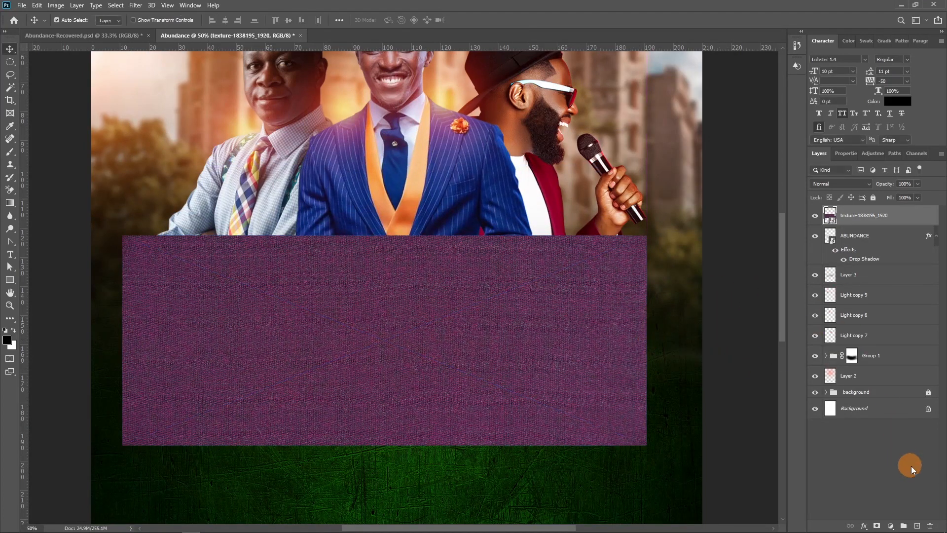
Add a white layer mask to the texture-1838195_1920 layer and hide the layer
left_click(876, 525)
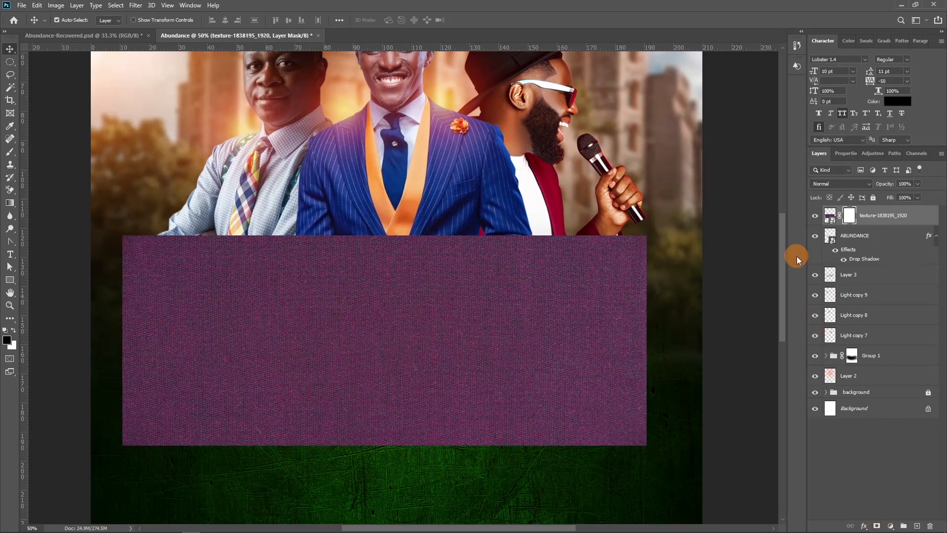
left_click(816, 217)
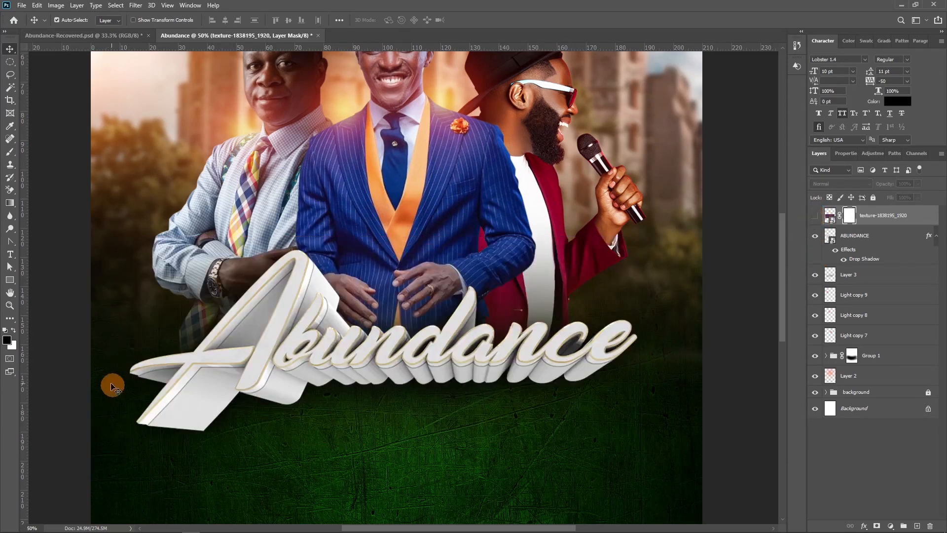
Select the front faces of all the Abundance letters on the ABUNDANCE layer with the Magic Wand at tolerance 26
left_click(10, 88)
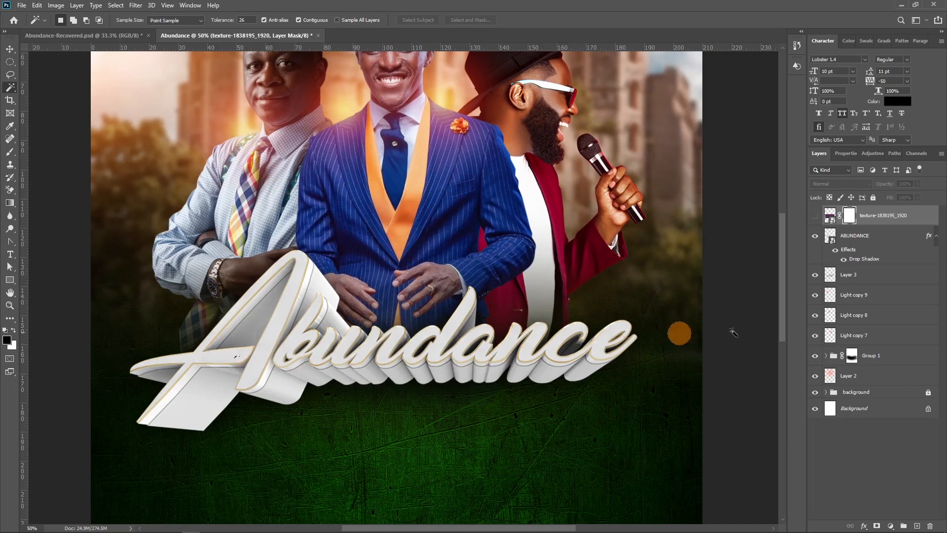
left_click(890, 242)
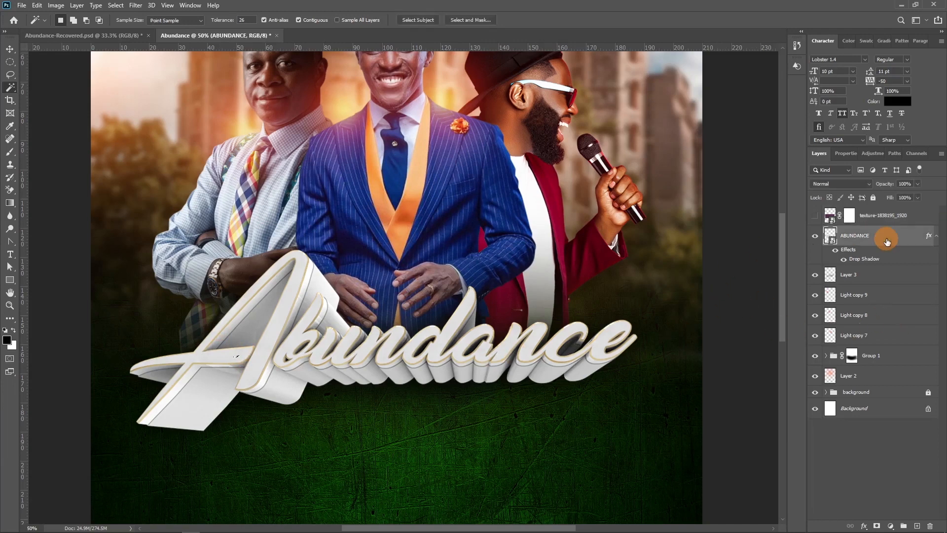
left_click(267, 334)
key("ctrl+plus")
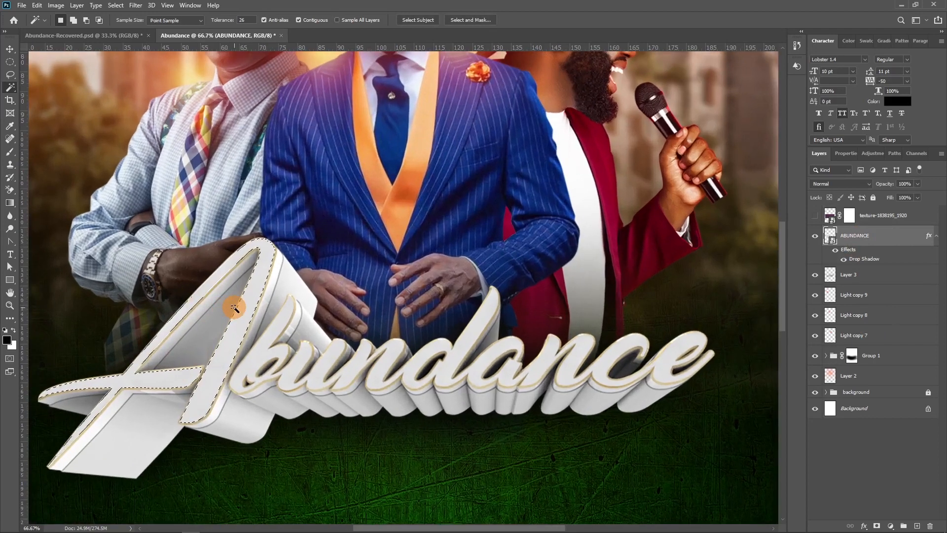
left_click_drag(336, 363, 345, 295)
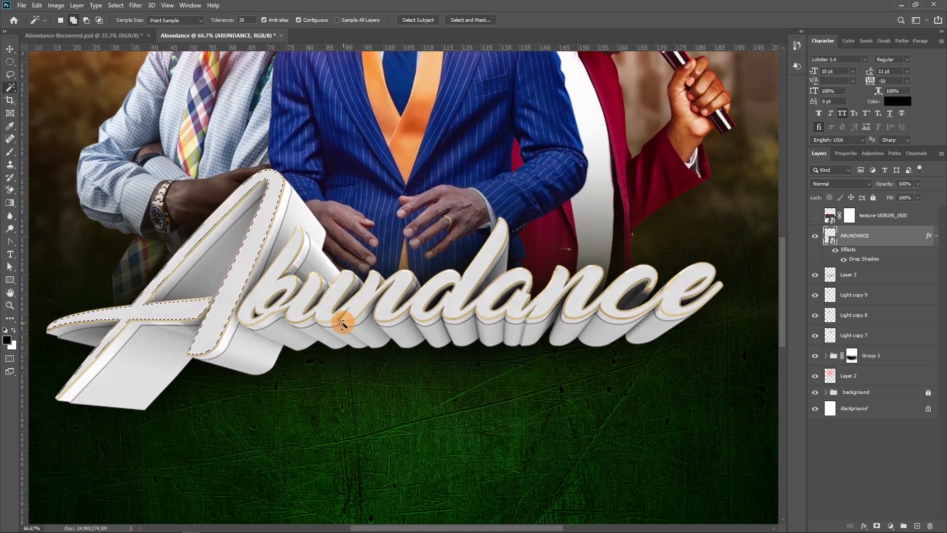
left_click(269, 292, "shift")
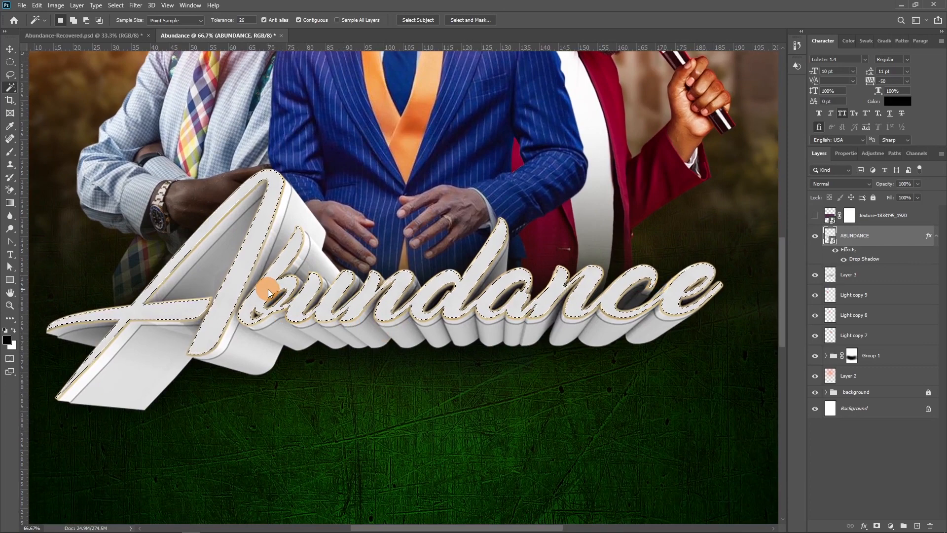
Show the texture layer and mask it to the letter faces by filling its mask black outside the selection, then deselect
left_click(847, 218)
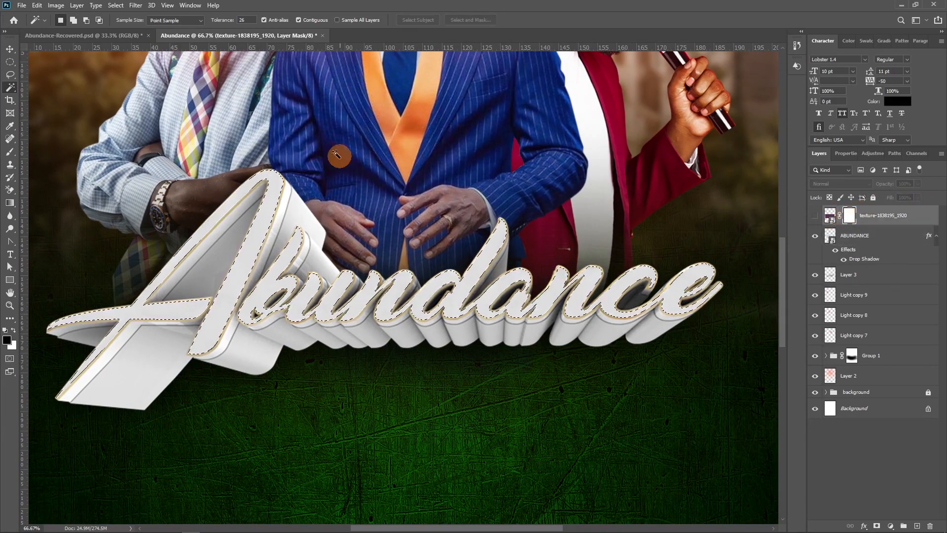
left_click(124, 6)
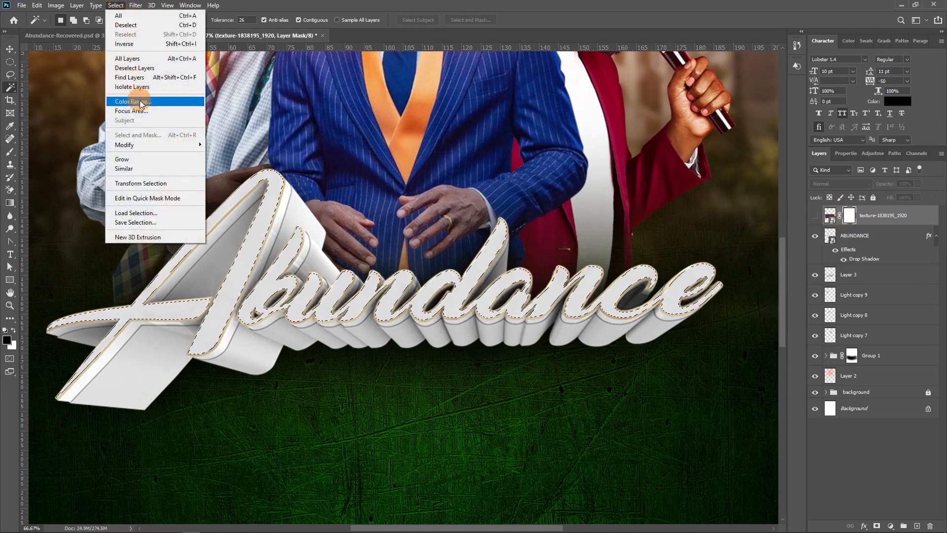
left_click(138, 49)
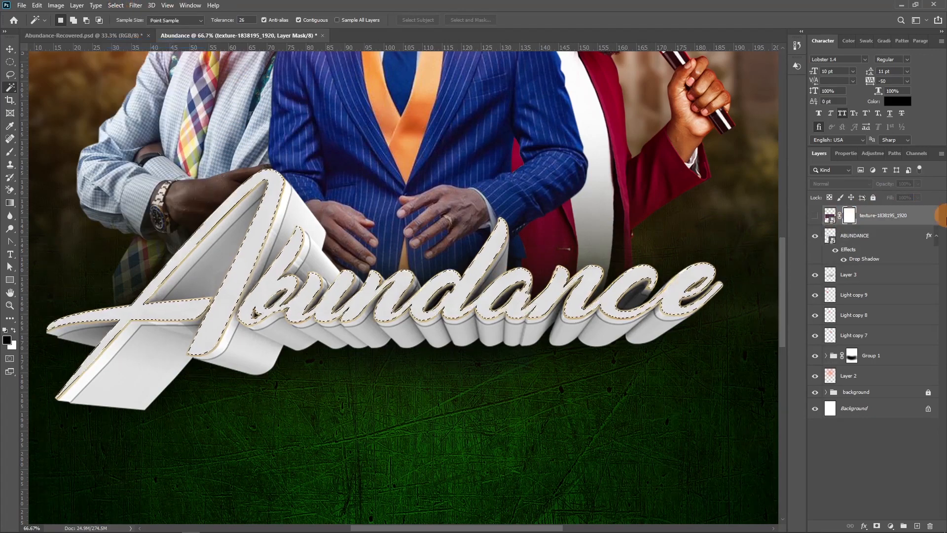
left_click(814, 217)
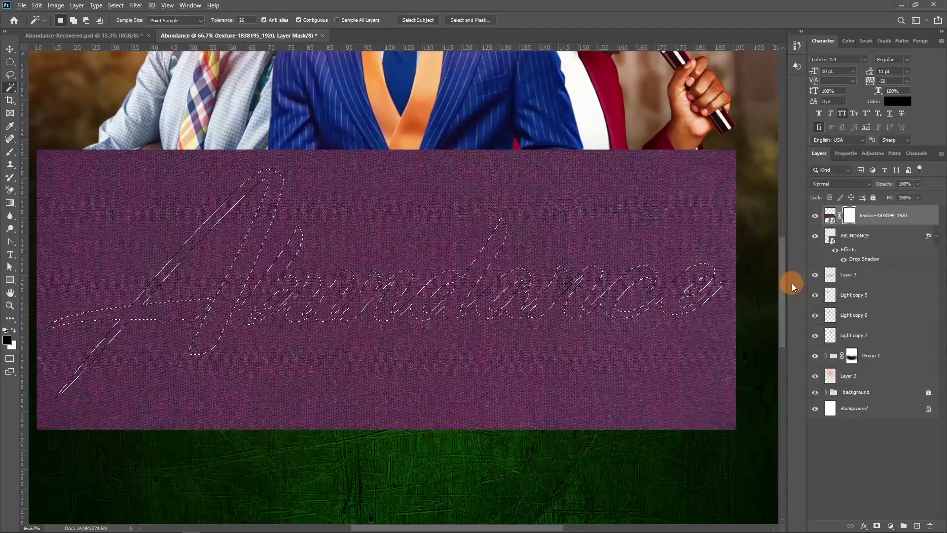
key("alt+BackSpace")
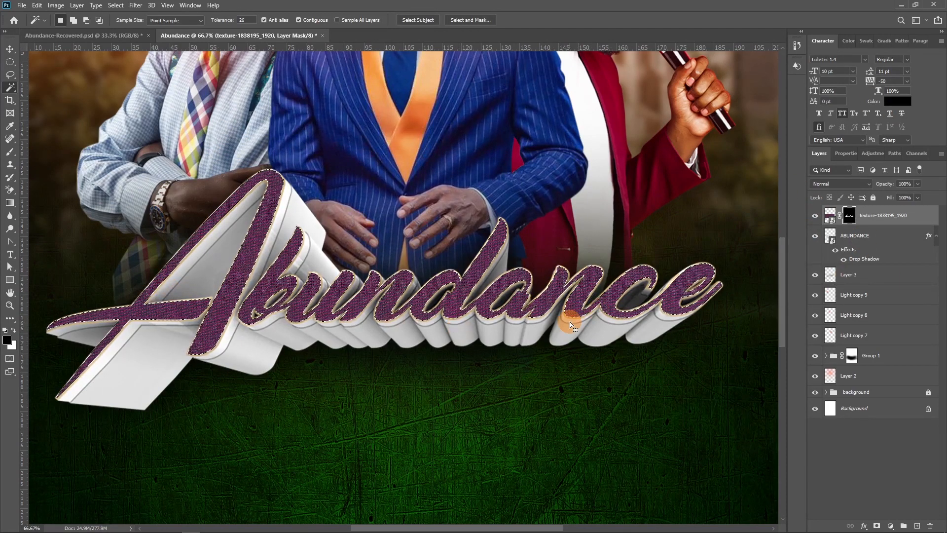
key("ctrl+d")
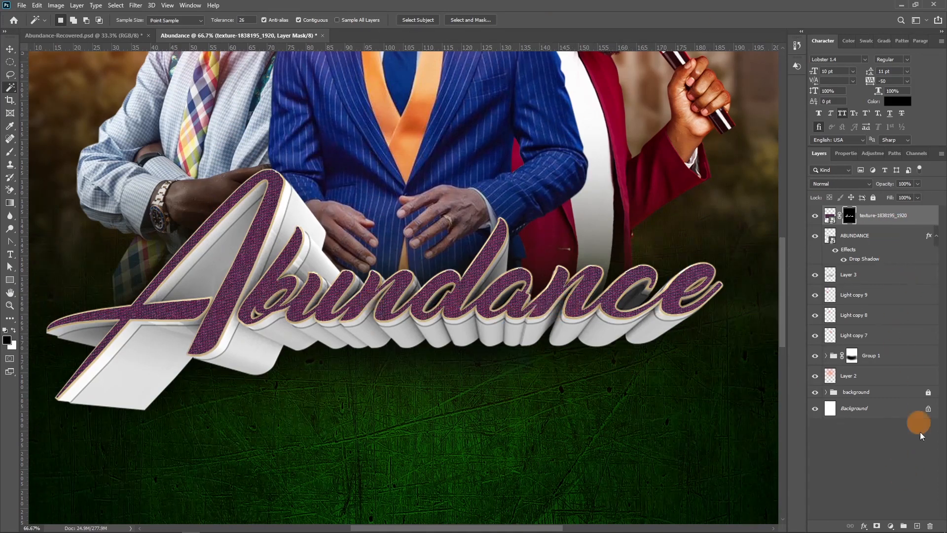
Add a Hue/Saturation adjustment clipped to the texture, setting the Magentas to hue +151 and saturation -31
left_click(891, 524)
left_click(883, 430)
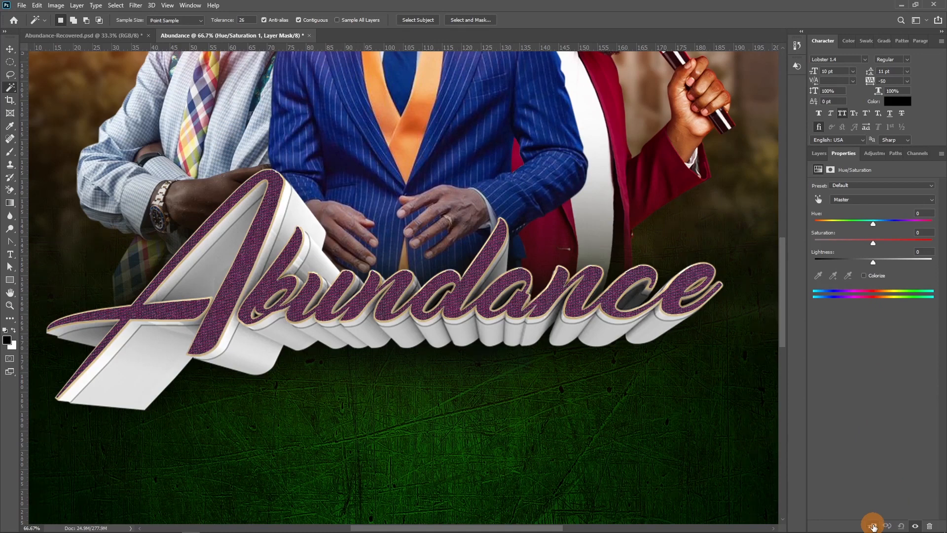
left_click(818, 199)
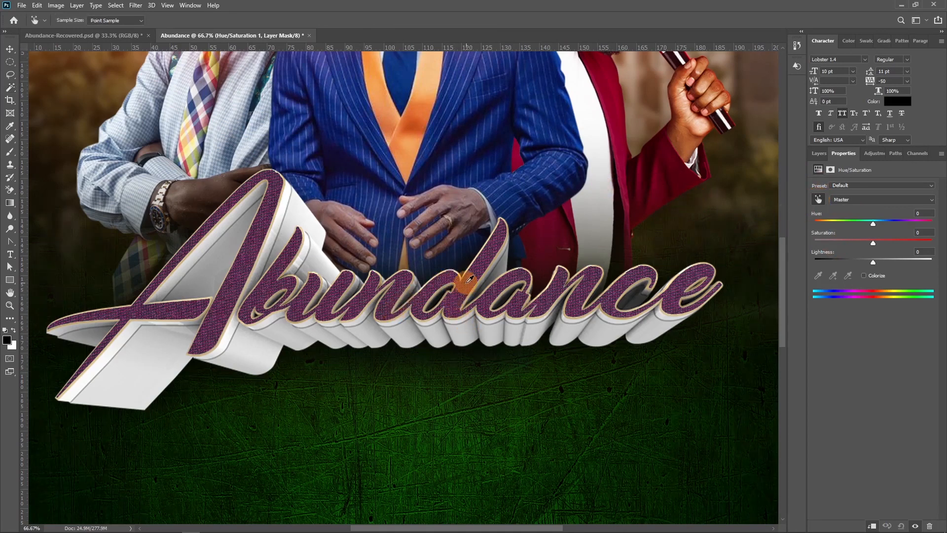
left_click(472, 276)
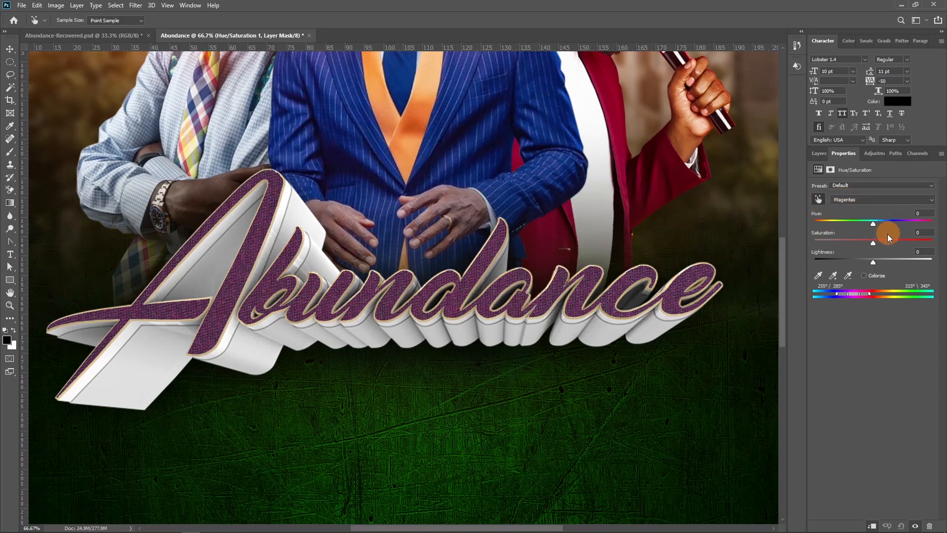
left_click_drag(877, 226, 926, 223)
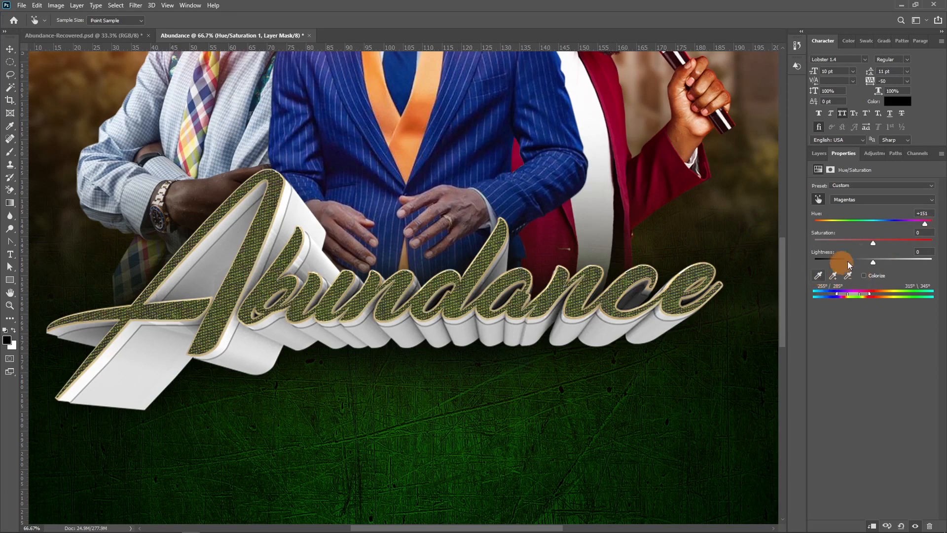
mouse_move(872, 244)
left_mouse_down()
mouse_move(844, 253)
mouse_move(855, 249)
left_mouse_up()
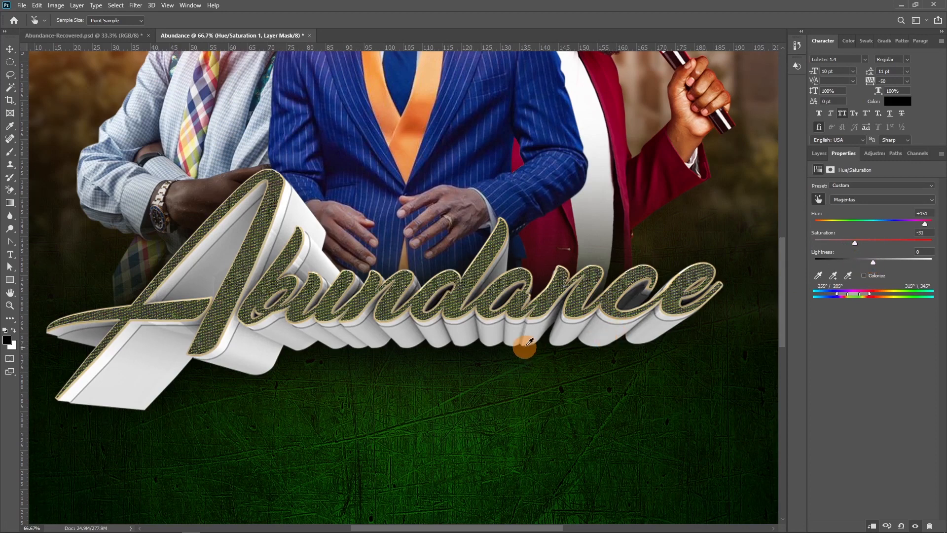
Lower the opacity of the texture-1838195_1920 layer to 88%
key("ctrl+minus")
key("ctrl+minus")
key("ctrl+minus")
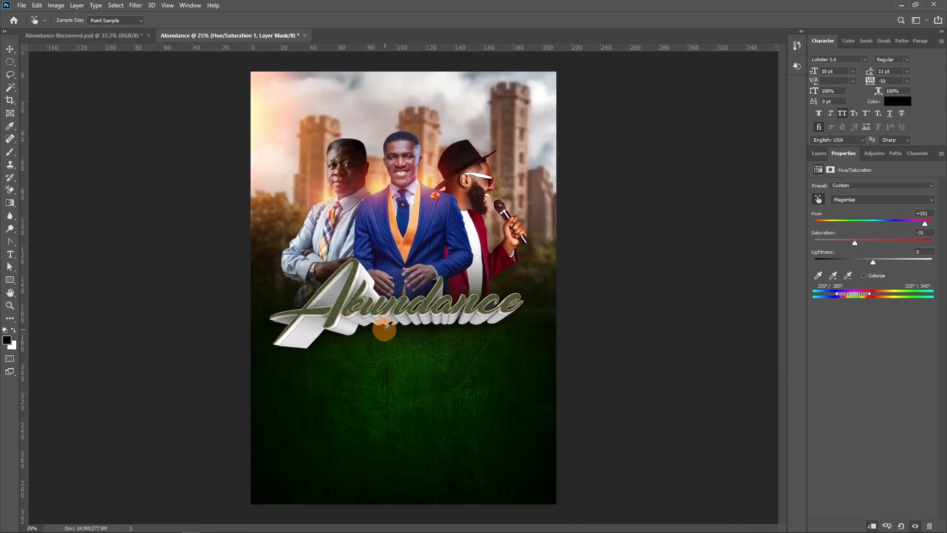
left_click(819, 154)
left_click(902, 237)
key("w")
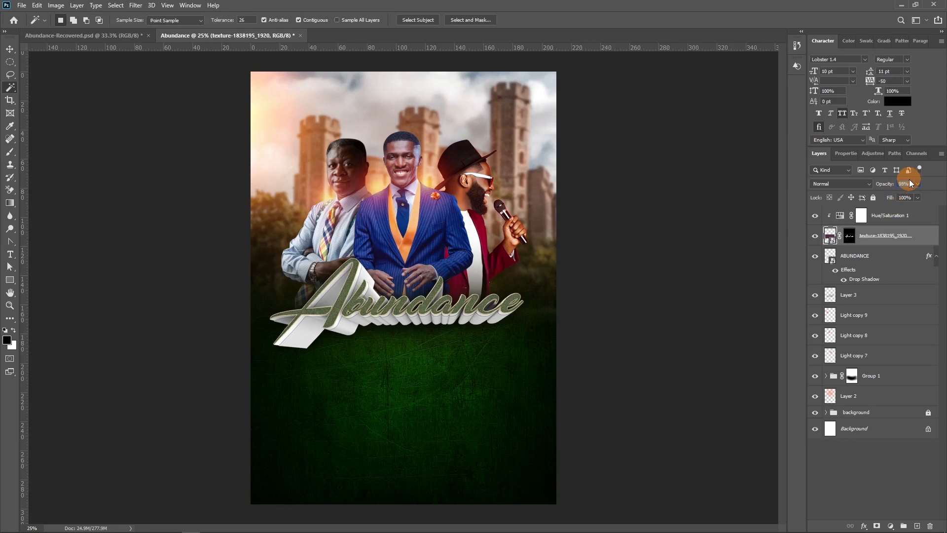
mouse_move(854, 526)
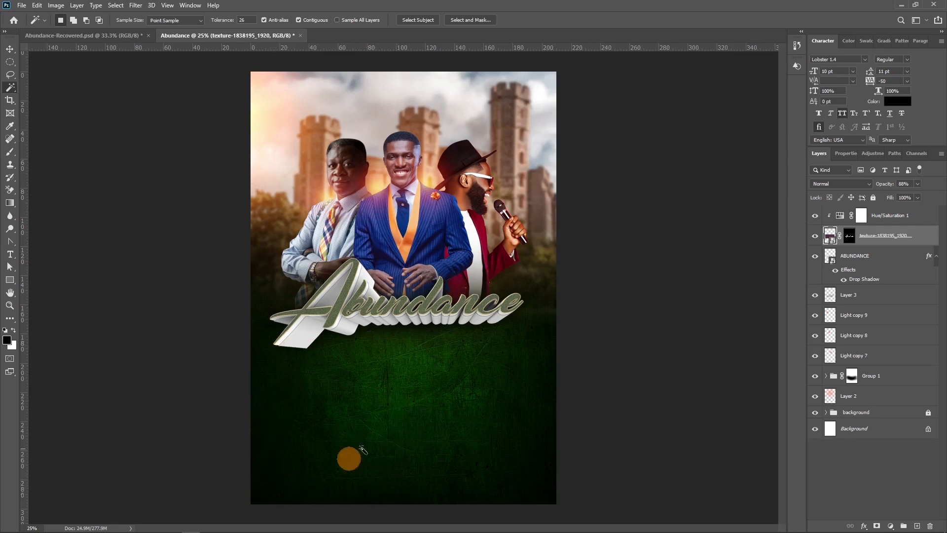
Create a new layer above Hue/Saturation 1 and prepare the brush with a salmon colour sampled from the artwork at 100% opacity
left_click(920, 214)
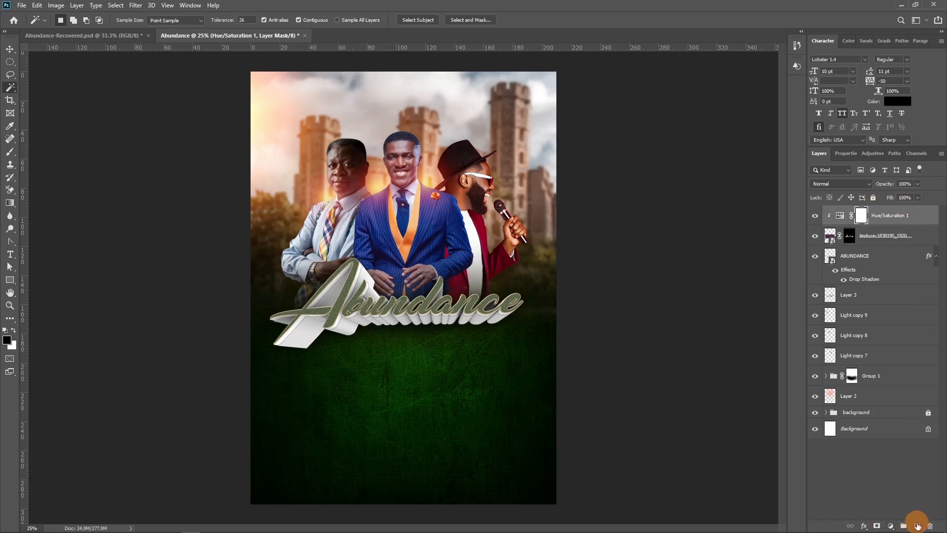
left_click(916, 526)
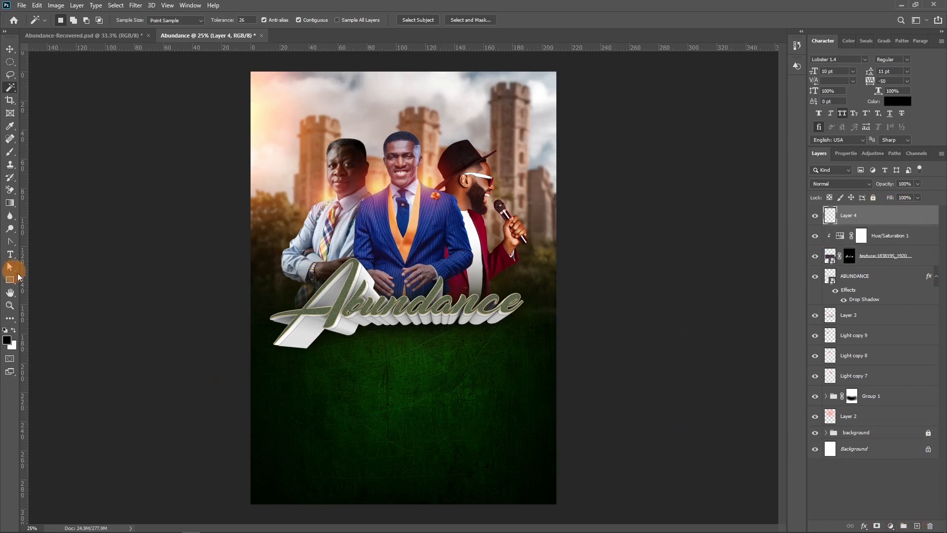
key("b")
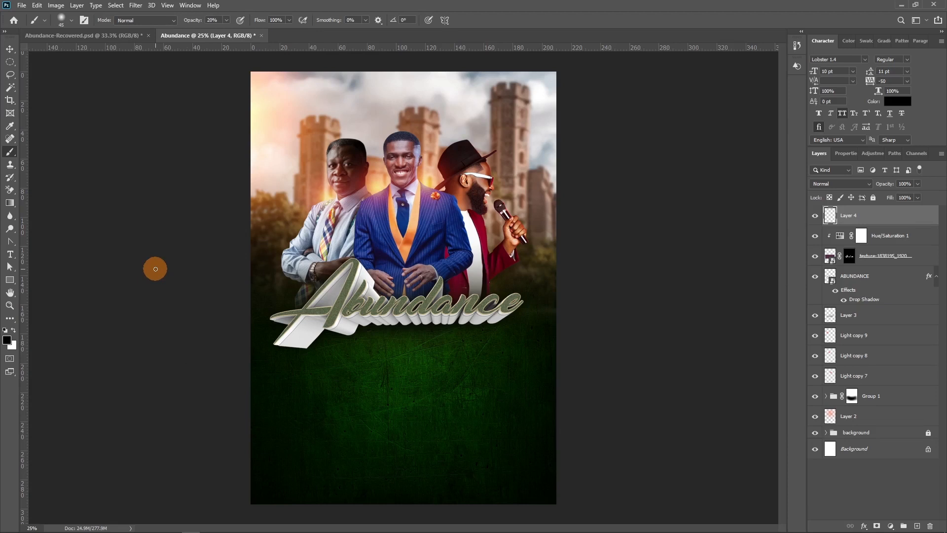
left_click(394, 185, "alt")
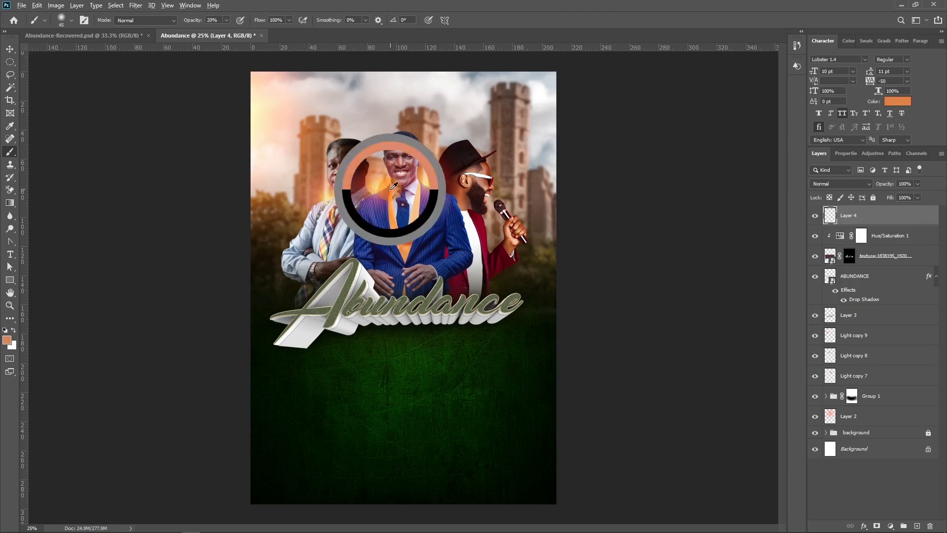
left_click_drag(277, 359, 283, 402)
left_click_drag(289, 258, 297, 264)
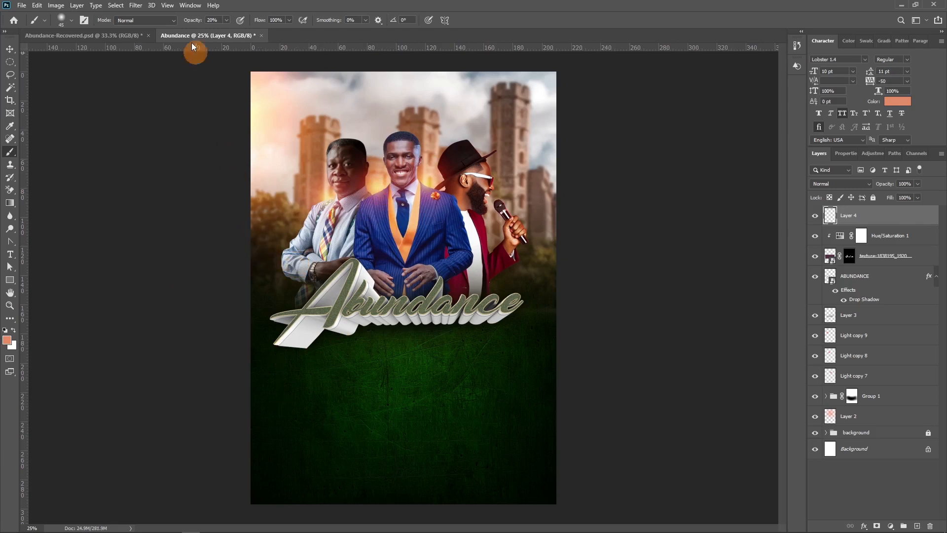
left_click_drag(188, 20, 345, 66)
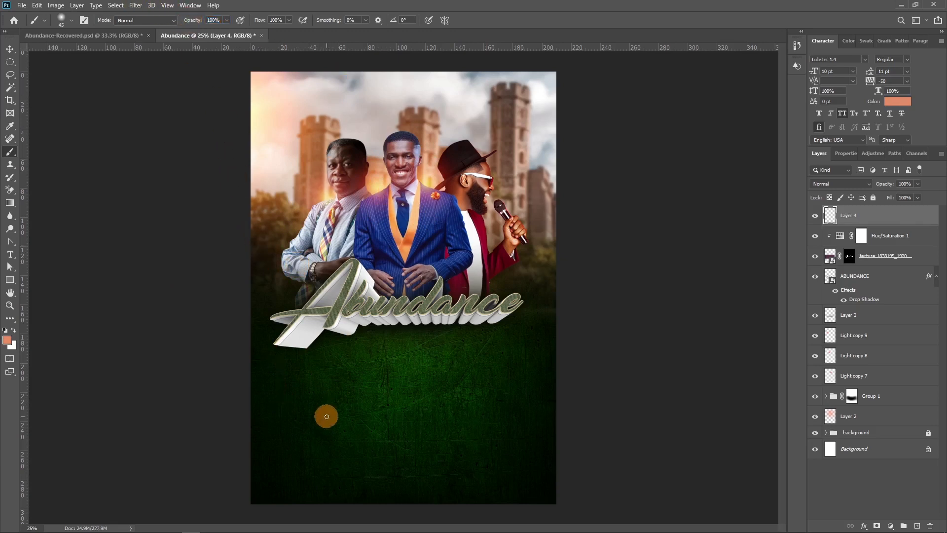
Sketch four rough placeholder shapes in two rows on the green area below the letter A
mouse_move(281, 358)
left_mouse_down()
mouse_move(290, 399)
mouse_move(313, 397)
mouse_move(291, 360)
mouse_move(349, 397)
mouse_move(329, 362)
left_mouse_up()
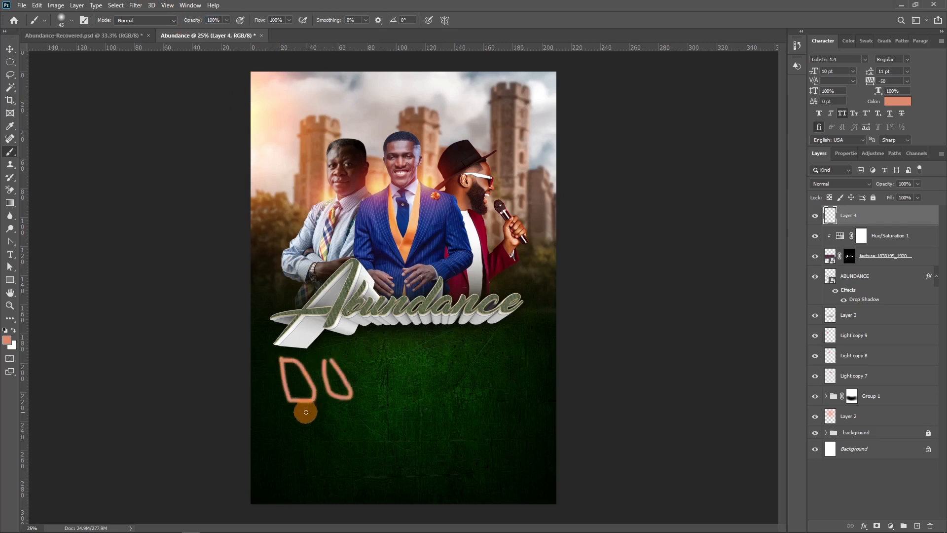
mouse_move(280, 411)
left_mouse_down()
mouse_move(319, 417)
mouse_move(327, 450)
mouse_move(307, 468)
mouse_move(292, 462)
mouse_move(299, 420)
mouse_move(345, 407)
left_mouse_up()
left_click_drag(336, 455, 325, 409)
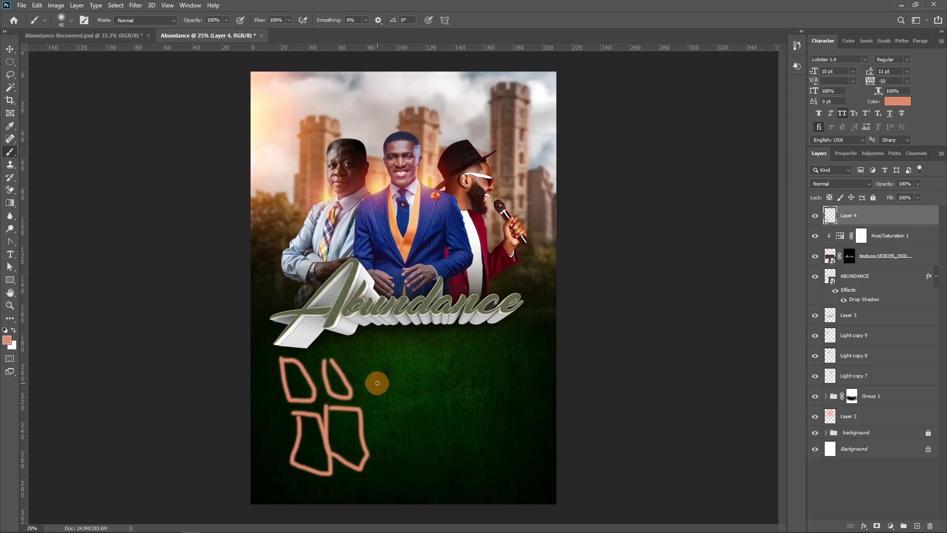
Sketch five placeholder text lines beside the shapes and a near-vertical margin line along their right end, turning out to the page edge
left_click_drag(377, 363, 488, 364)
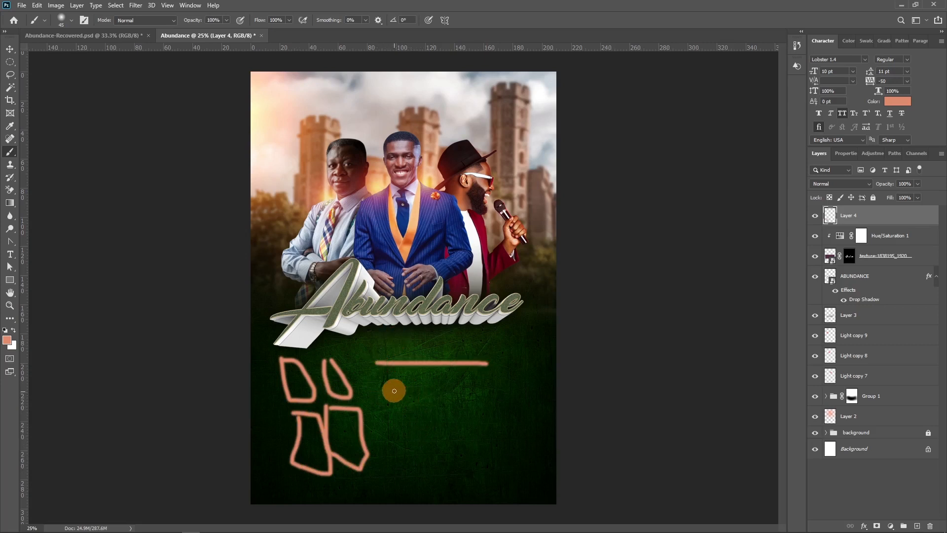
left_click_drag(394, 389, 521, 386)
left_click_drag(395, 408, 528, 395)
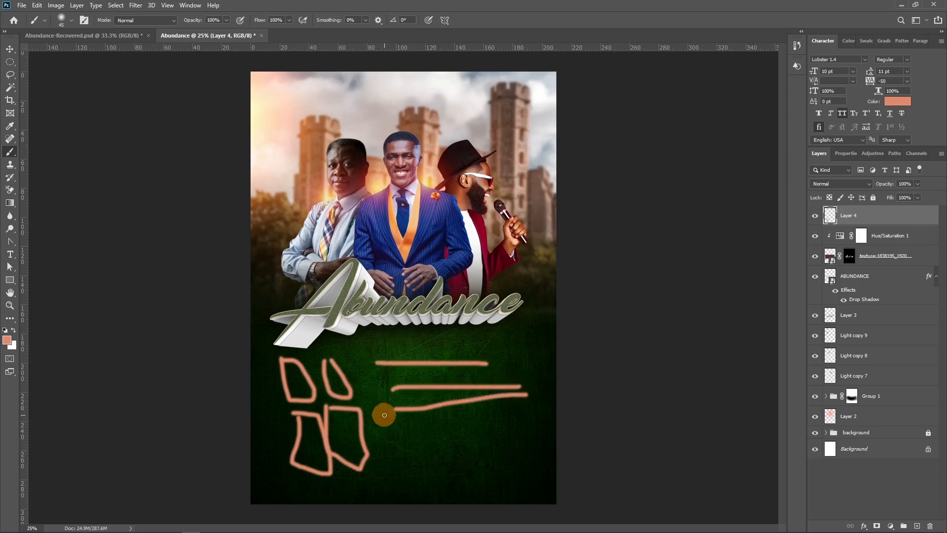
left_click_drag(394, 434, 523, 423)
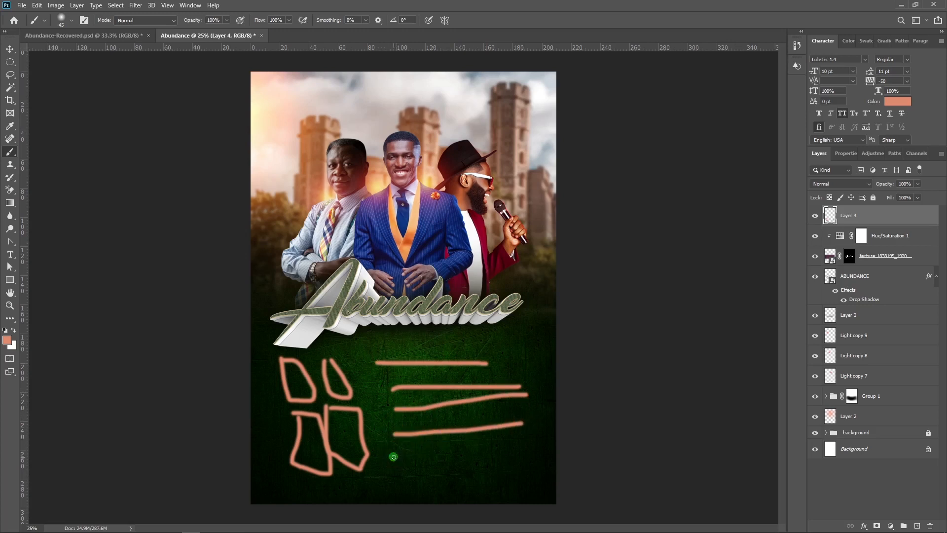
left_click_drag(392, 456, 489, 449)
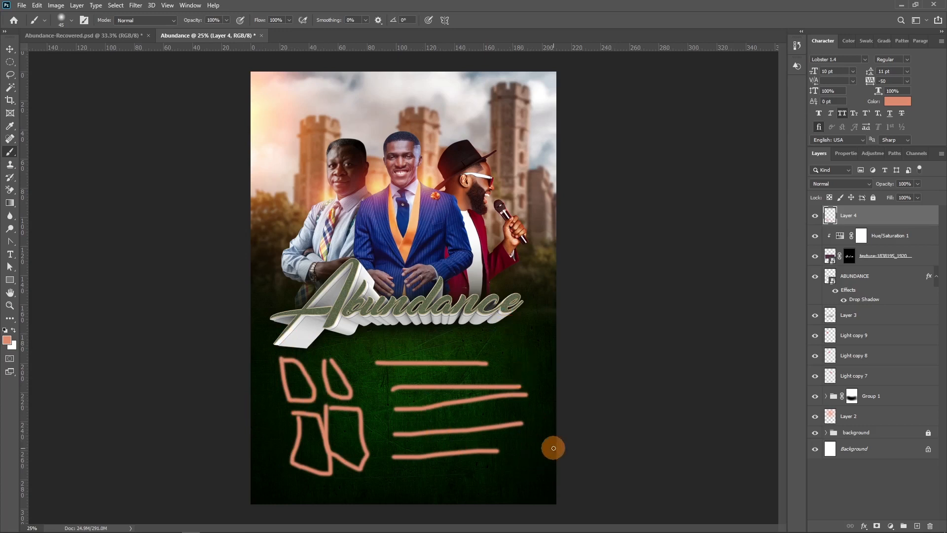
left_click_drag(507, 337, 524, 456)
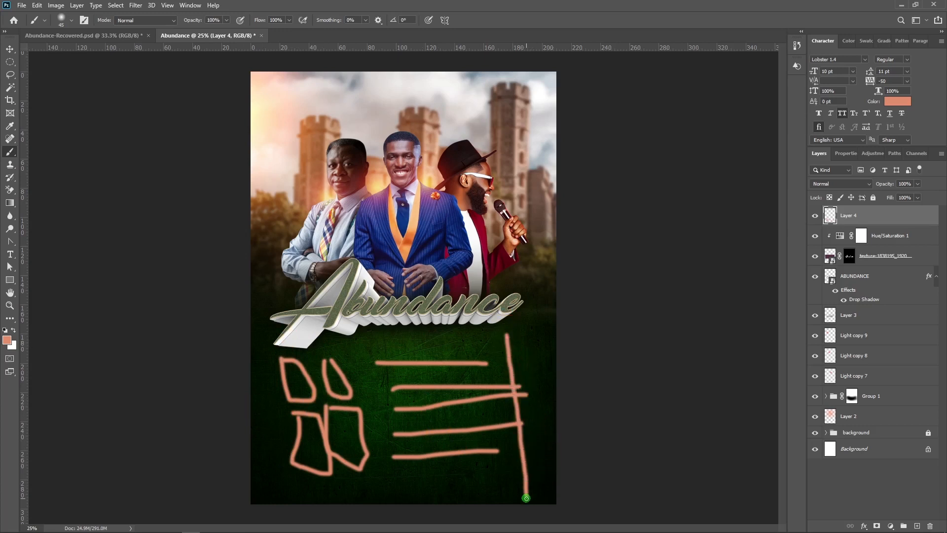
left_click_drag(527, 498, 557, 492)
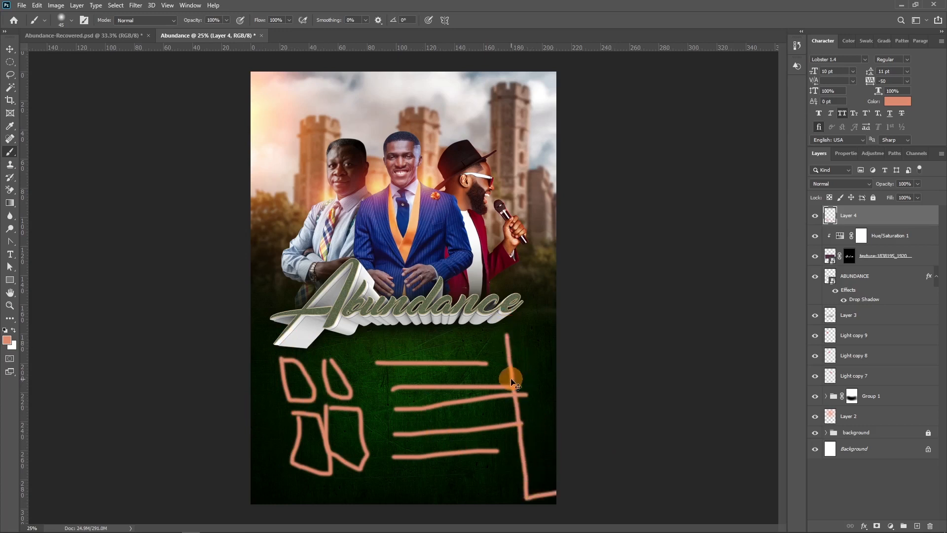
Replace the salmon margin line with two near-vertical bright cyan margin lines, one on each side of the details sketch
key("ctrl+z")
key("ctrl+z")
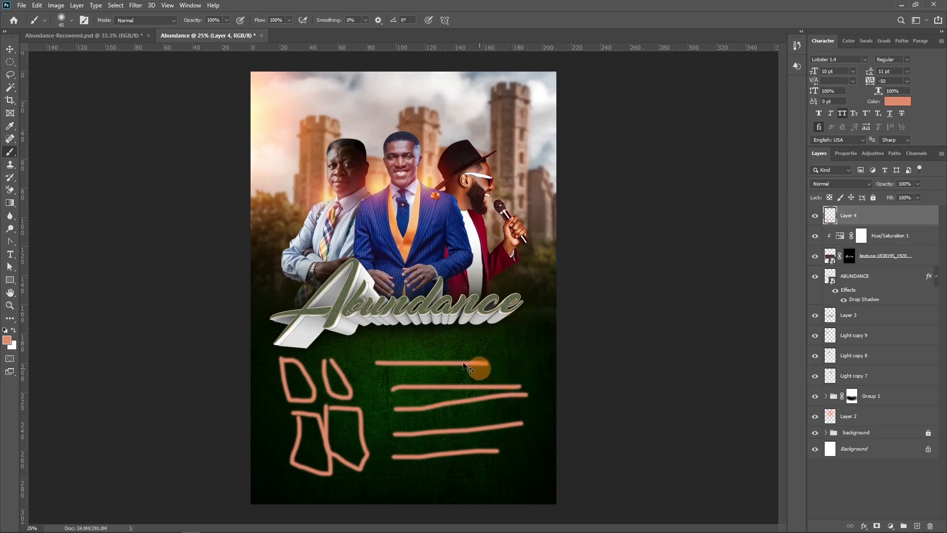
left_click(9, 340)
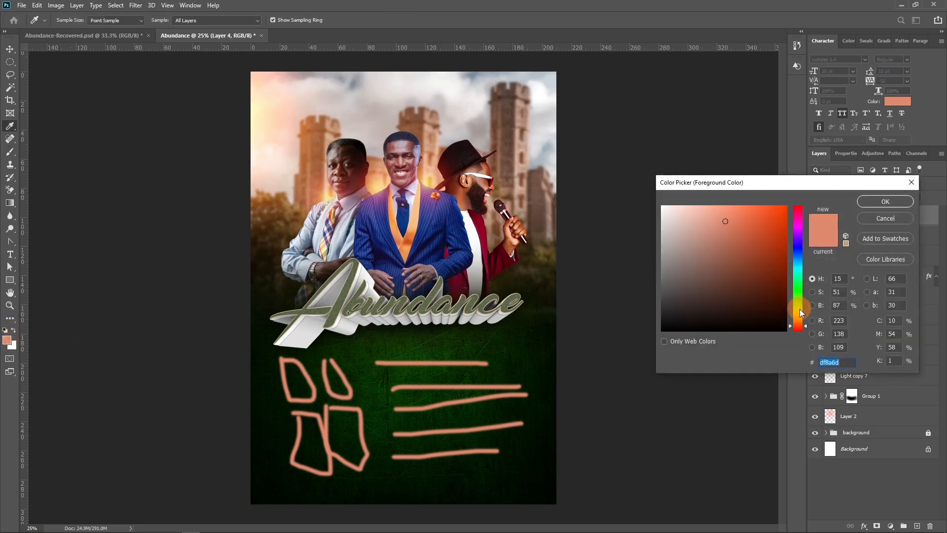
left_click(800, 308)
left_click_drag(798, 302, 798, 270)
left_click_drag(769, 212, 852, 212)
key("Return")
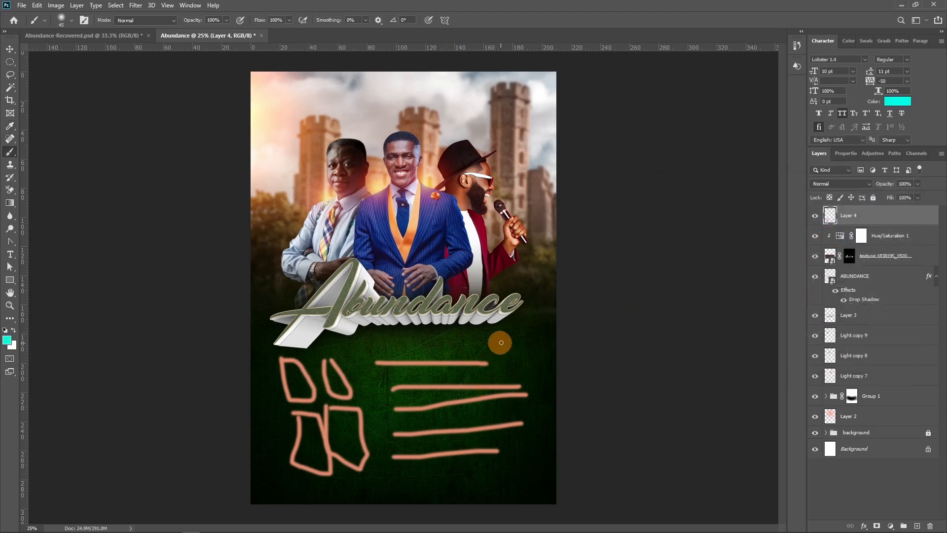
left_click_drag(524, 306, 537, 491)
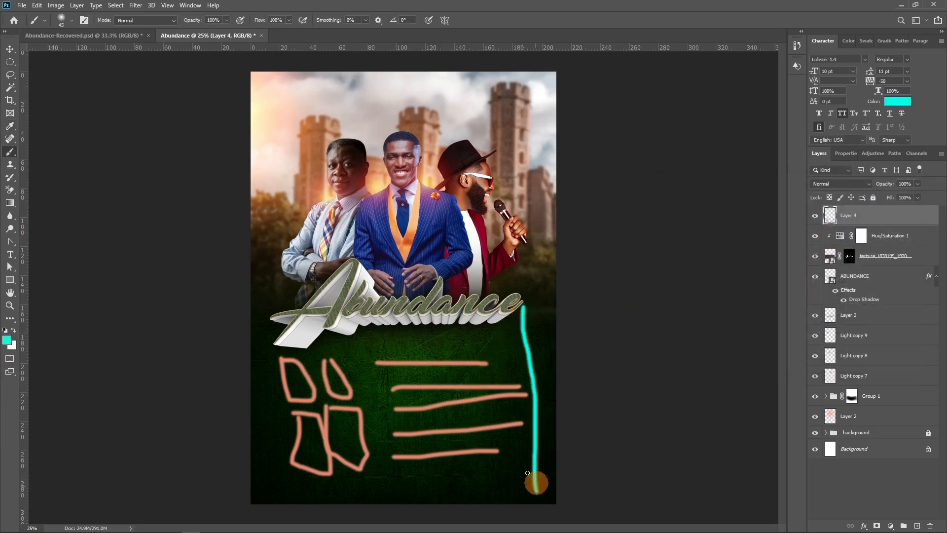
left_click_drag(277, 336, 293, 505)
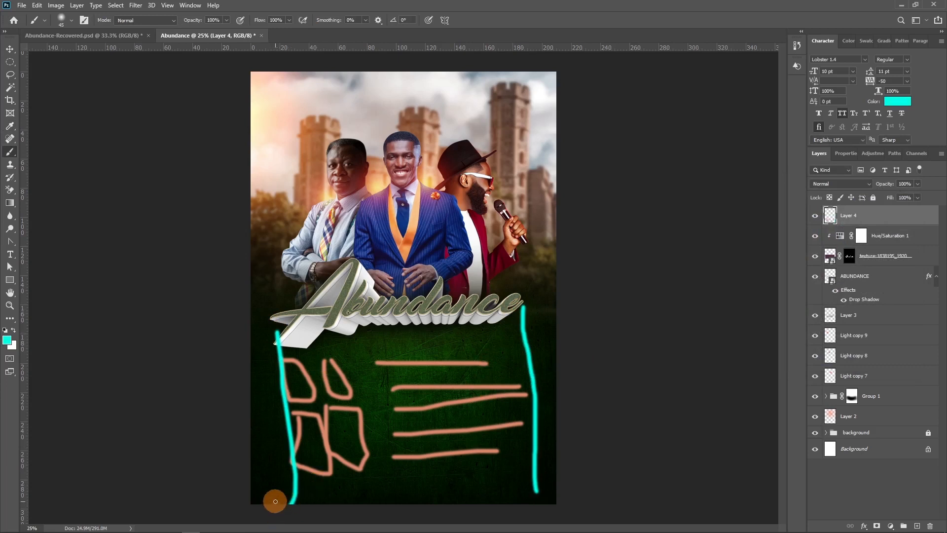
Sketch a cyan hanging banner outline in the flyer's upper-left corner and a curved ribbon placeholder under the Abundance title
left_click_drag(281, 75, 291, 241)
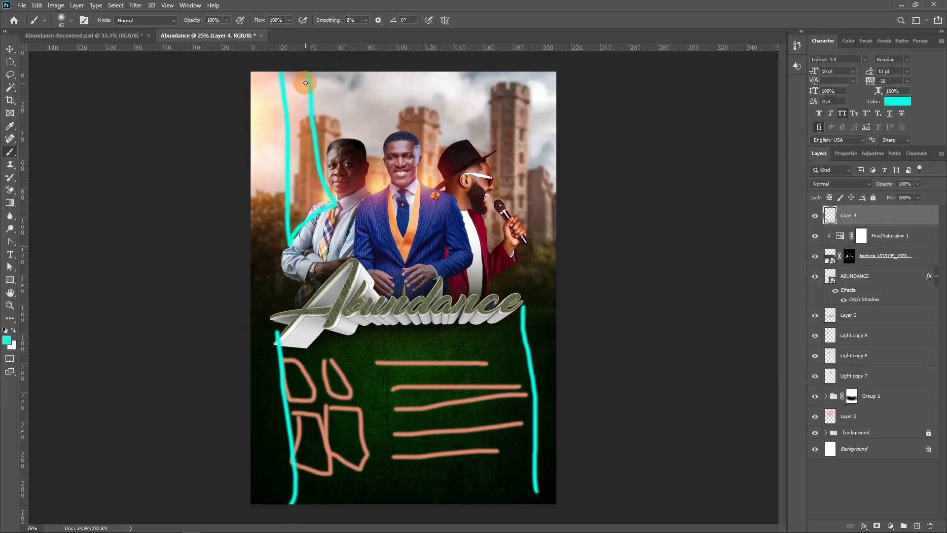
key("ctrl+z")
left_click_drag(271, 70, 279, 191)
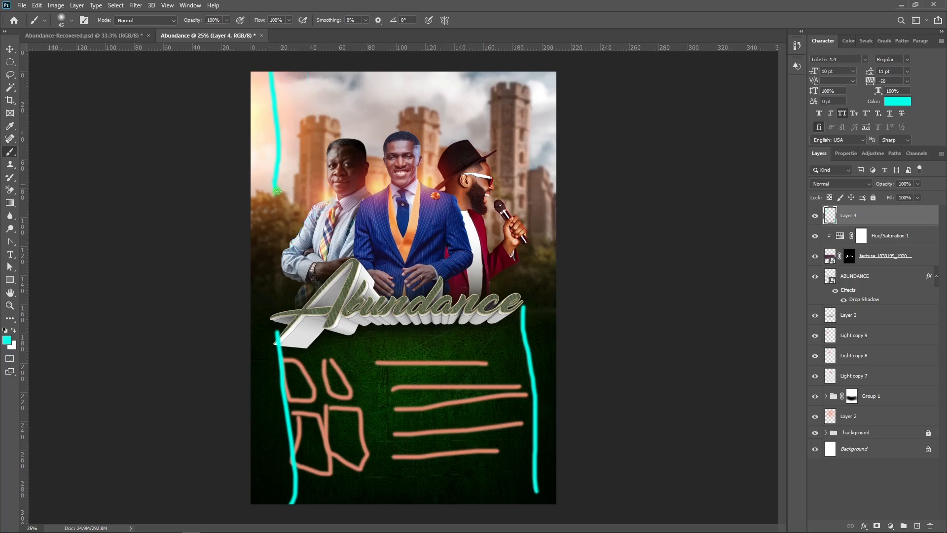
left_click_drag(311, 157, 302, 52)
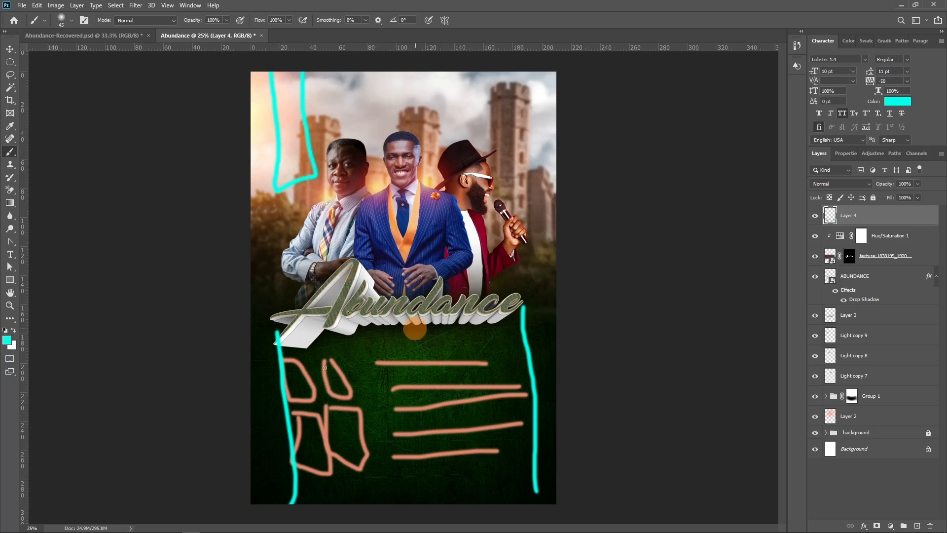
mouse_move(348, 334)
left_mouse_down()
mouse_move(428, 311)
mouse_move(479, 322)
mouse_move(392, 327)
mouse_move(358, 332)
left_mouse_up()
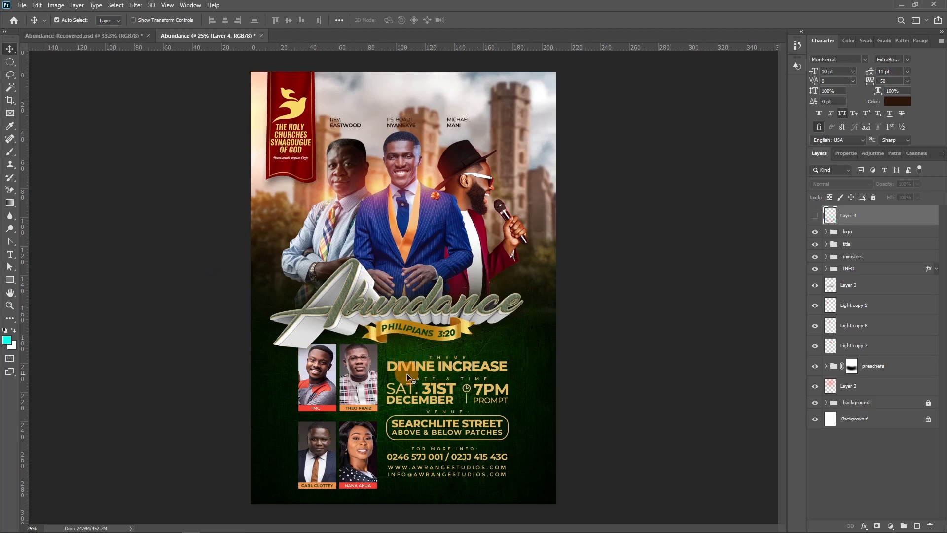
Compare the finished portraits, event details, ribbon and church banner with the layout sketch on Layer 4, and leave the sketch hidden
key("ctrl")
key("ctrl+plus")
left_click_drag(414, 392, 415, 280)
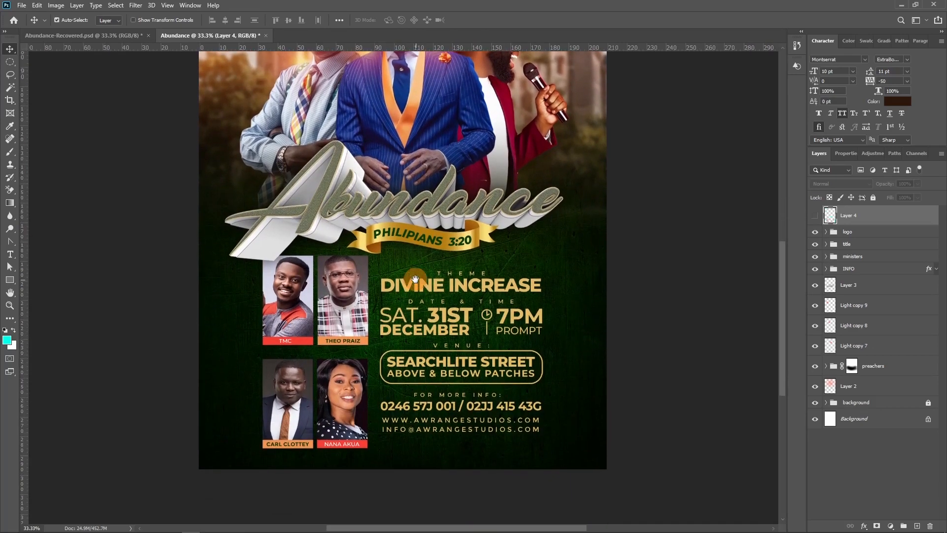
left_click(811, 215)
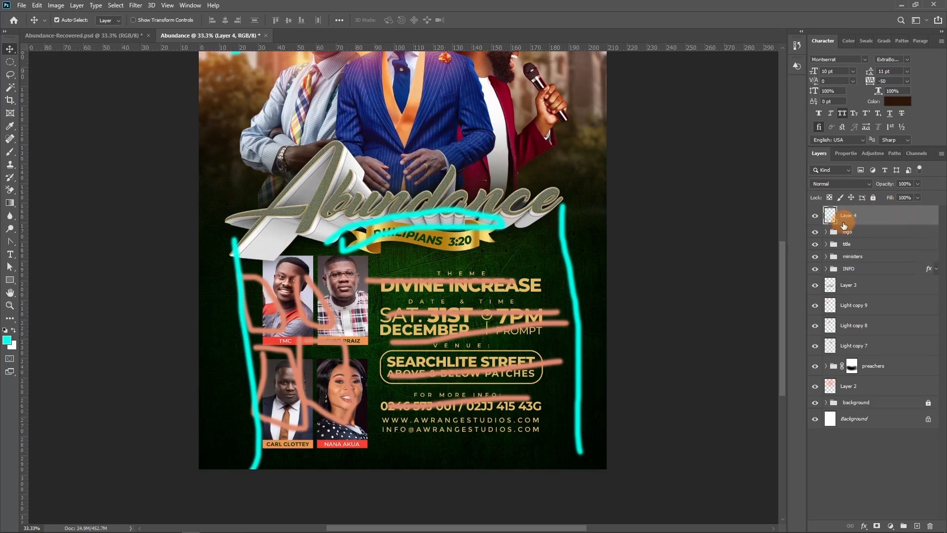
left_click(815, 216)
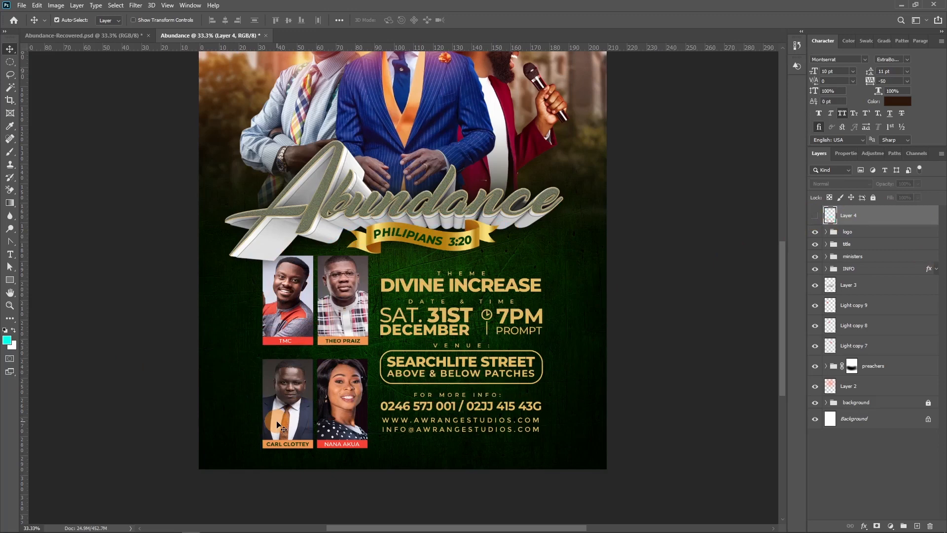
scroll(254, 429, "up", 5)
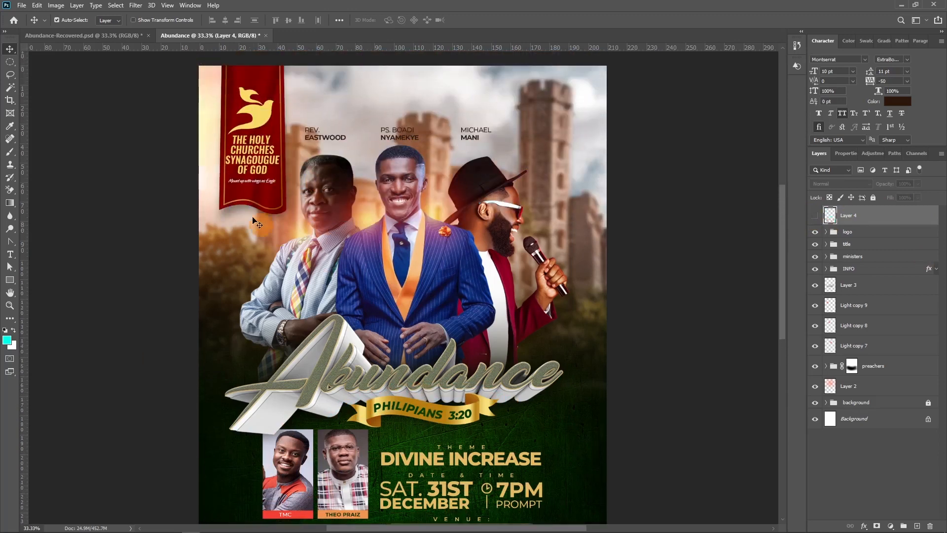
scroll(470, 260, "down", 3)
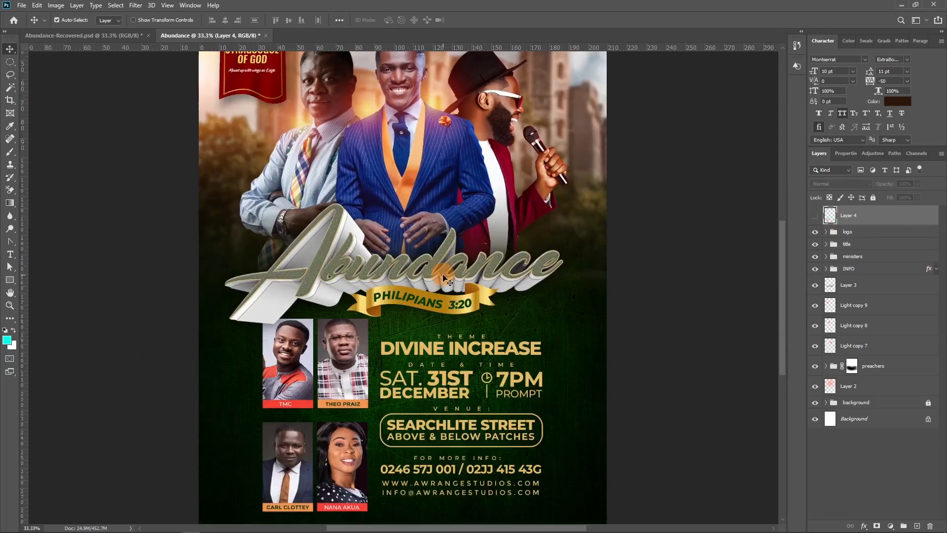
scroll(446, 296, "down", 1)
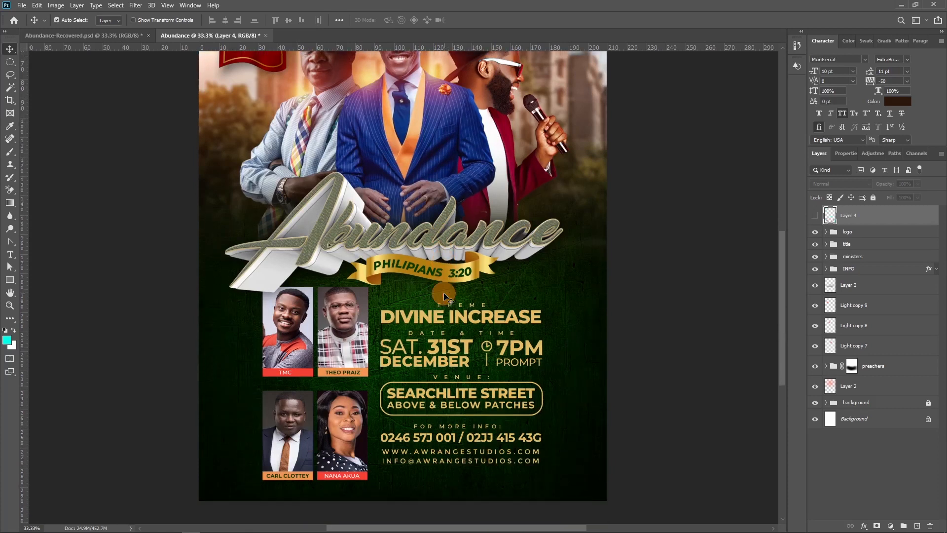
Sketch a rough cyan frame around the letters "bundance" of the title on a new layer above Layer 4 and hide that layer
left_click(917, 526)
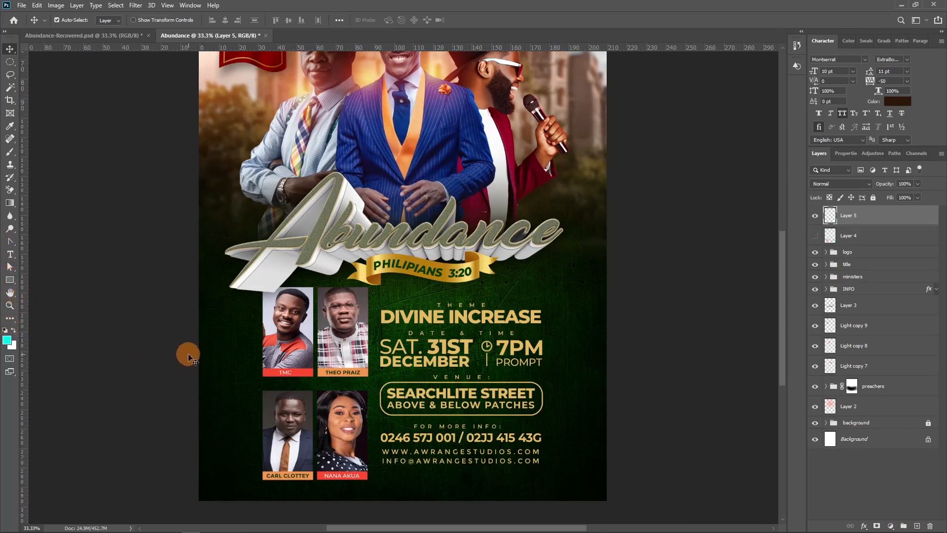
key("b")
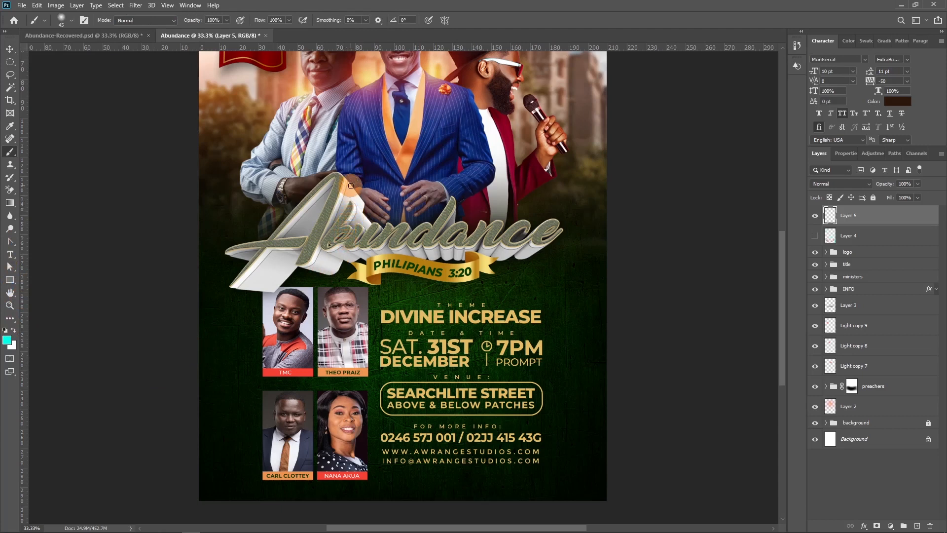
mouse_move(351, 184)
left_mouse_down()
mouse_move(343, 266)
mouse_move(577, 248)
mouse_move(564, 175)
mouse_move(528, 188)
mouse_move(341, 200)
left_mouse_up()
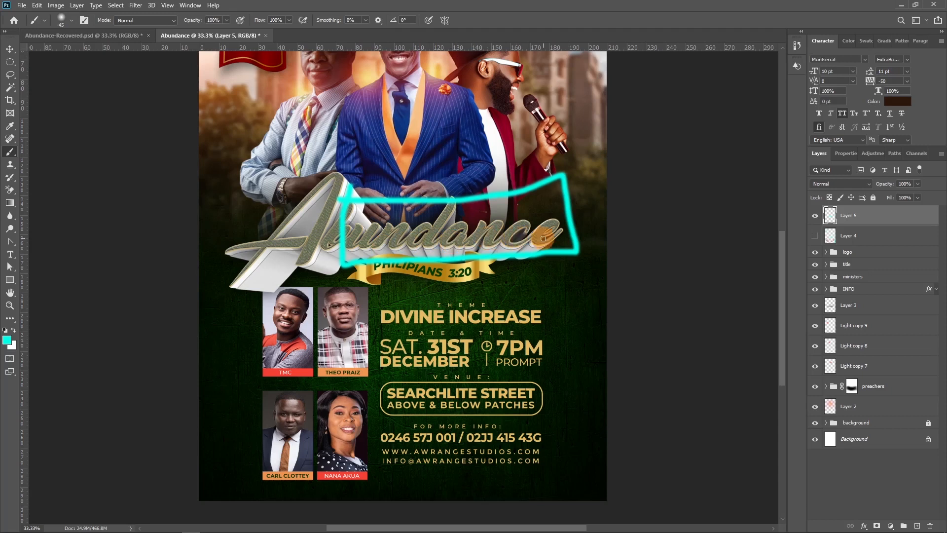
left_click(816, 237)
left_click(813, 235)
left_click(813, 215)
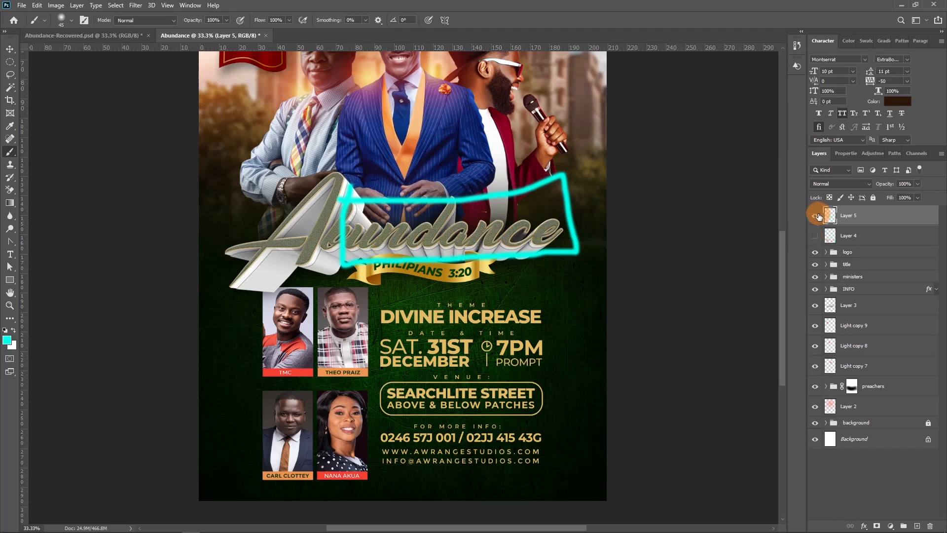
Review the whole flyer from the contact details up to the church banner, briefly showing the cyan frame over the title
scroll(447, 299, "down", 3)
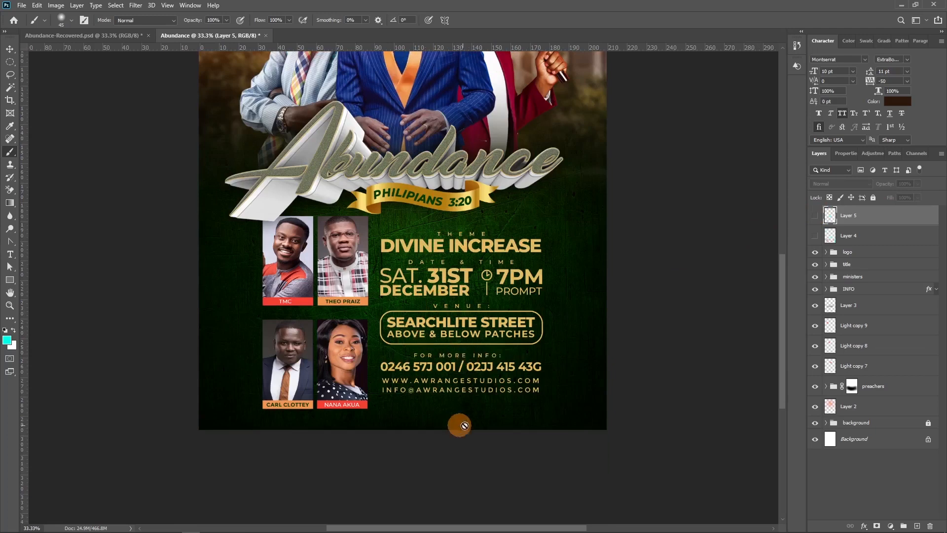
scroll(424, 320, "up", 5)
scroll(393, 285, "up", 4)
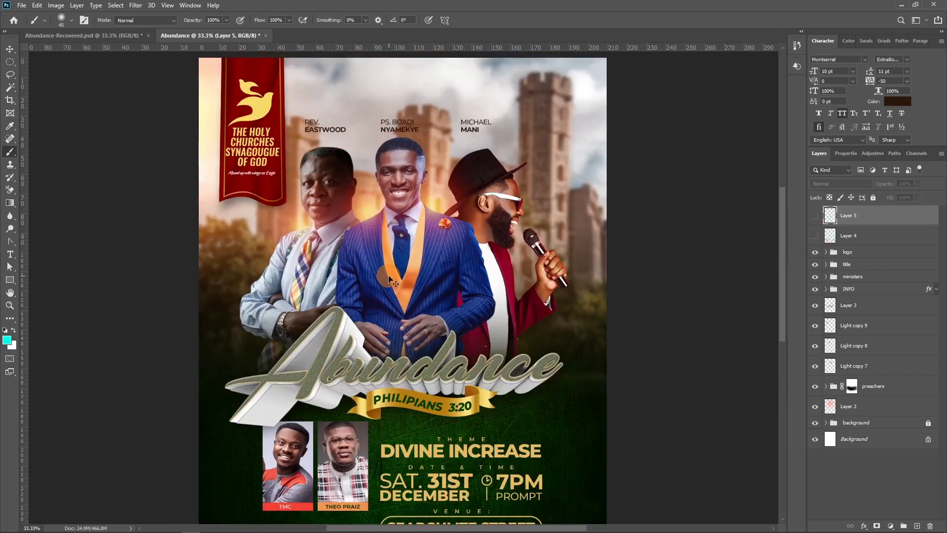
key("ctrl+minus")
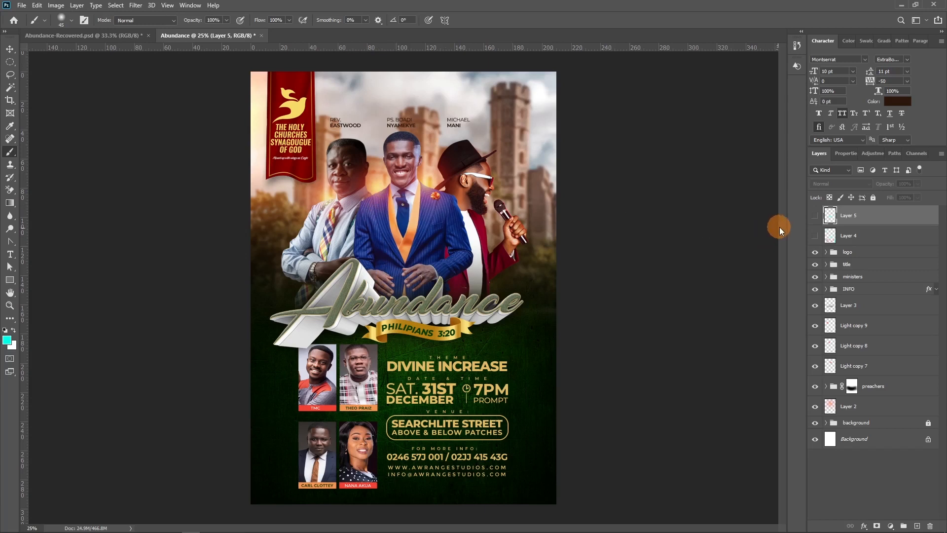
left_click(814, 216)
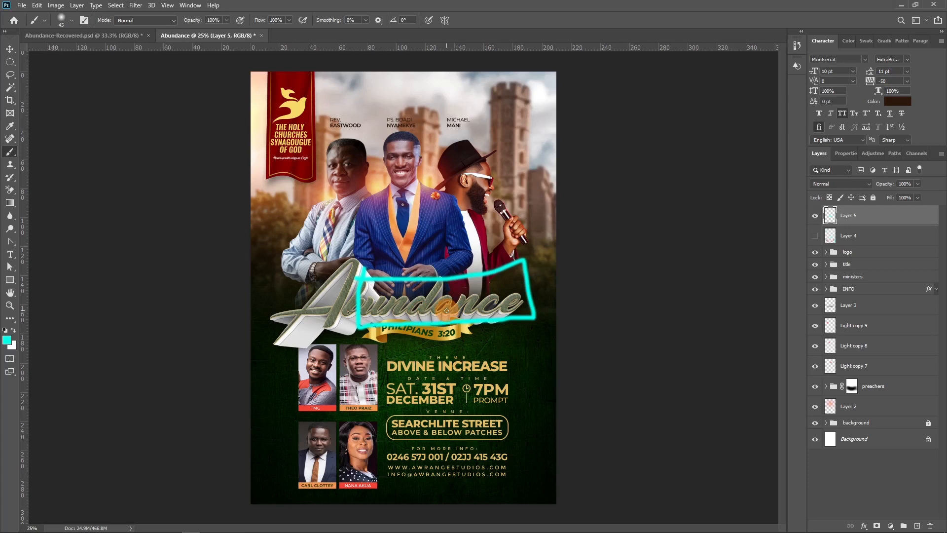
left_click(815, 216)
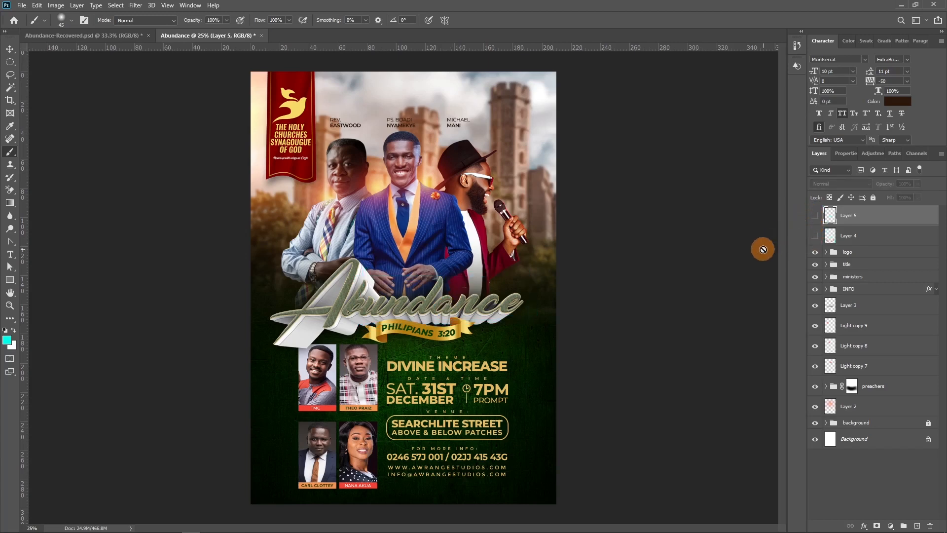